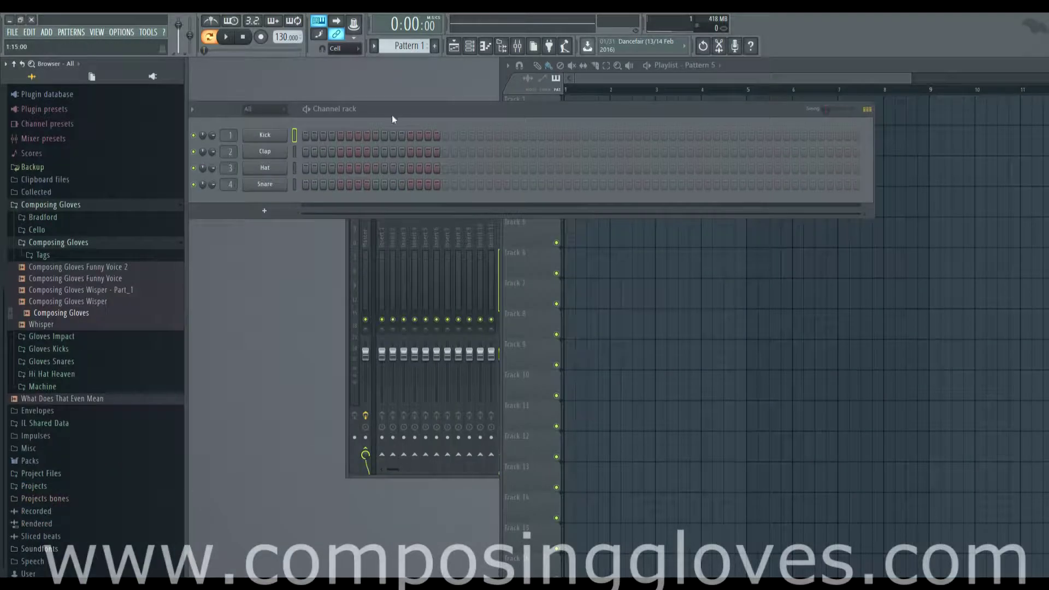
# - Move the channel rack window up so it sits directly beneath the main toolbar
pyautogui.moveTo(392, 115); pyautogui.dragTo(424, 65)
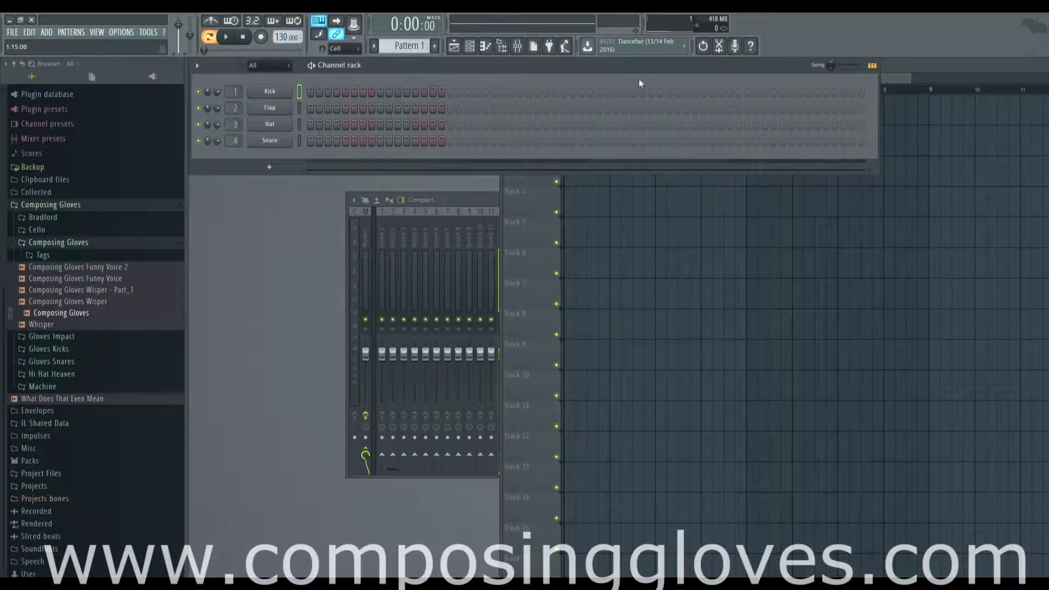
pyautogui.click(887, 79)
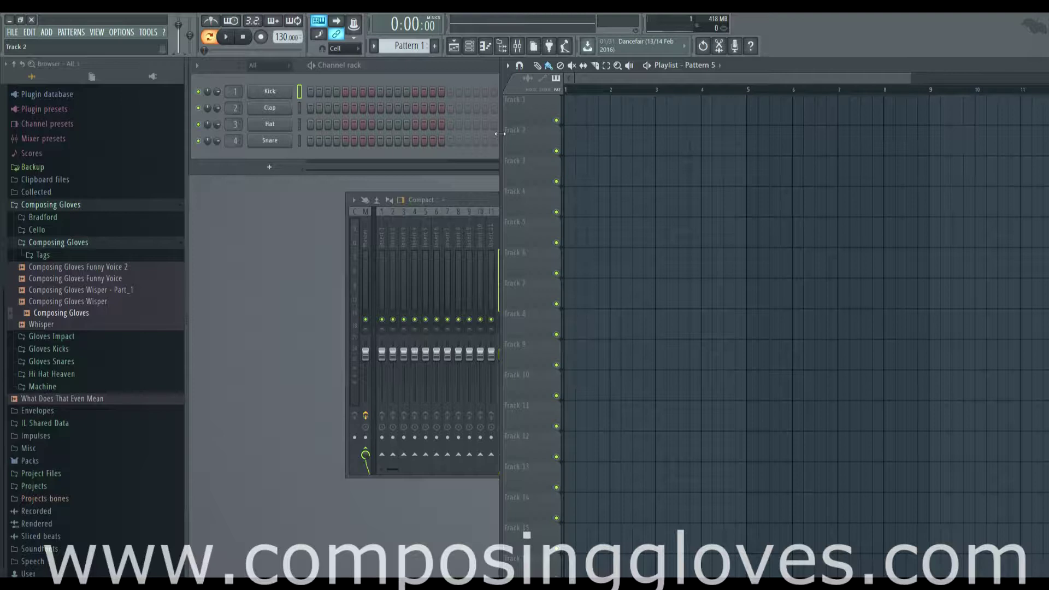
pyautogui.click(460, 161)
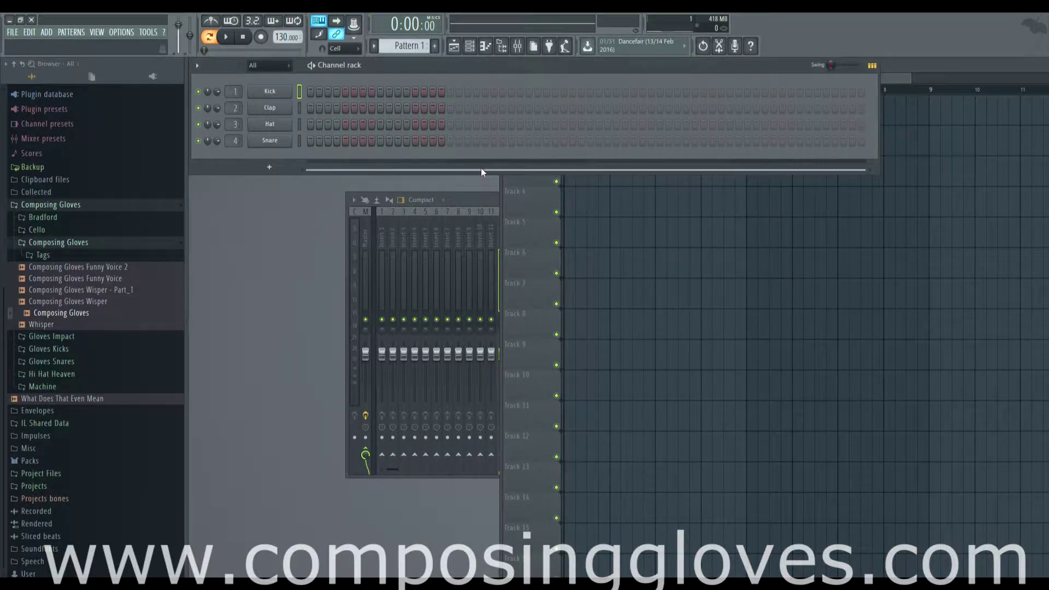
pyautogui.click(887, 82)
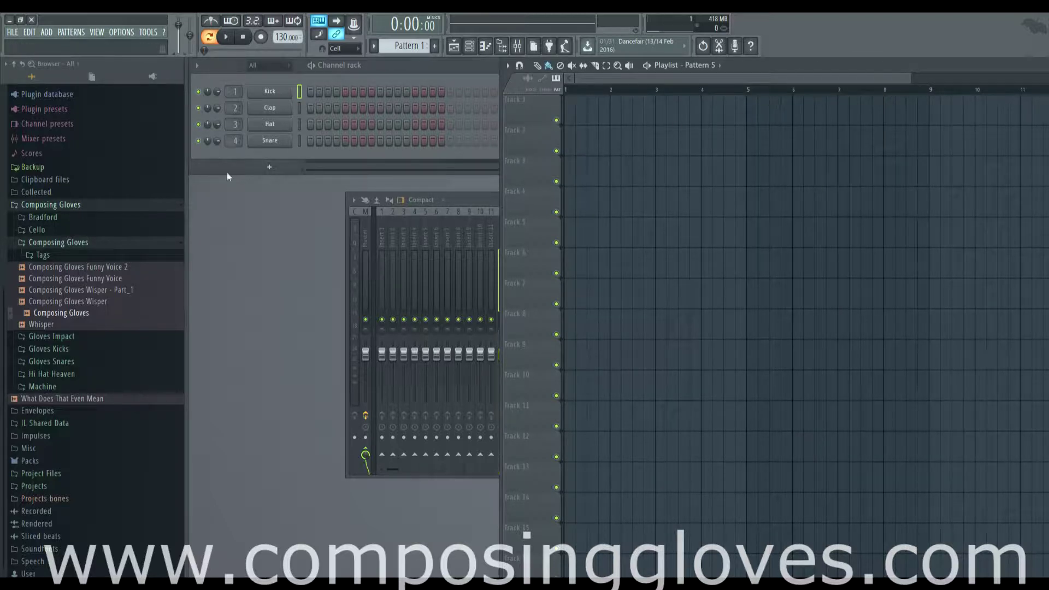
# - Add a Slicex channel and load the Composing Gloves sample from the browser into its deck
pyautogui.moveTo(77, 303); pyautogui.dragTo(169, 213)
pyautogui.click(269, 167)
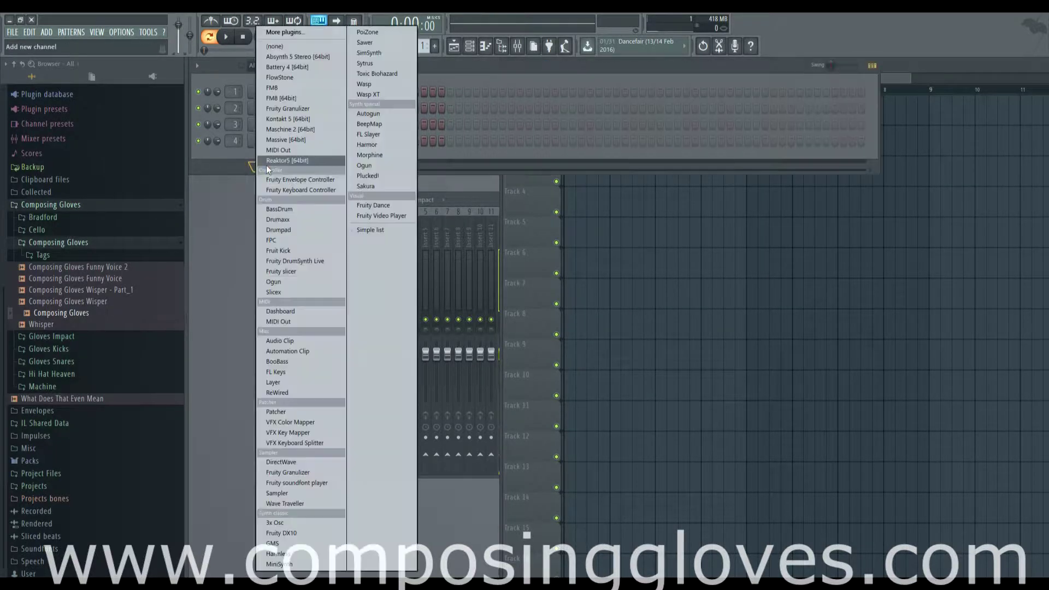
pyautogui.click(312, 295)
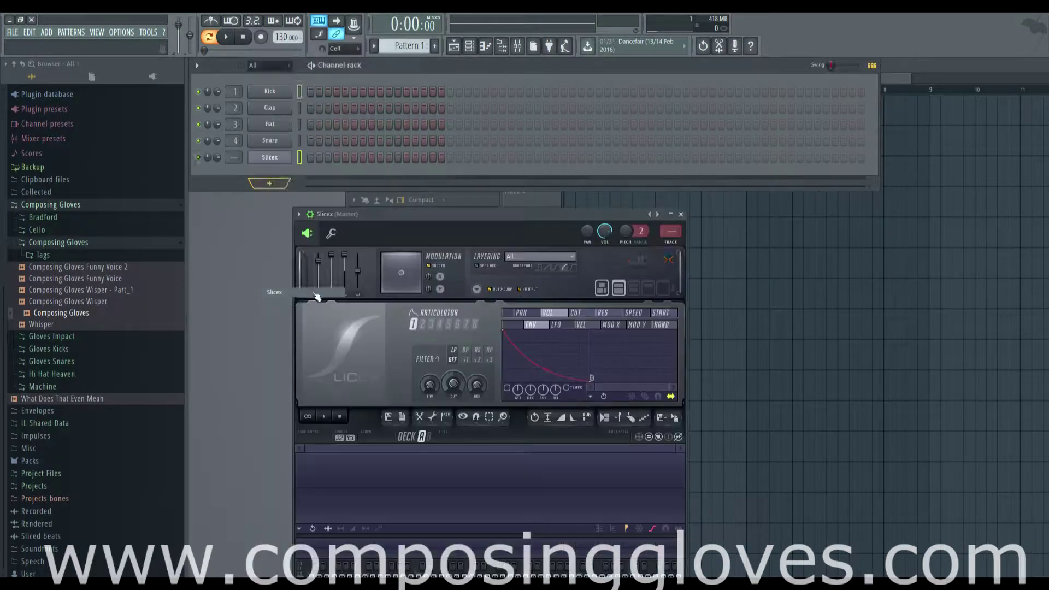
pyautogui.moveTo(423, 228); pyautogui.dragTo(490, 77)
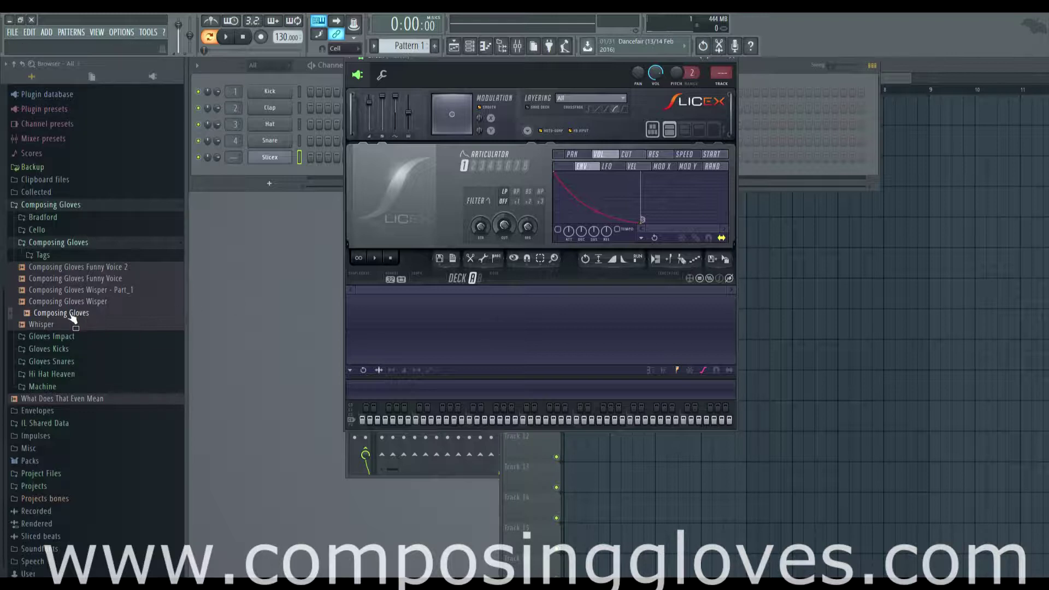
pyautogui.moveTo(77, 314); pyautogui.dragTo(564, 321)
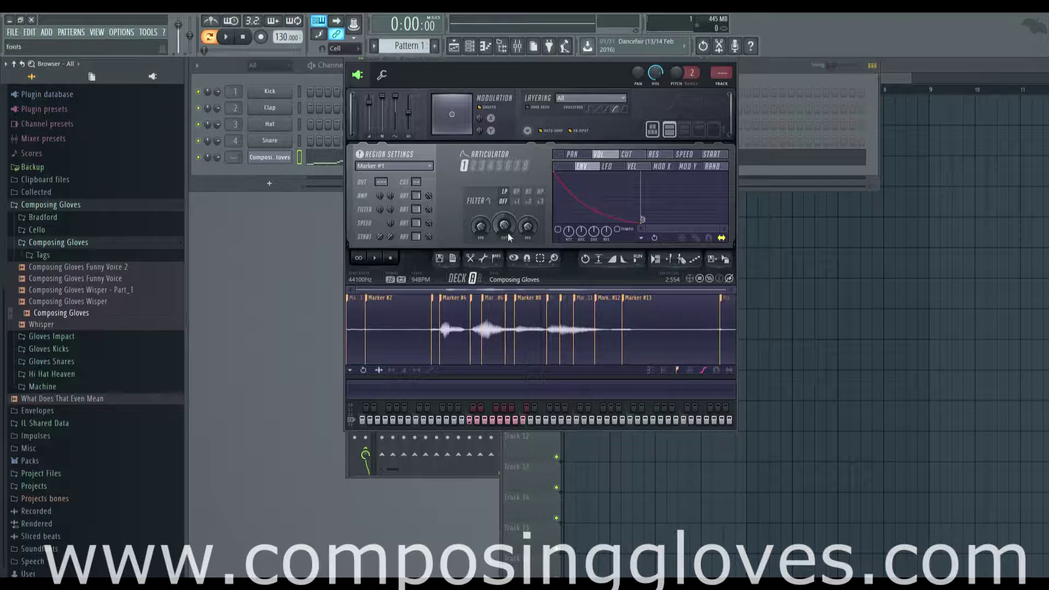
# - Open the Composing Gloves channel's piano roll and delete all the slice notes from Marker #1 to Marker #14
pyautogui.click(320, 160)
pyautogui.click(319, 160)
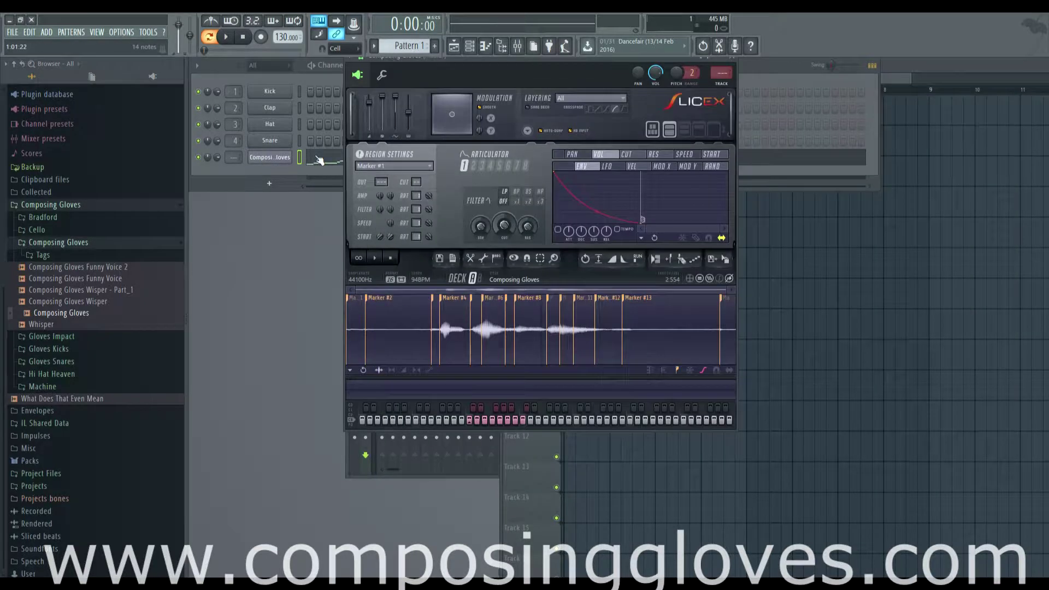
pyautogui.click(320, 160)
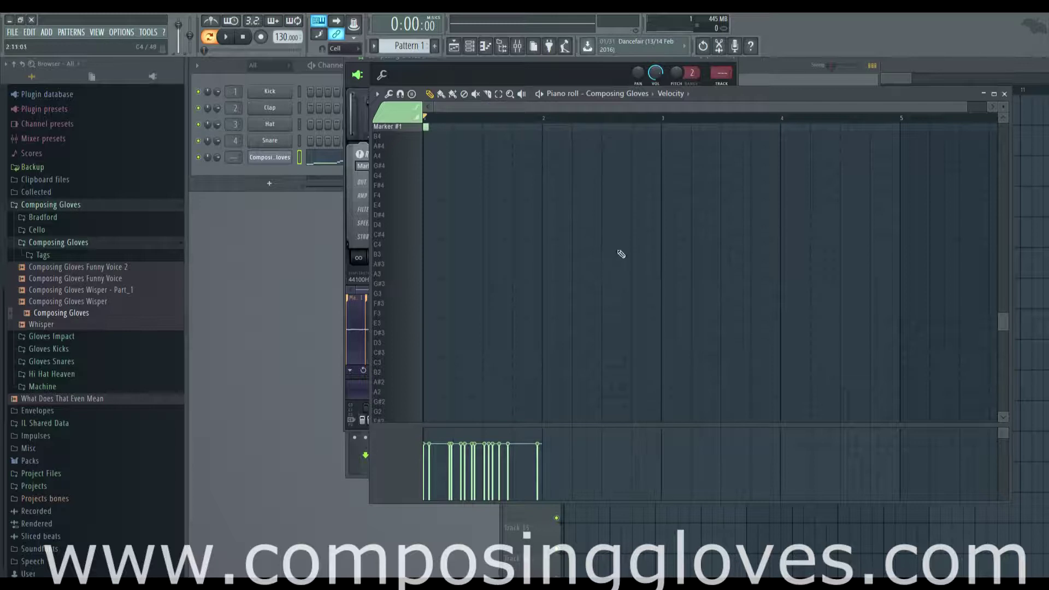
pyautogui.scroll(8, 621, 254)
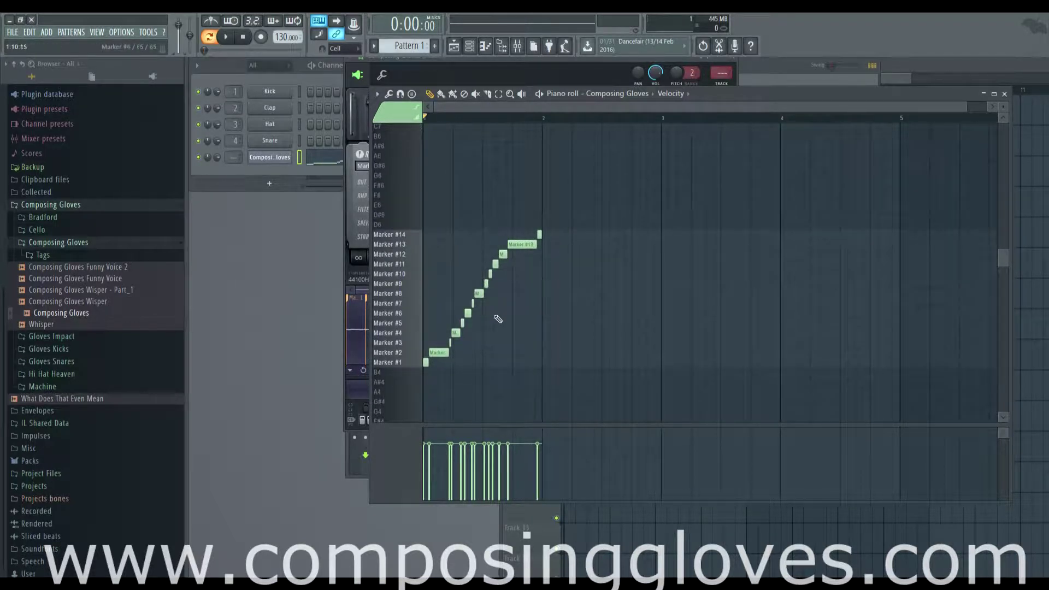
pyautogui.scroll(4, 492, 317)
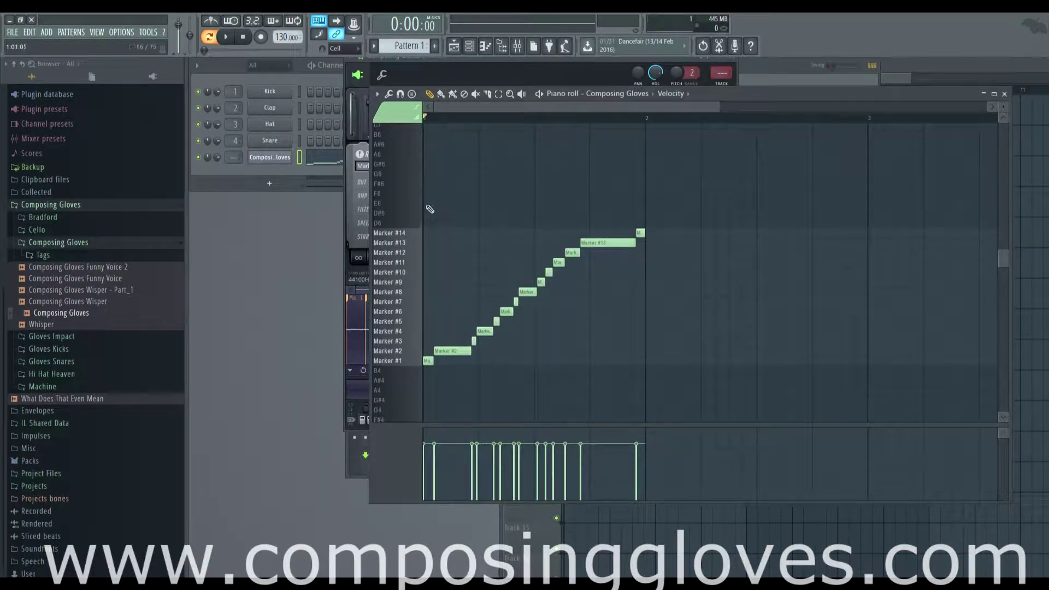
pyautogui.moveTo(426, 200)
pyautogui.mouseDown()
pyautogui.moveTo(721, 355)
pyautogui.moveTo(748, 352)
pyautogui.mouseUp()
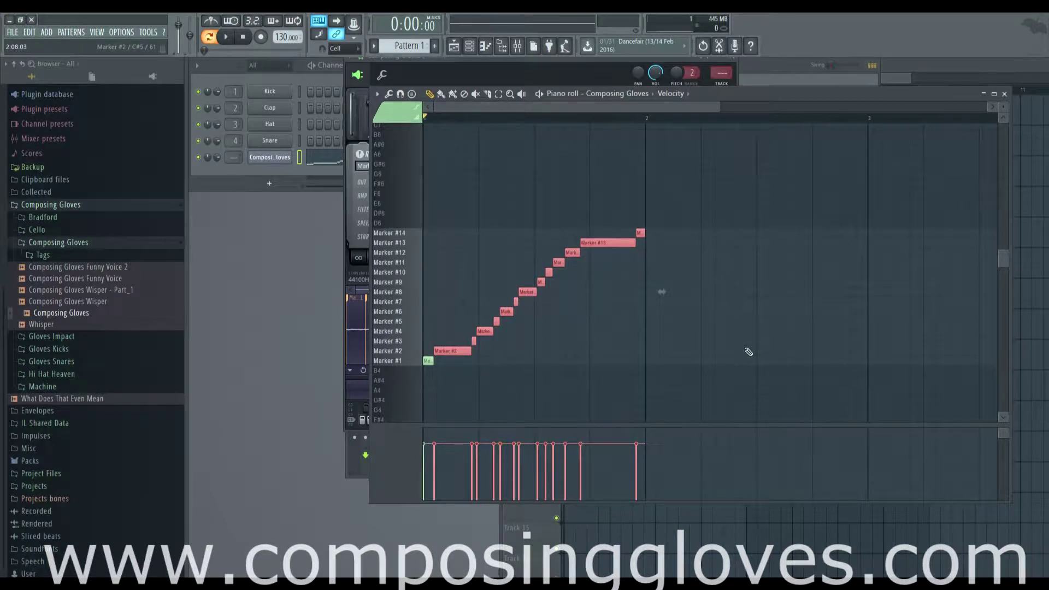
pyautogui.press('Delete')
pyautogui.rightClick(428, 361)
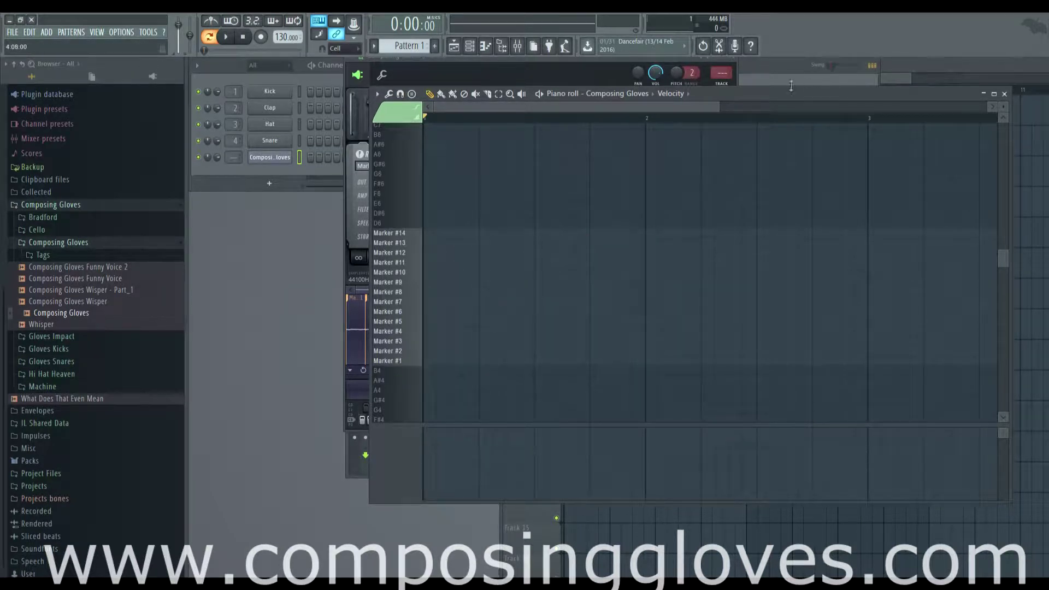
# - Set the project tempo to 100 BPM and reposition the piano roll window over the Slicex window
pyautogui.moveTo(791, 86); pyautogui.dragTo(905, 89)
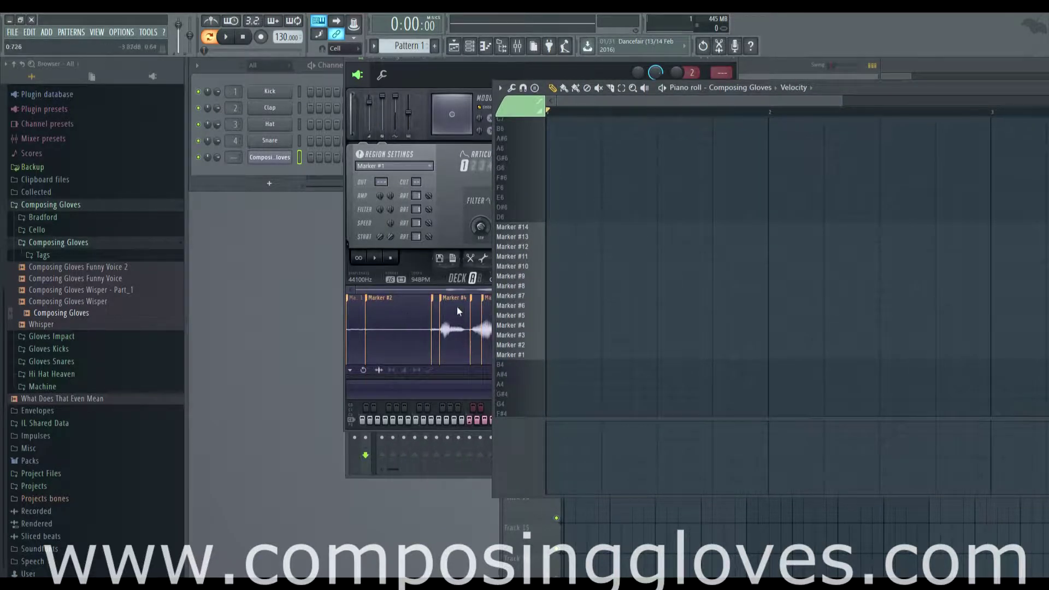
pyautogui.moveTo(527, 355)
pyautogui.mouseDown()
pyautogui.moveTo(525, 259)
pyautogui.moveTo(527, 316)
pyautogui.mouseUp()
pyautogui.moveTo(890, 90); pyautogui.dragTo(707, 80)
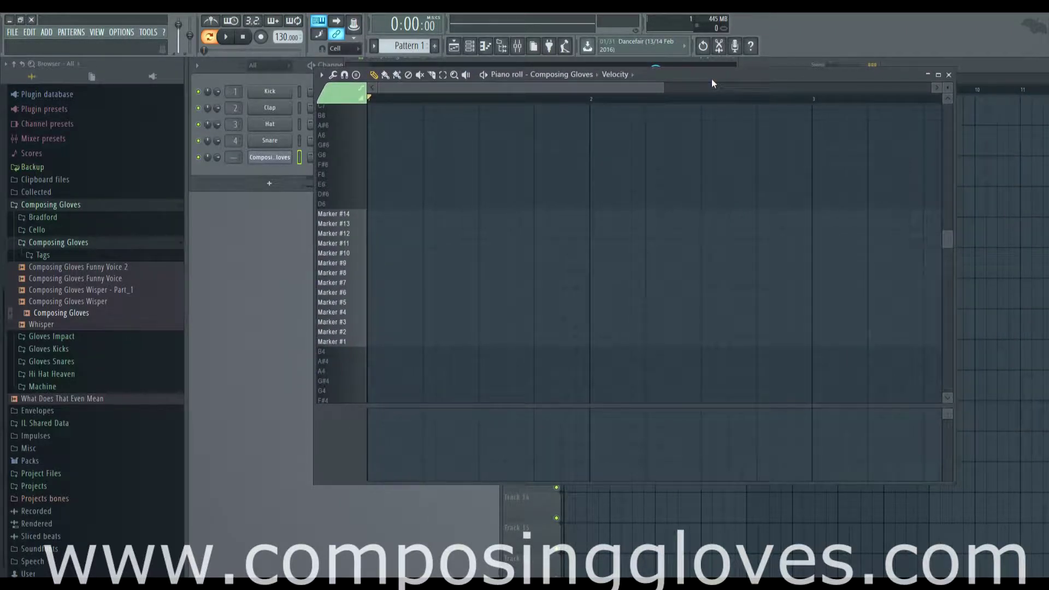
pyautogui.moveTo(286, 37); pyautogui.dragTo(287, 49)
pyautogui.moveTo(700, 76); pyautogui.dragTo(757, 67)
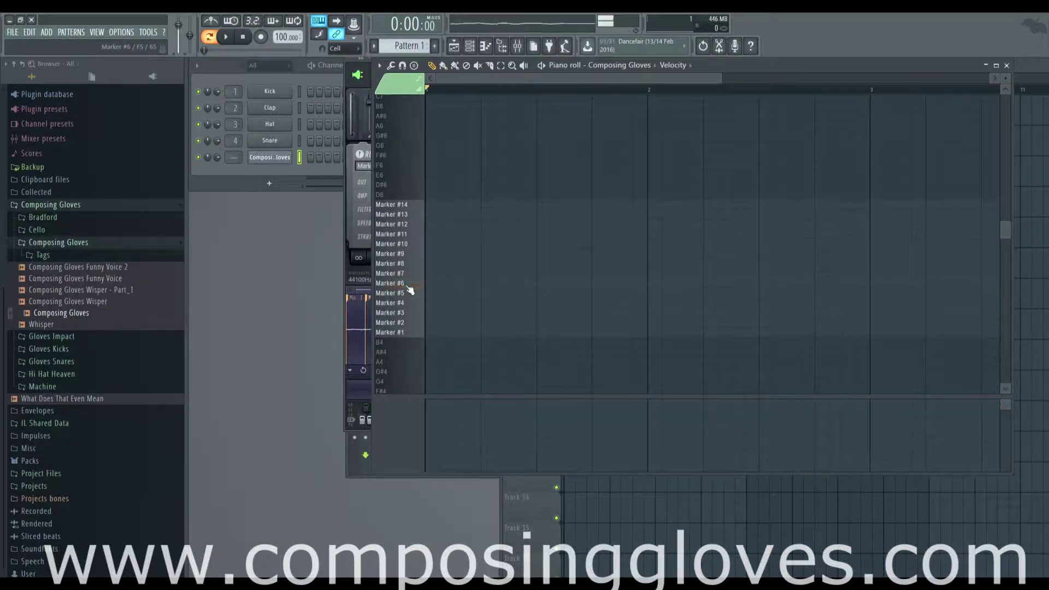
# - Place a two-step-long note on Marker #6 at the start of bar 1 in the piano roll
pyautogui.click(521, 270)
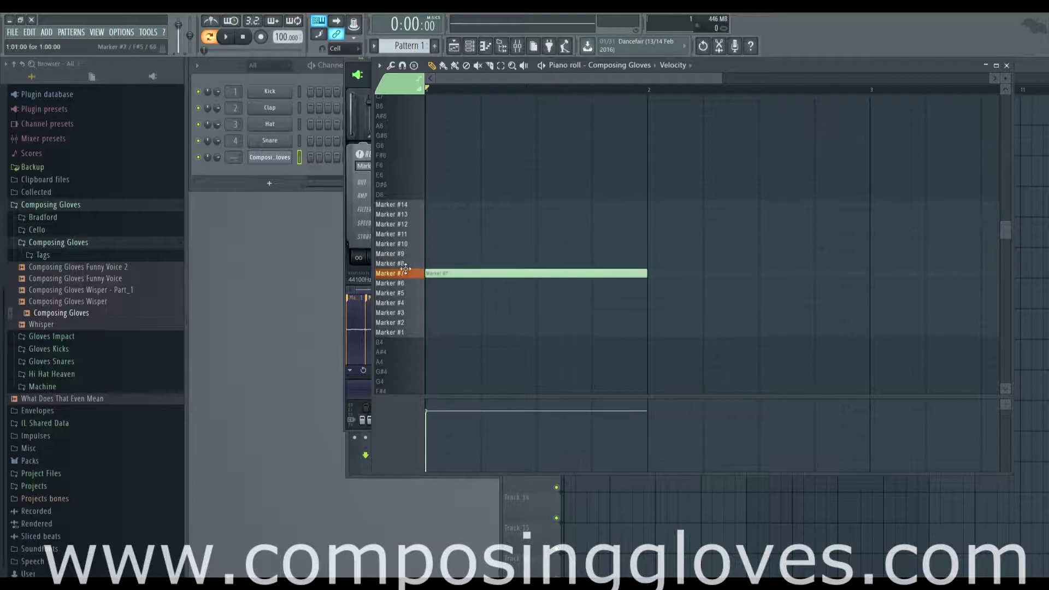
pyautogui.moveTo(645, 273)
pyautogui.mouseDown()
pyautogui.moveTo(446, 272)
pyautogui.moveTo(432, 282)
pyautogui.mouseUp()
pyautogui.doubleClick(443, 272)
pyautogui.press('Escape')
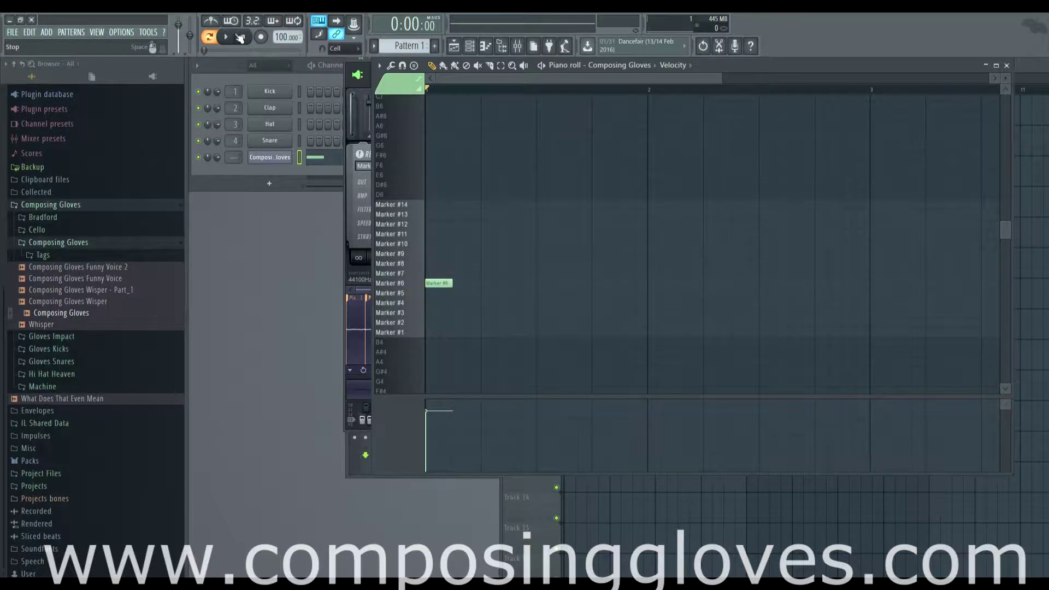
# - With the pattern looping, add short notes on Marker #9 at step 7, Marker #5 at step 11 and Marker #12 at step 13
pyautogui.press('space')
pyautogui.click(529, 253)
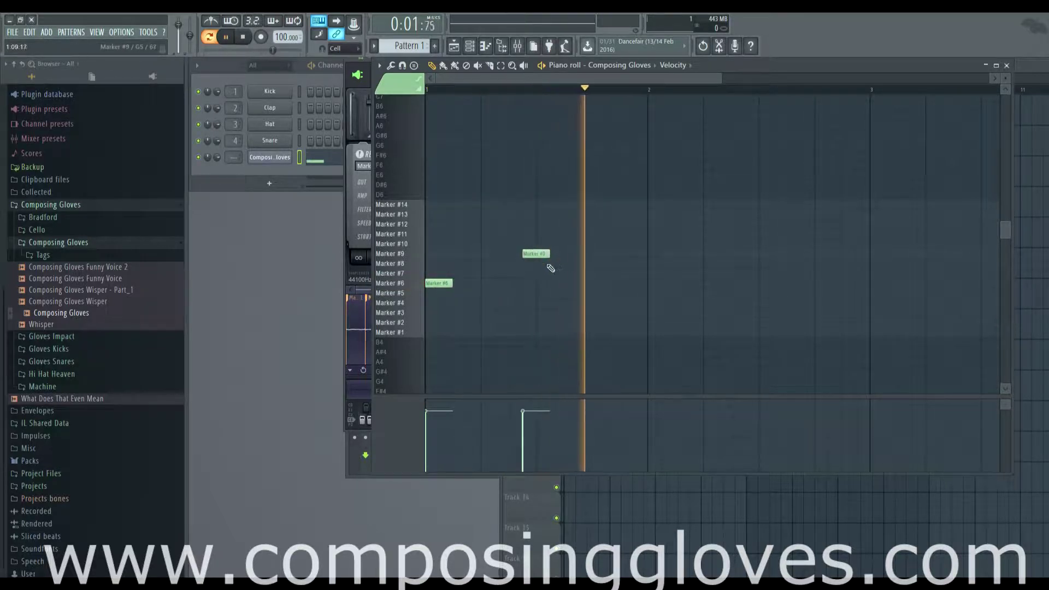
pyautogui.click(587, 293)
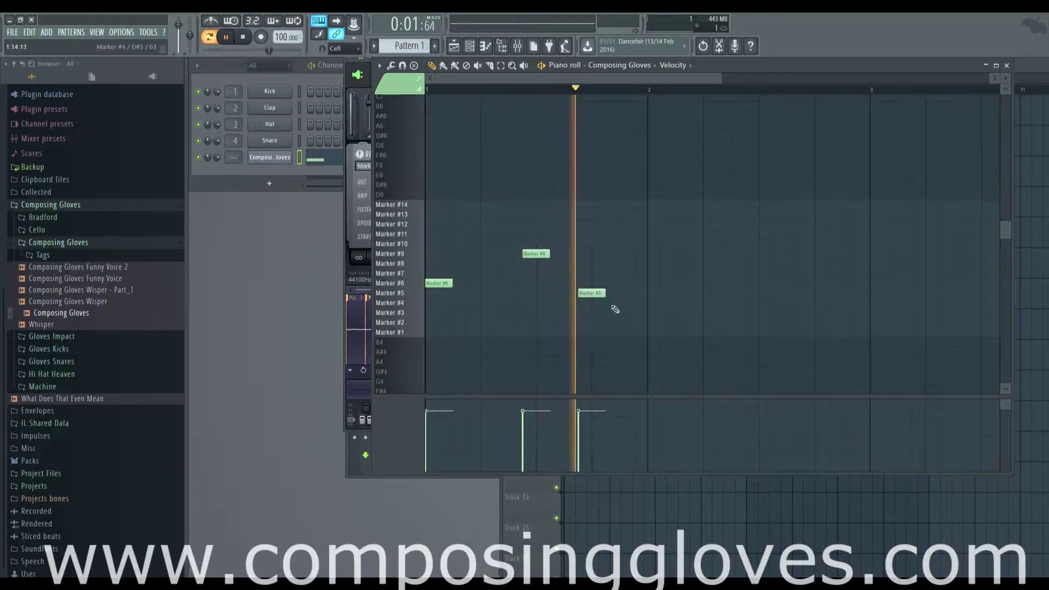
pyautogui.moveTo(592, 293); pyautogui.dragTo(578, 293)
pyautogui.moveTo(535, 254); pyautogui.dragTo(522, 253)
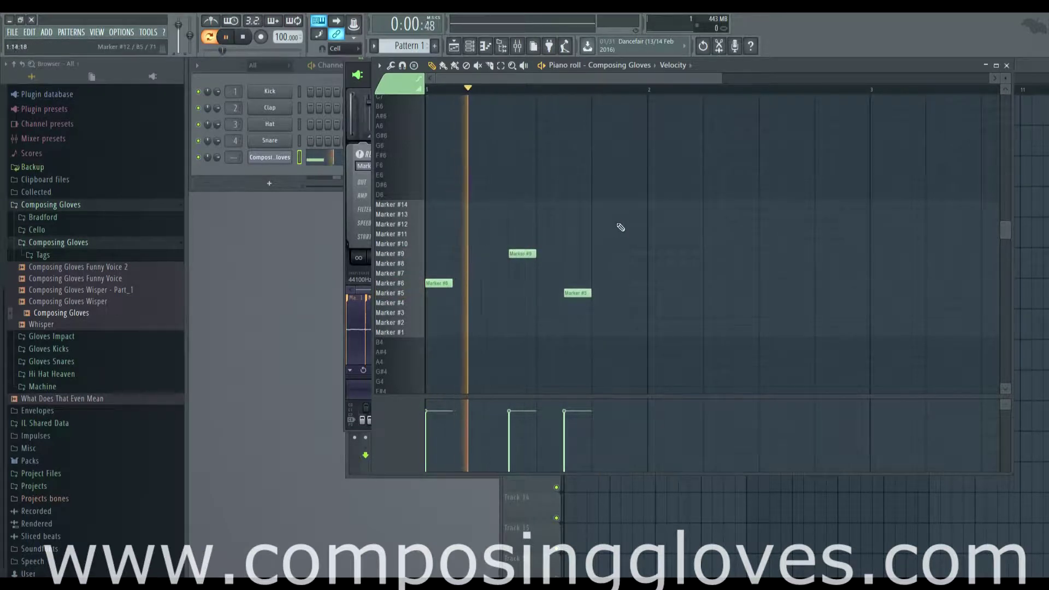
pyautogui.click(604, 225)
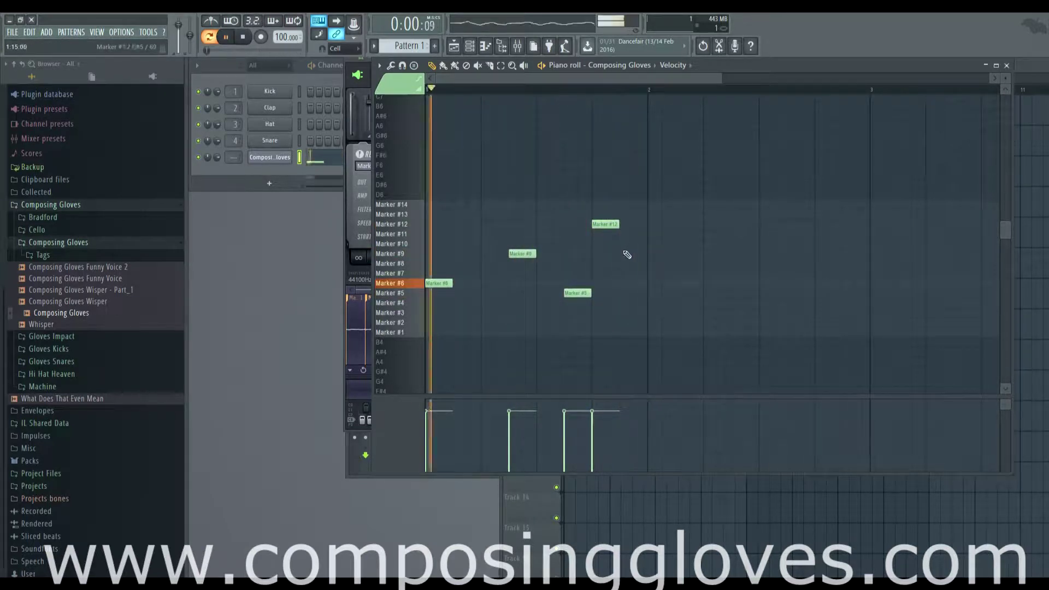
pyautogui.press('space')
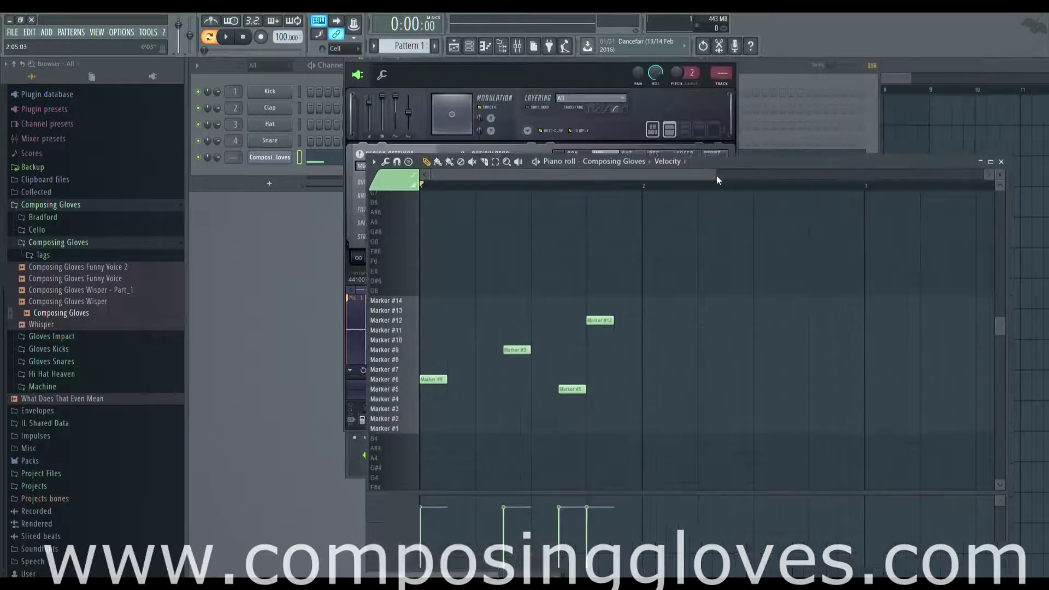
# - Place a Pattern 1 clip on Track 1 at bar 1 of the playlist, removing the mistaken Pattern 5 clip
pyautogui.press('F5')
pyautogui.click(588, 118)
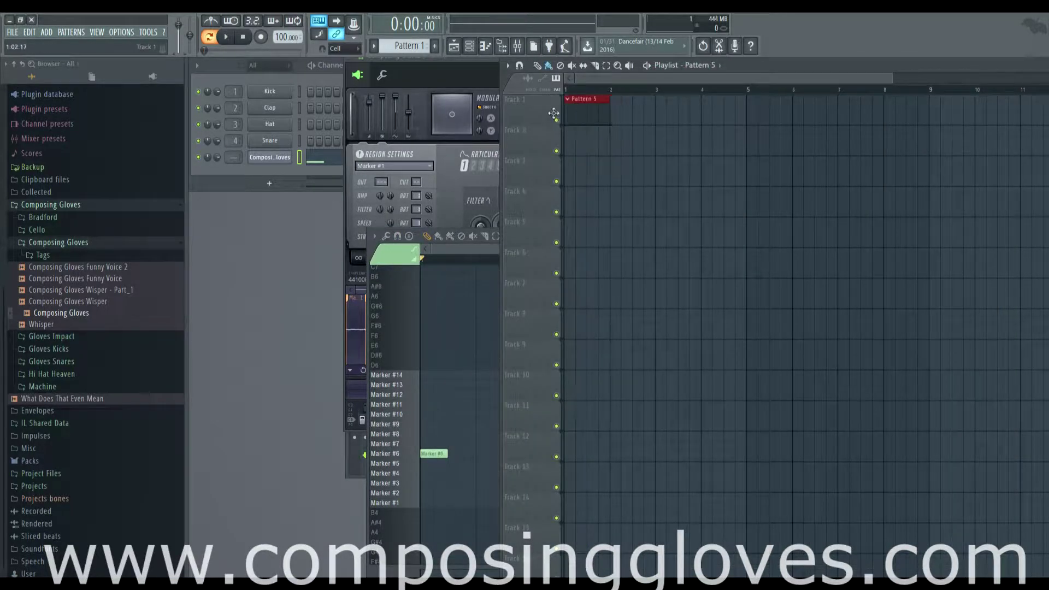
pyautogui.rightClick(596, 112)
pyautogui.click(593, 115)
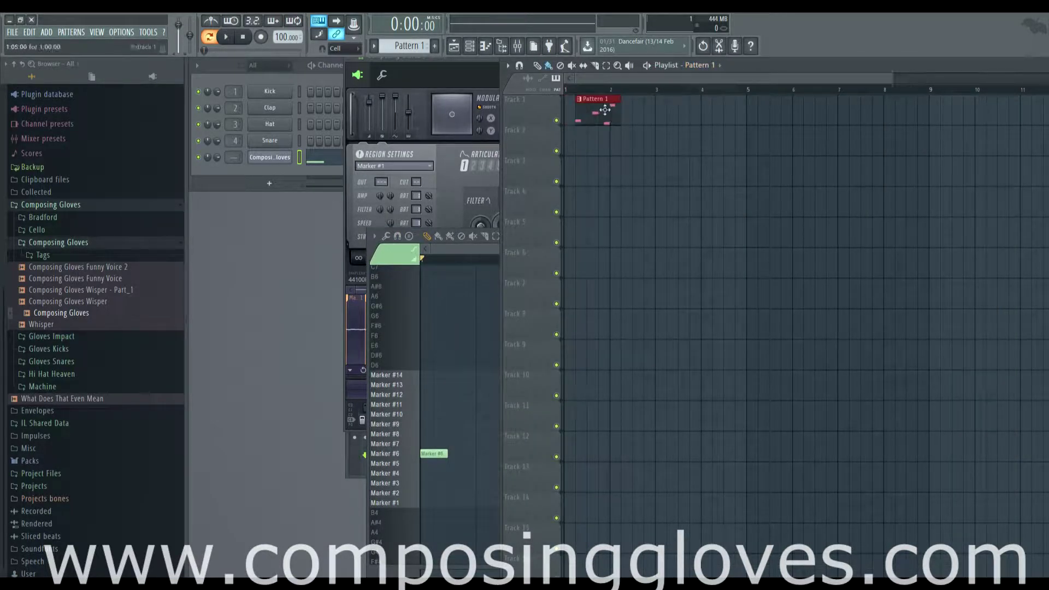
pyautogui.click(281, 158)
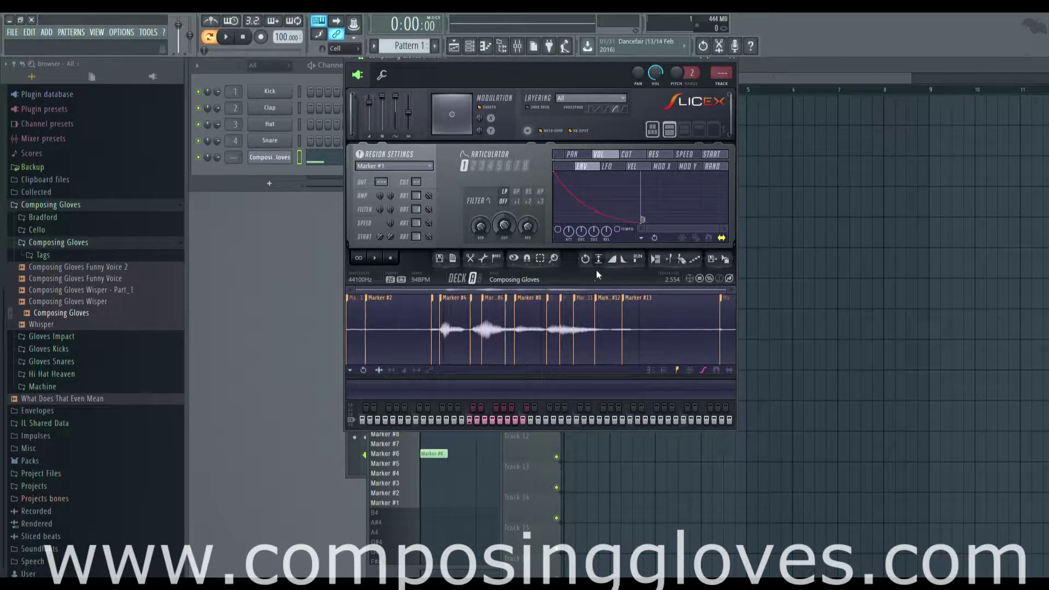
pyautogui.click(768, 74)
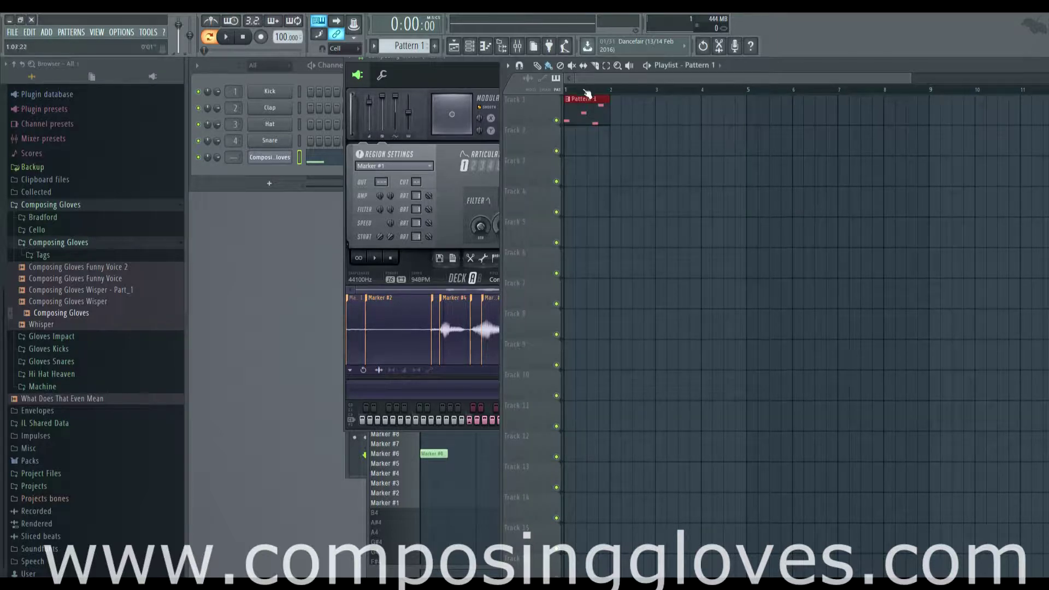
# - Put a second Pattern 1 clip at bar 2 on Track 1 and set the time selection over bars 1 and 2
pyautogui.click(601, 122)
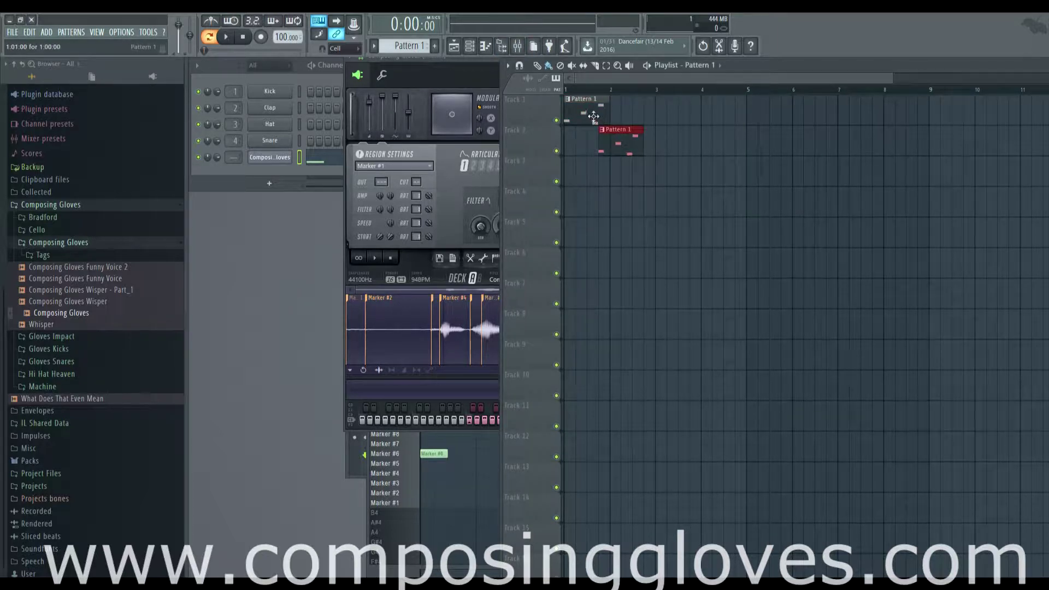
pyautogui.moveTo(586, 110); pyautogui.dragTo(629, 112)
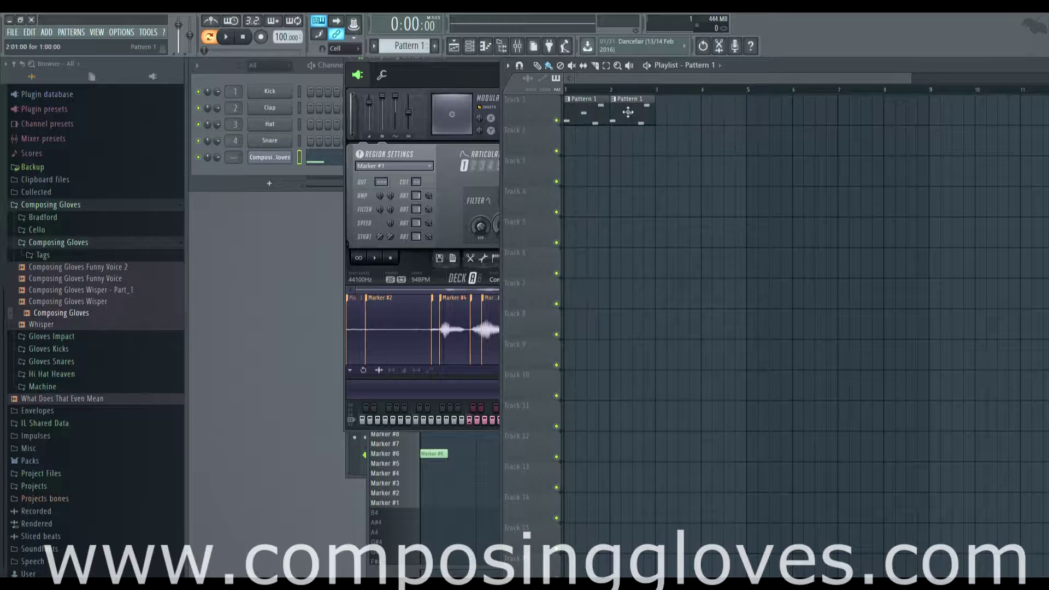
pyautogui.moveTo(565, 89); pyautogui.dragTo(654, 94)
# - Route the Composing Gloves channel to mixer insert 6 and load Fruity Reeverb 2 in its first effect slot
pyautogui.click(517, 46)
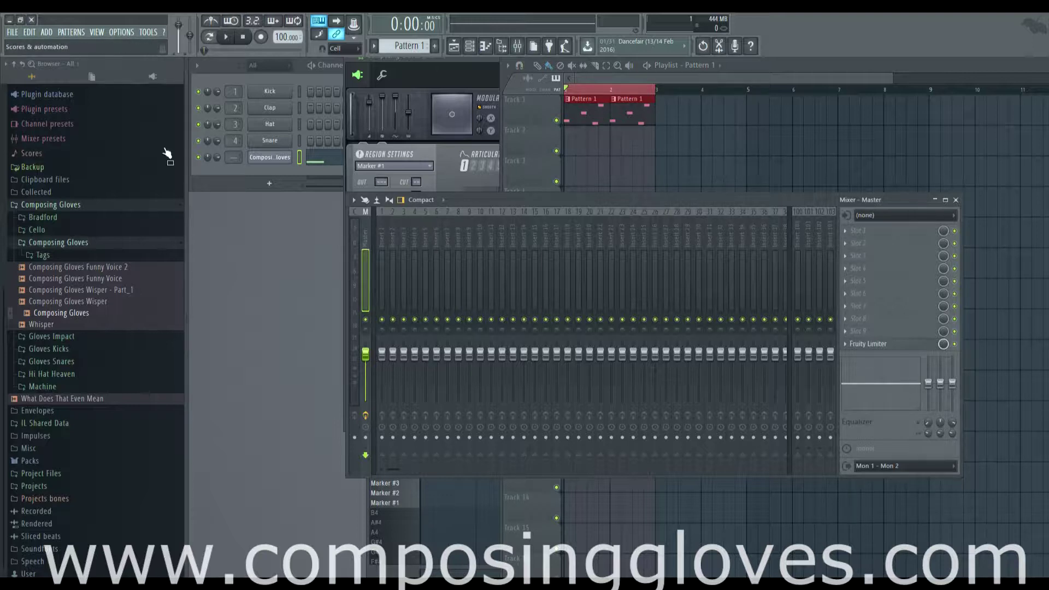
pyautogui.moveTo(236, 157); pyautogui.dragTo(236, 144)
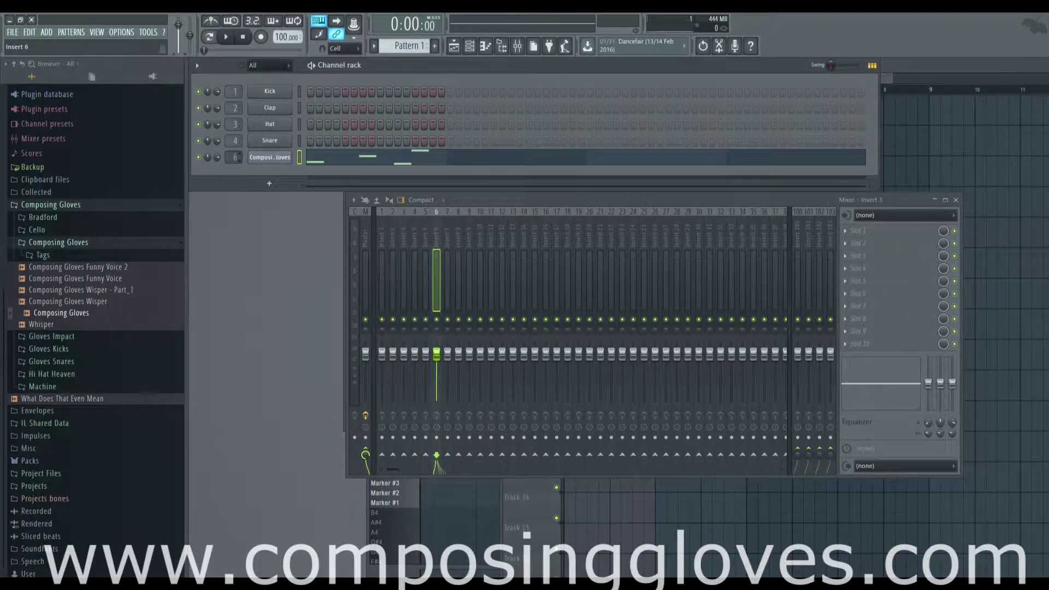
pyautogui.click(846, 230)
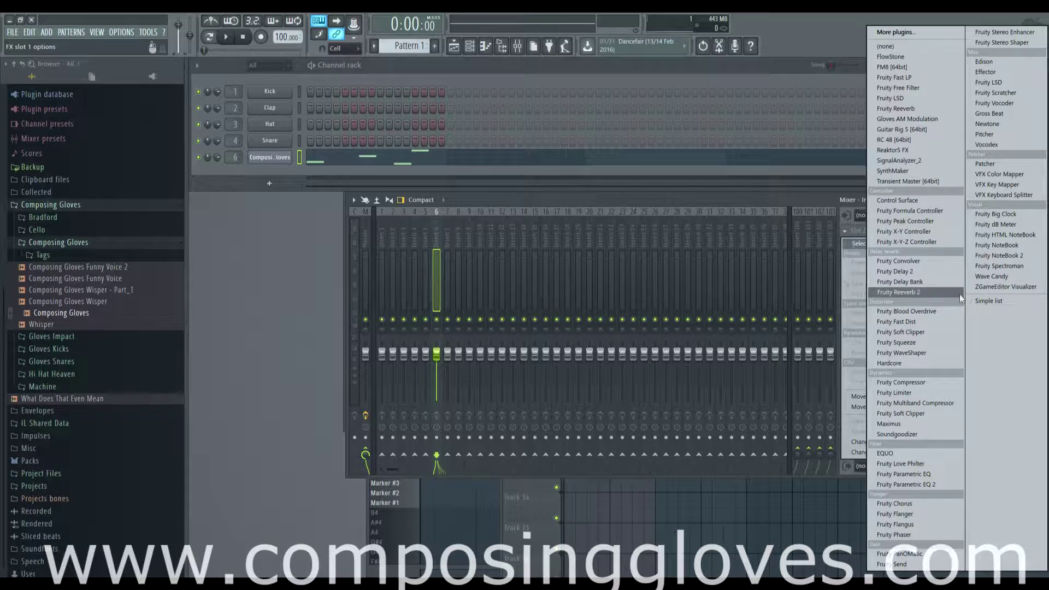
pyautogui.click(883, 291)
pyautogui.moveTo(562, 124); pyautogui.dragTo(671, 115)
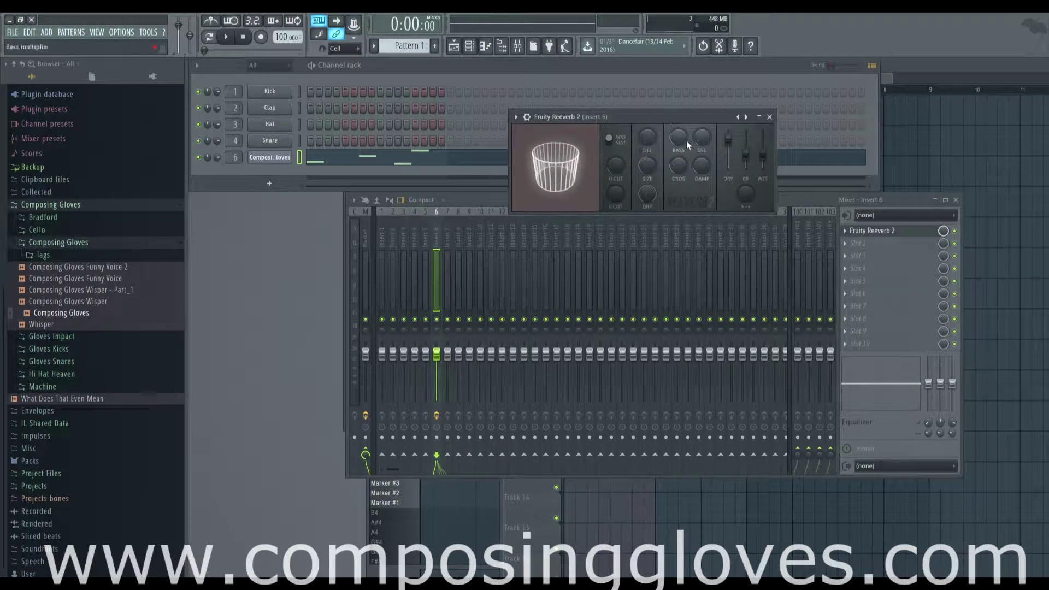
# - Raise the early reflection and wet levels in Fruity Reeverb 2 and play back the pattern
pyautogui.moveTo(763, 154); pyautogui.dragTo(746, 130)
pyautogui.click(226, 37)
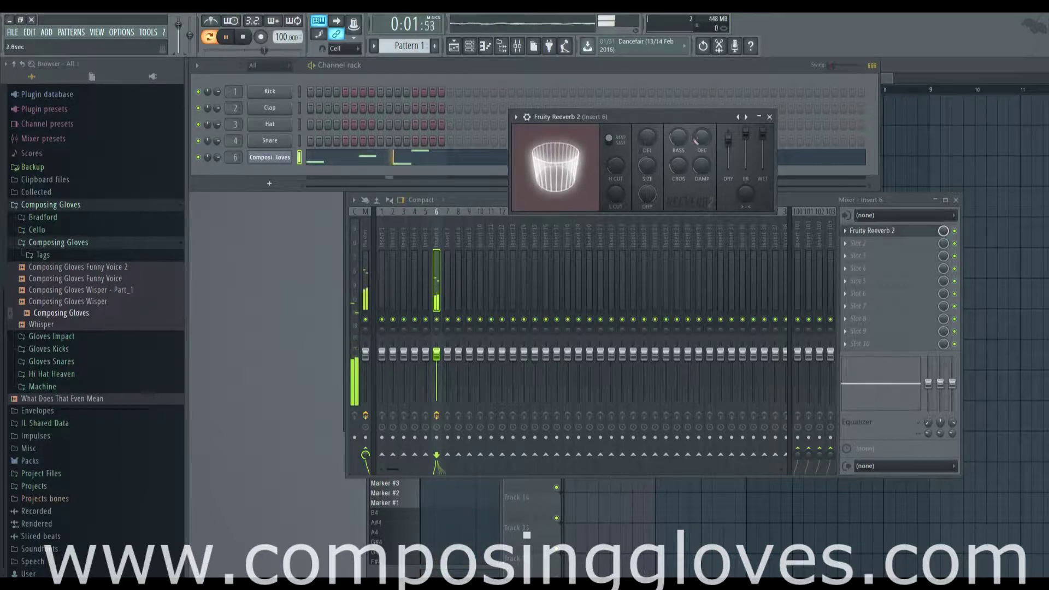
# - Stop playback, shorten the decay in Fruity Reeverb 2, adjust its low cut and set the high damping to 5.3 kHz
pyautogui.press('space')
pyautogui.scroll(-2, 709, 140)
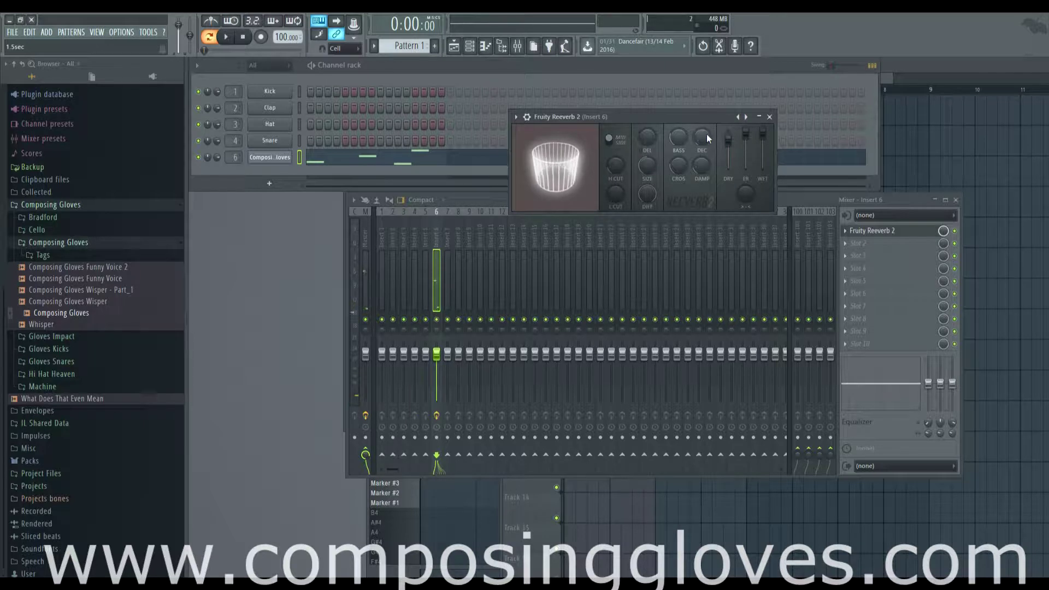
pyautogui.scroll(-1, 701, 166)
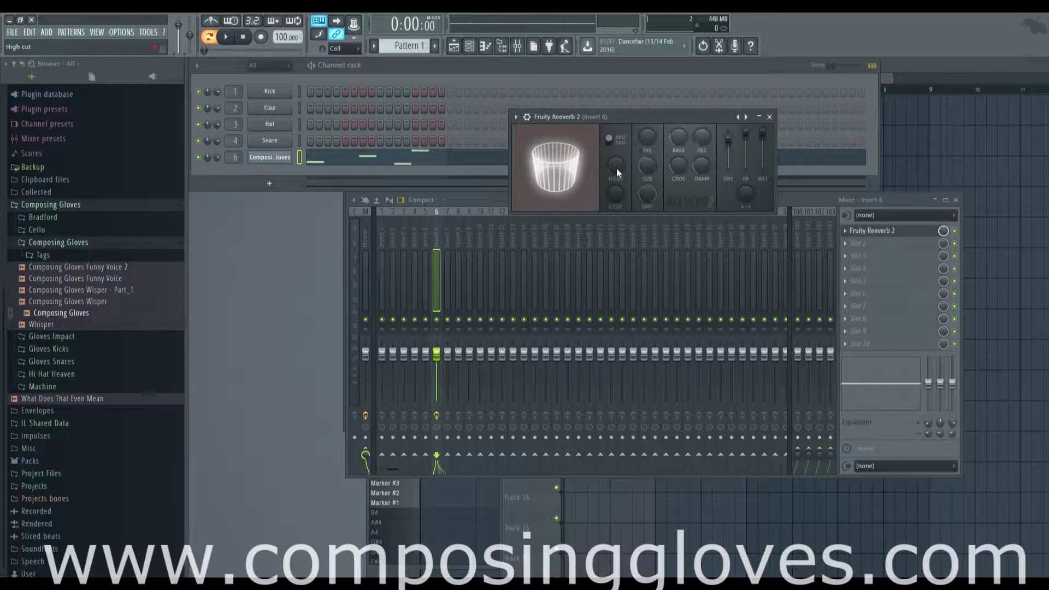
pyautogui.scroll(-1, 616, 168)
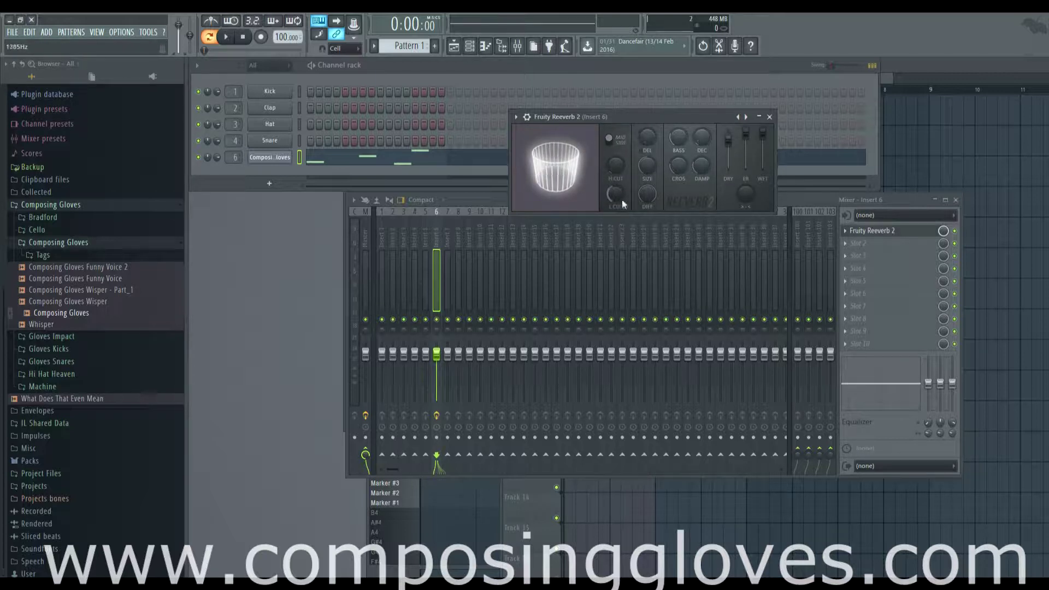
pyautogui.scroll(2, 618, 196)
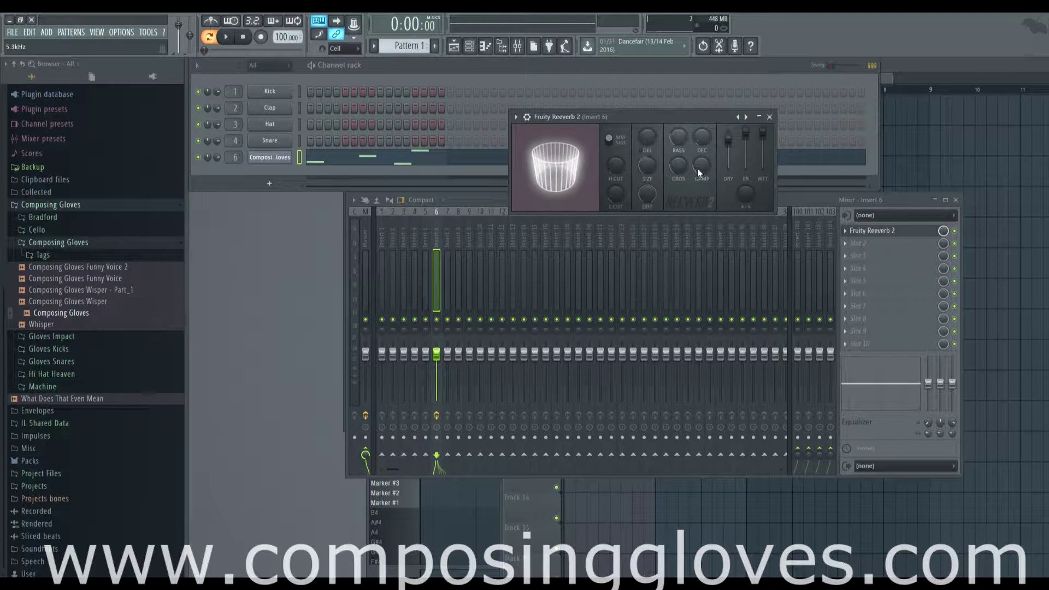
# - Increase the room size in Fruity Reeverb 2 while playing back the pattern
pyautogui.moveTo(638, 112); pyautogui.dragTo(639, 89)
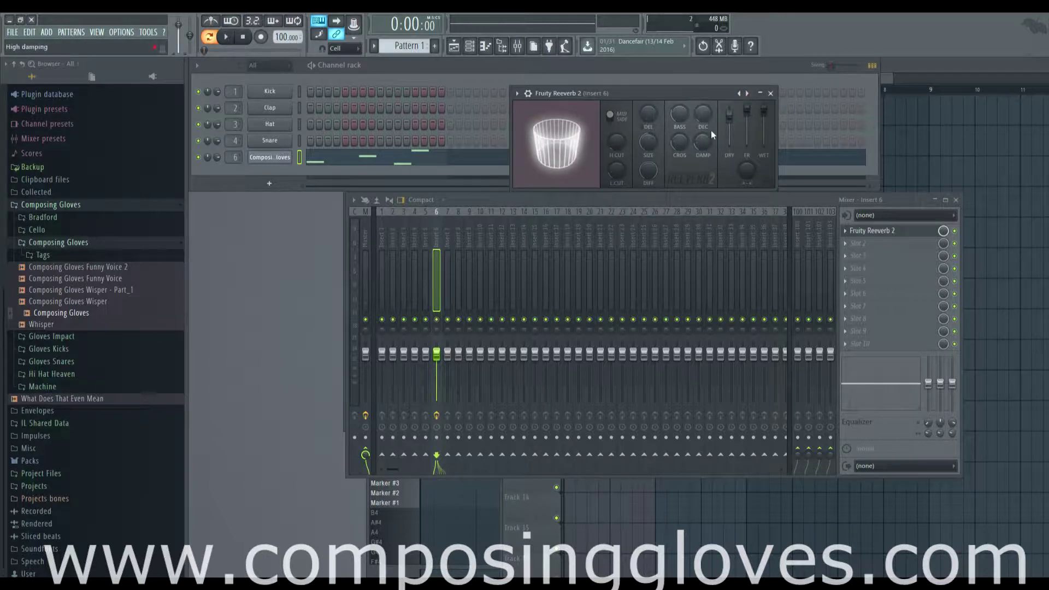
pyautogui.press('space')
pyautogui.scroll(5, 616, 165)
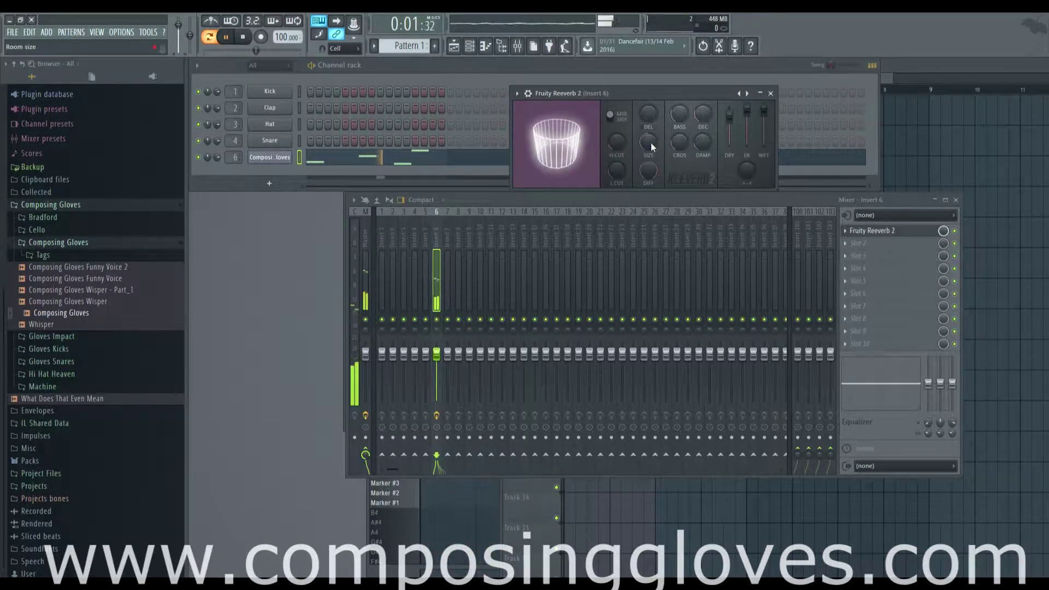
pyautogui.press('space')
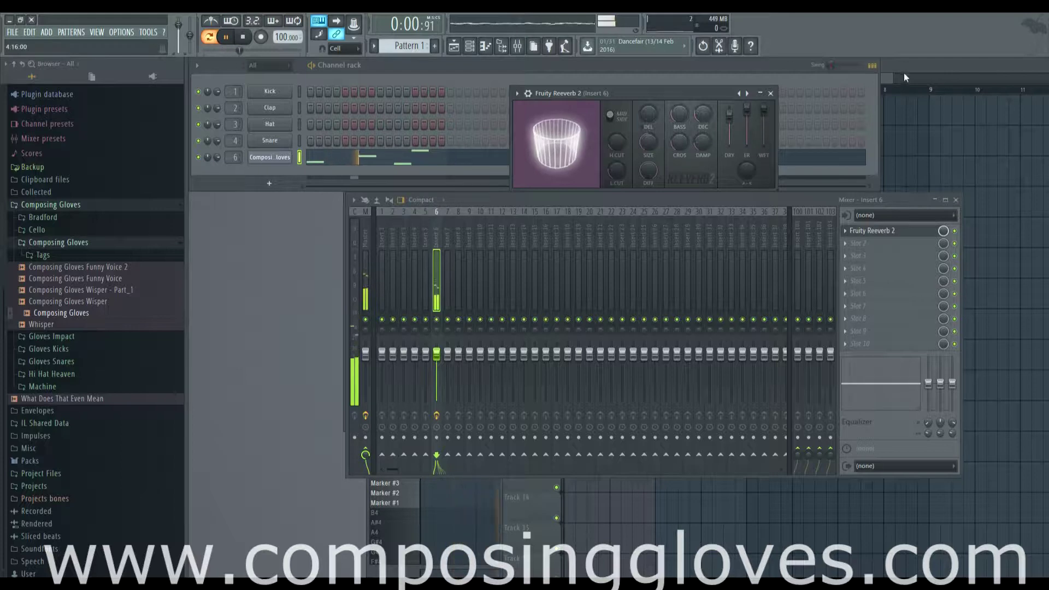
# - Load Edison in the second effect slot of mixer insert 6, after Fruity Reeverb 2
pyautogui.click(886, 78)
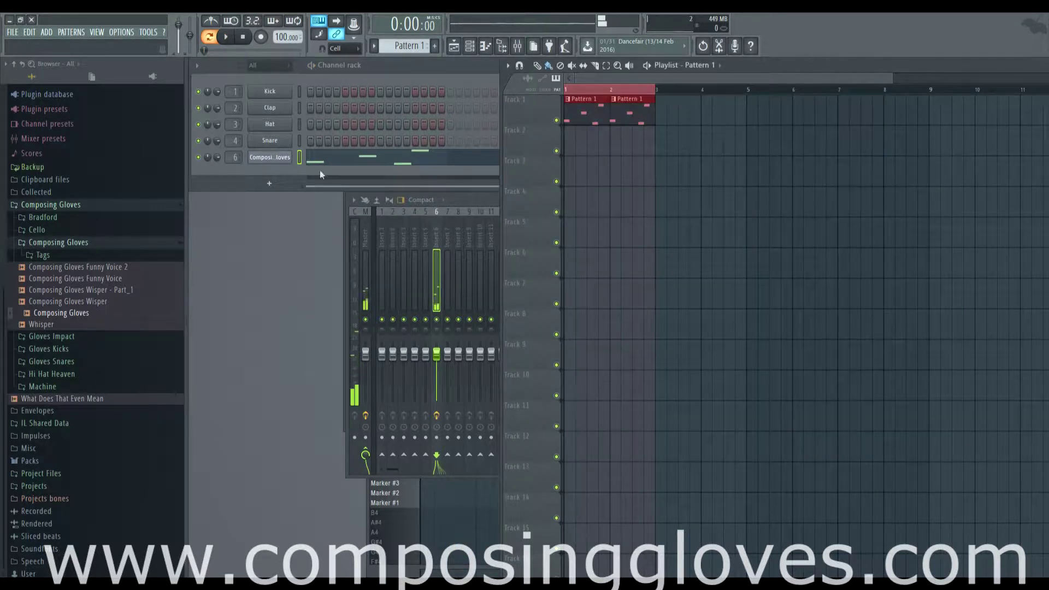
pyautogui.click(276, 158)
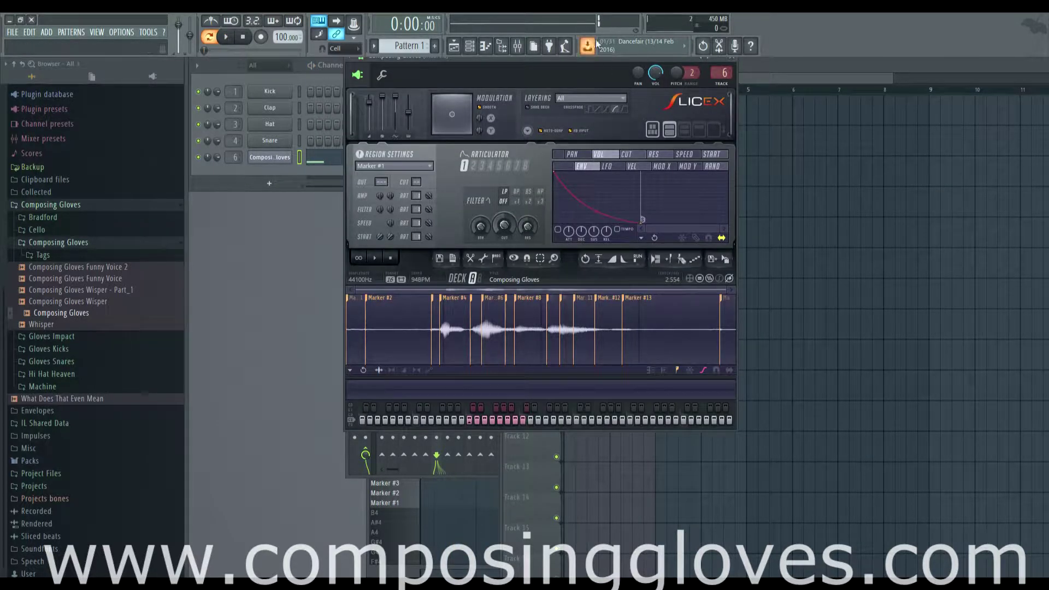
pyautogui.click(517, 46)
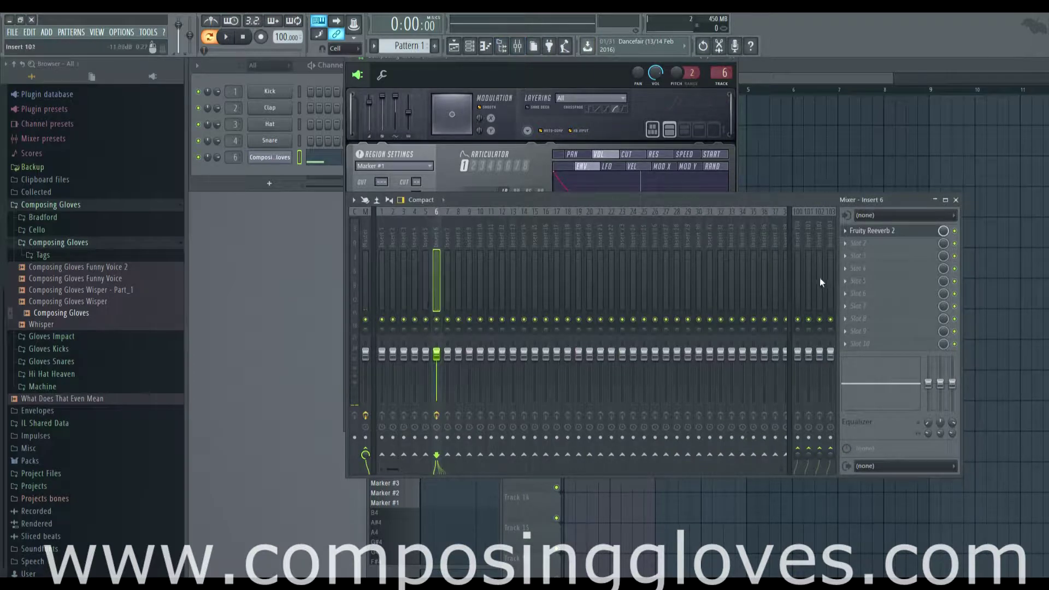
pyautogui.click(843, 269)
pyautogui.click(801, 202)
pyautogui.click(845, 244)
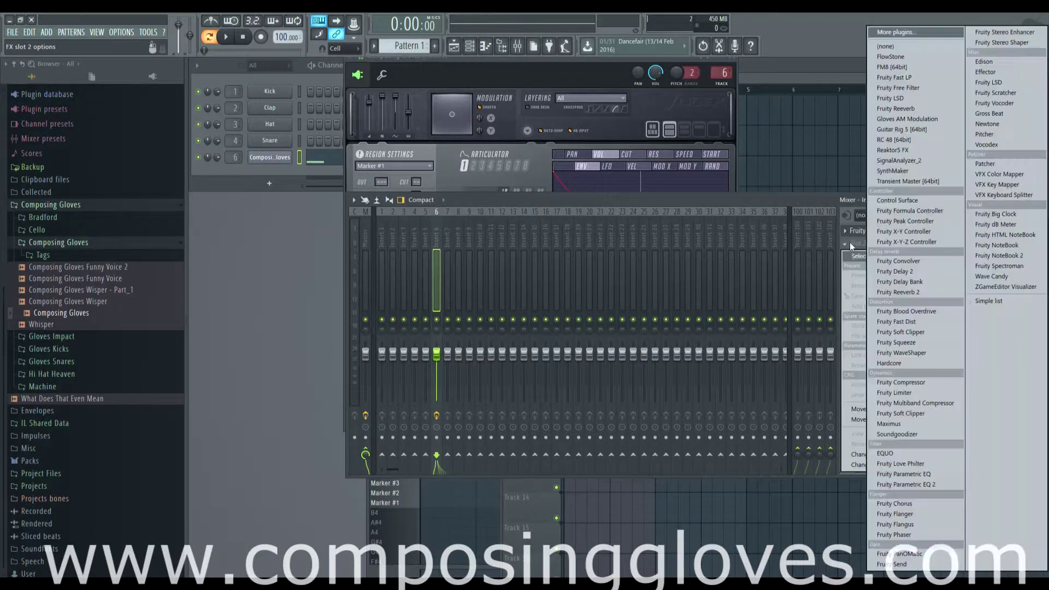
pyautogui.click(1001, 63)
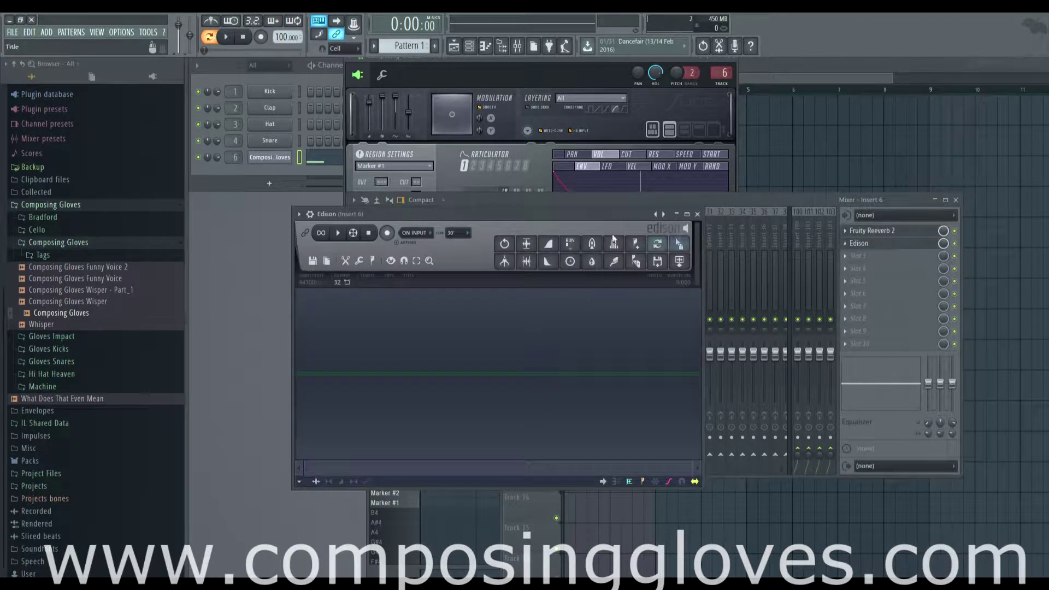
# - Set Edison's recording mode to On play and arm it for recording
pyautogui.moveTo(566, 219); pyautogui.dragTo(676, 163)
pyautogui.click(524, 176)
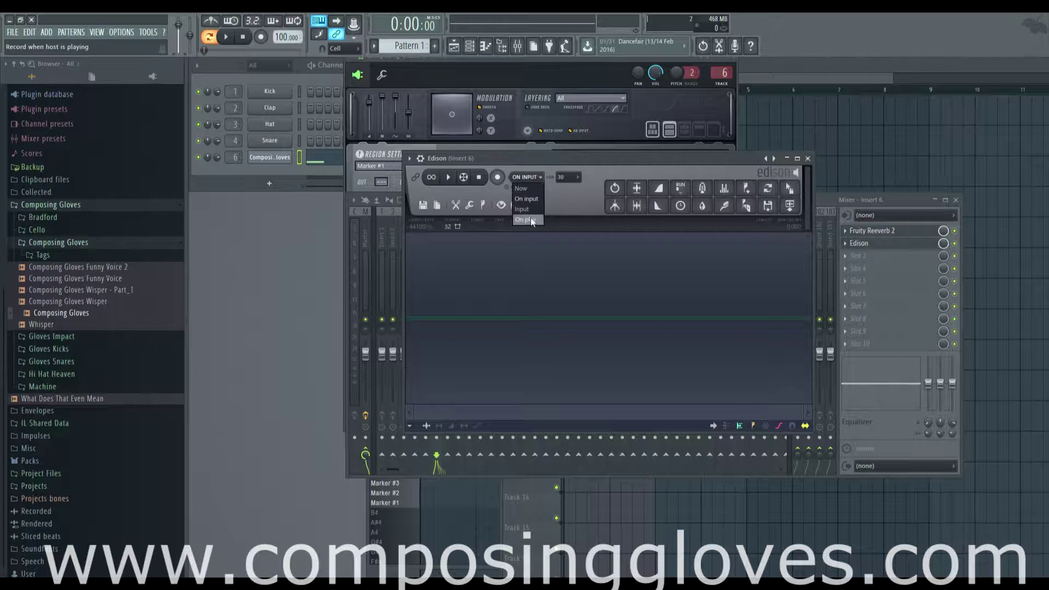
pyautogui.click(534, 183)
pyautogui.click(499, 176)
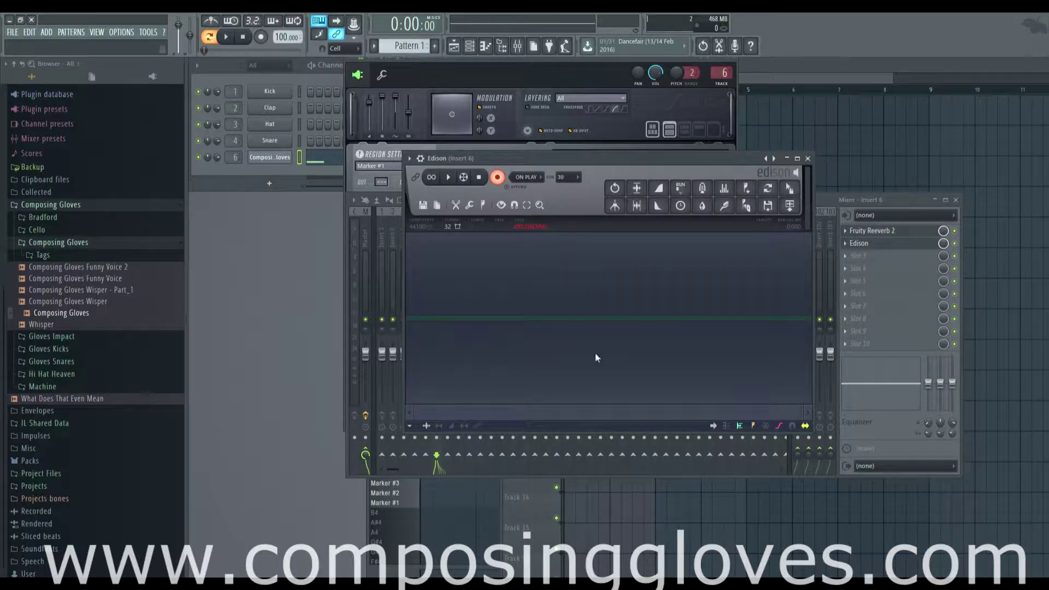
# - Play the pattern to record several passes of the loop into Edison, and stop both playback and recording
pyautogui.click(858, 77)
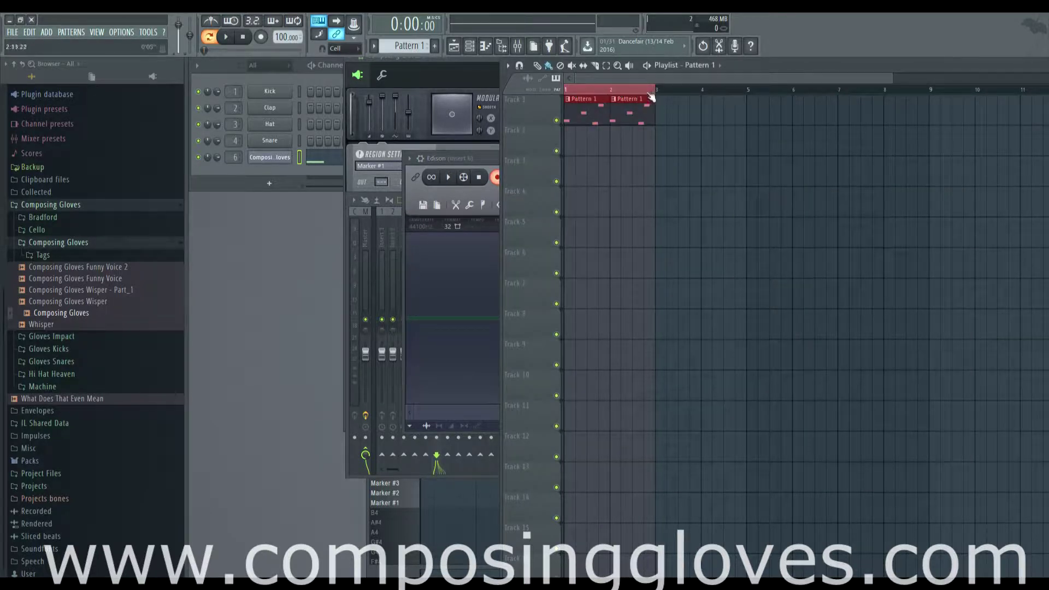
pyautogui.click(495, 219)
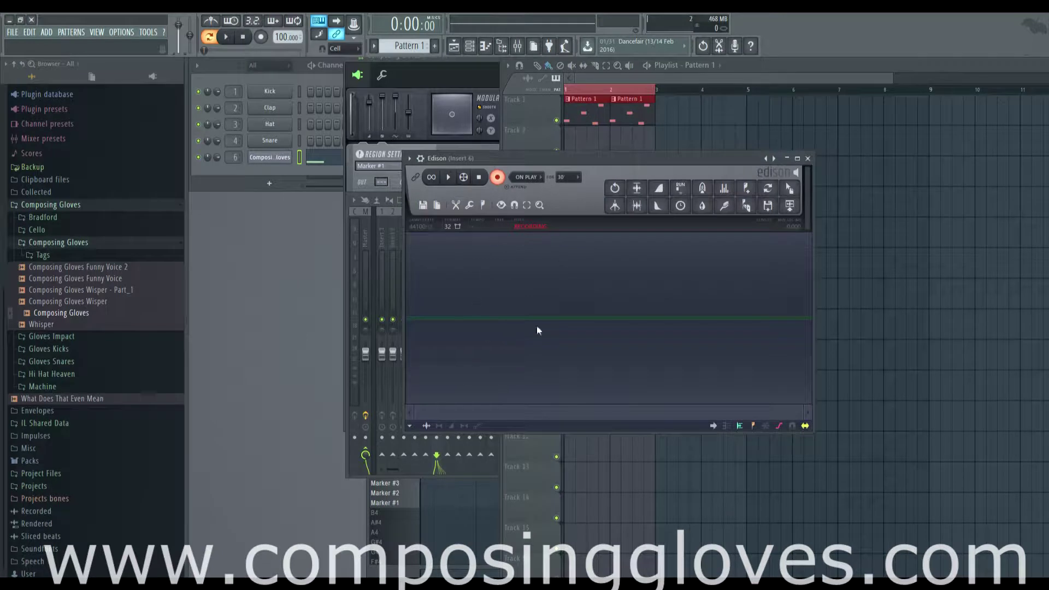
pyautogui.click(639, 86)
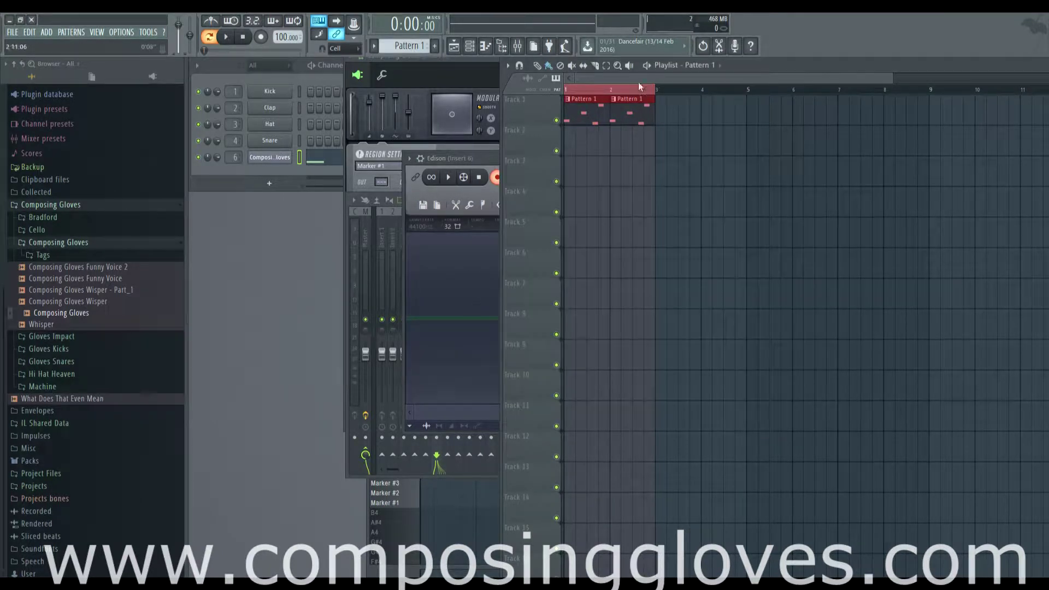
pyautogui.click(227, 38)
pyautogui.click(492, 158)
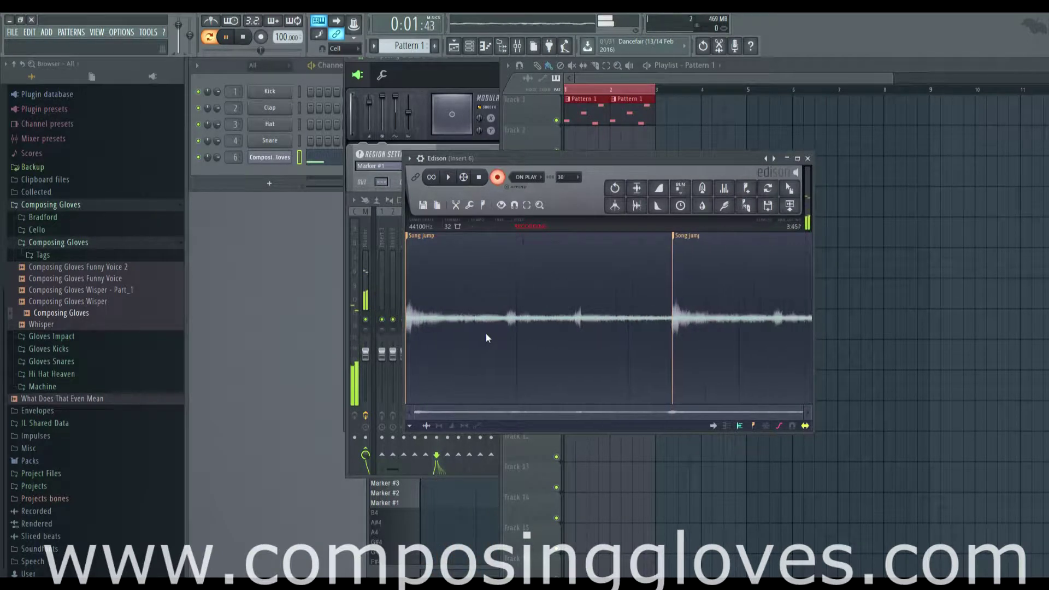
pyautogui.press('space')
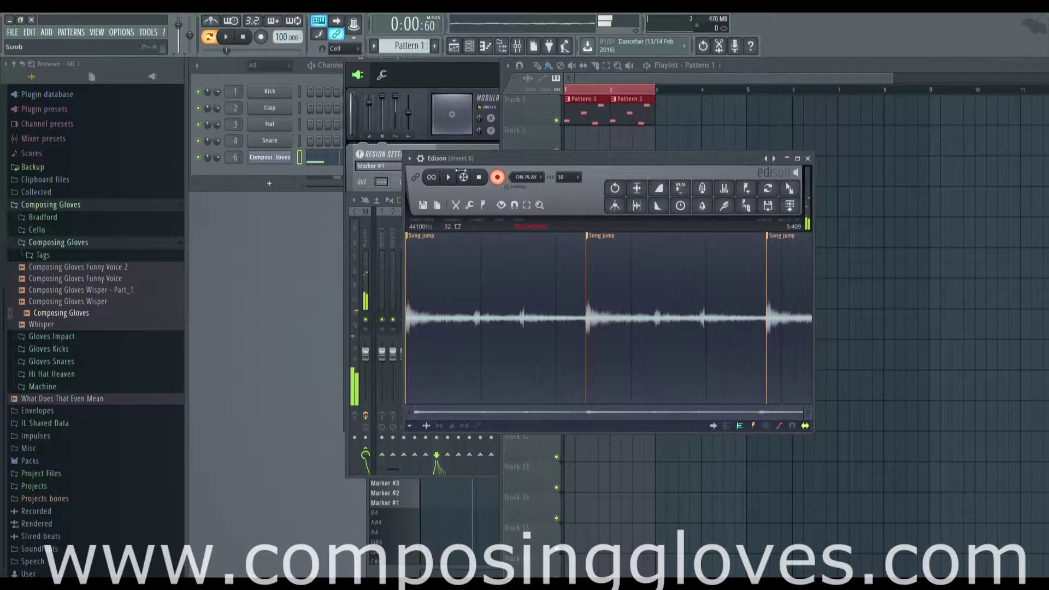
pyautogui.click(497, 176)
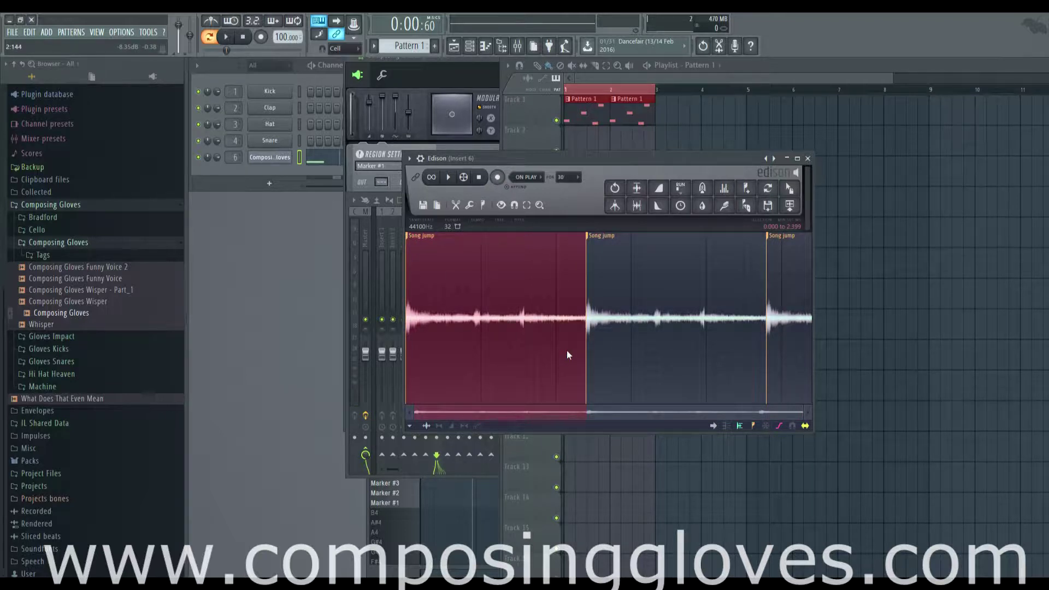
# - Trim the Edison recording to a single pass of the loop between two Song jump markers
pyautogui.scroll(1, 566, 353)
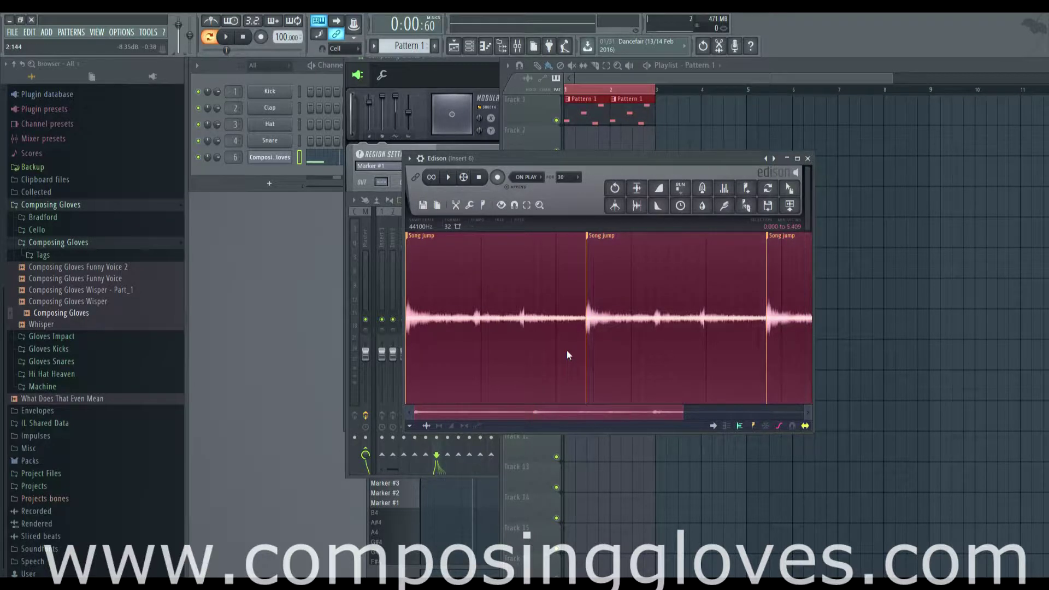
pyautogui.scroll(1, 566, 355)
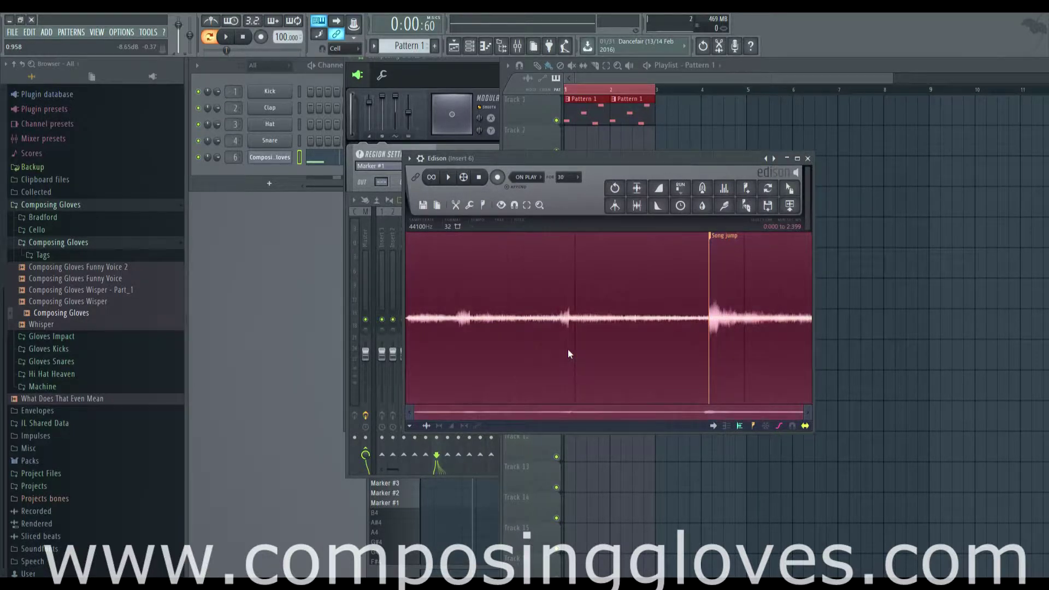
pyautogui.press('Delete')
pyautogui.hotkey('ctrl', 'z')
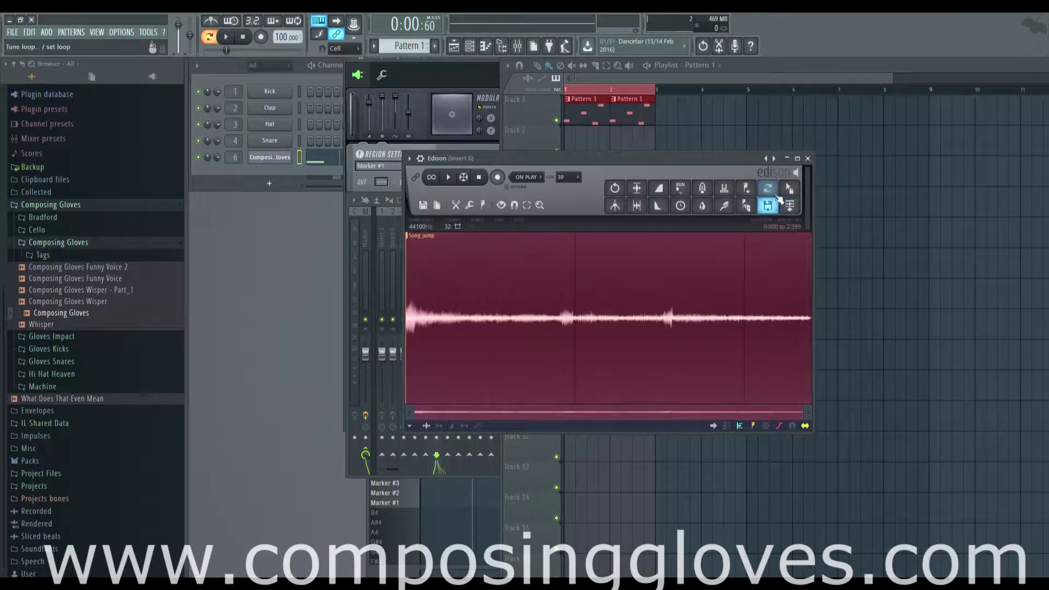
# - Send the trimmed Edison recording to the playlist as an audio clip at bar 2 on Track 3
pyautogui.moveTo(789, 191); pyautogui.dragTo(633, 143)
pyautogui.doubleClick(632, 144)
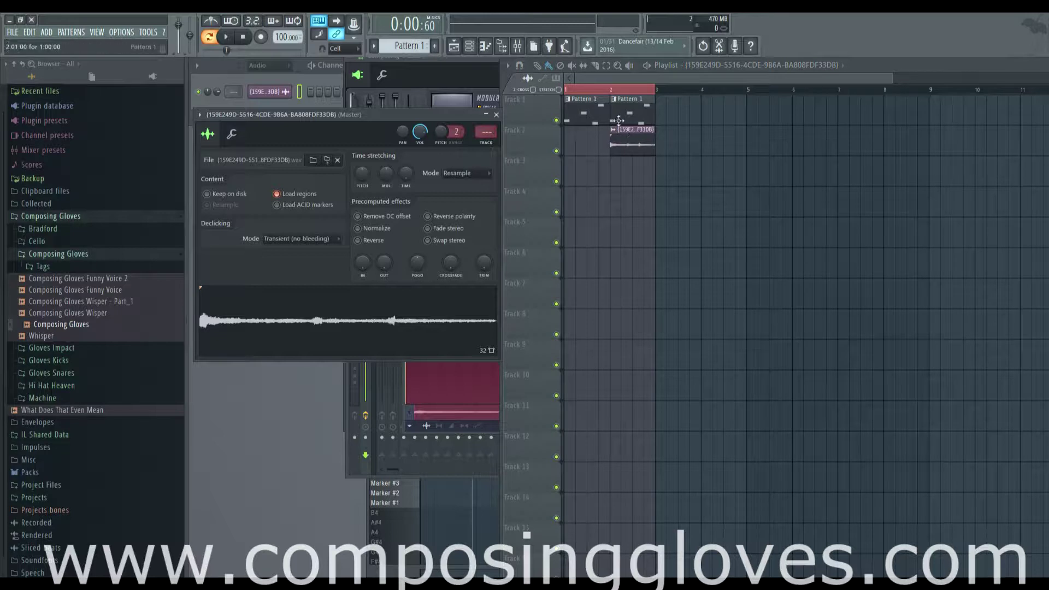
pyautogui.moveTo(625, 140); pyautogui.dragTo(630, 173)
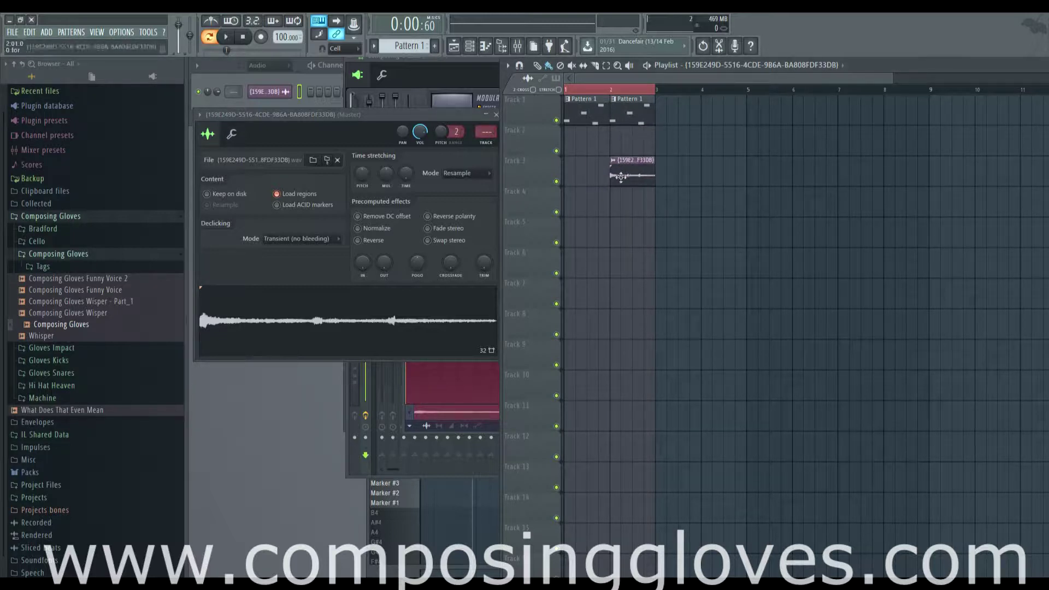
# - Slice the audio clip on Track 3 into four equal one-beat pieces
pyautogui.scroll(4, 641, 179)
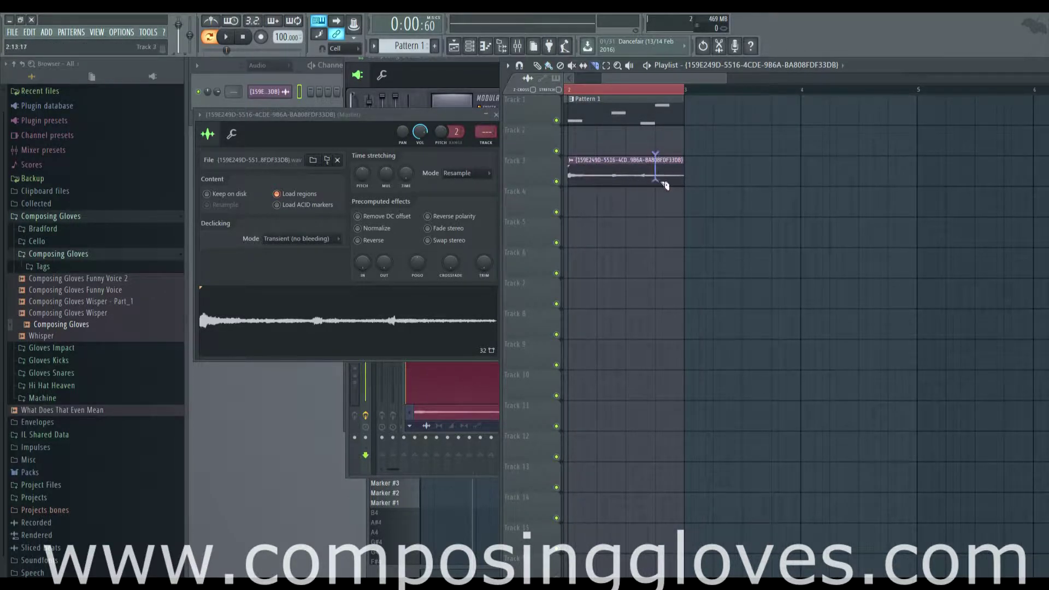
pyautogui.moveTo(663, 184); pyautogui.dragTo(663, 186)
pyautogui.moveTo(628, 148)
pyautogui.mouseDown()
pyautogui.moveTo(632, 215)
pyautogui.moveTo(601, 213)
pyautogui.moveTo(599, 199)
pyautogui.mouseUp()
pyautogui.hscroll(-2, 600, 199)
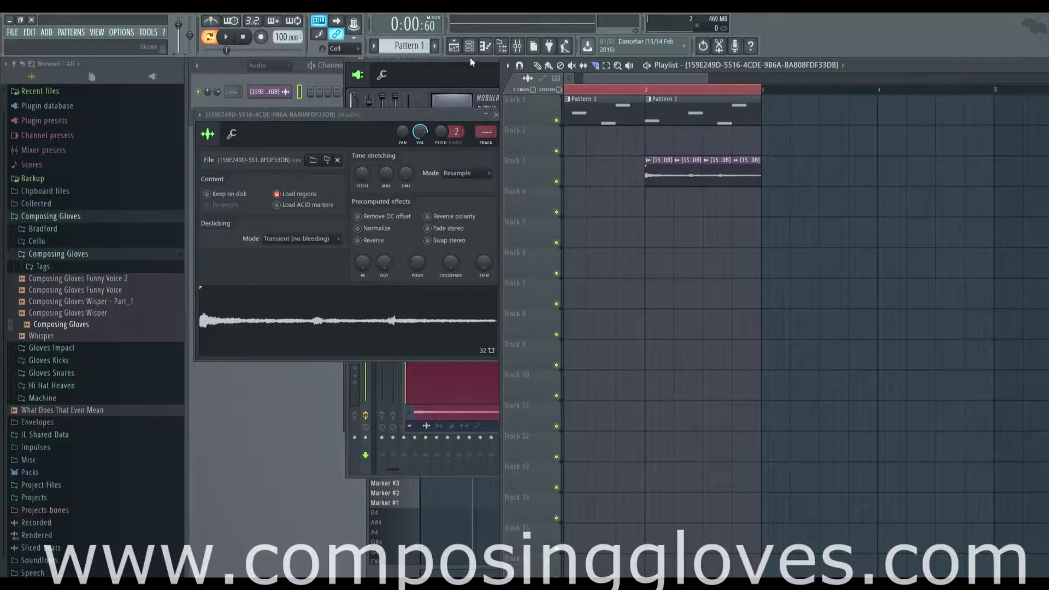
# - Reverse the recorded sample in the audio clip's channel settings
pyautogui.click(645, 159)
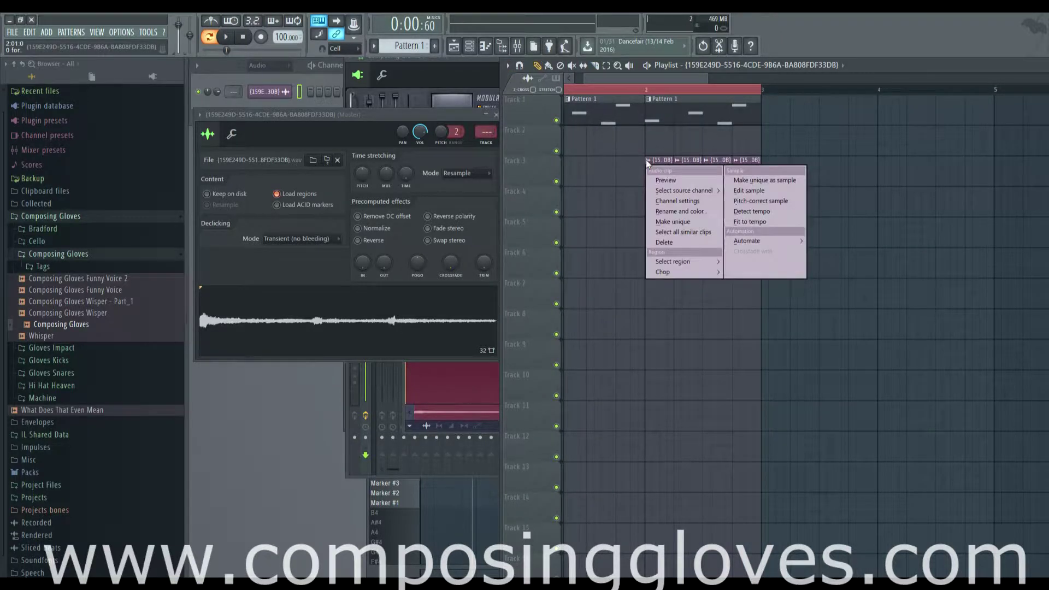
pyautogui.click(693, 236)
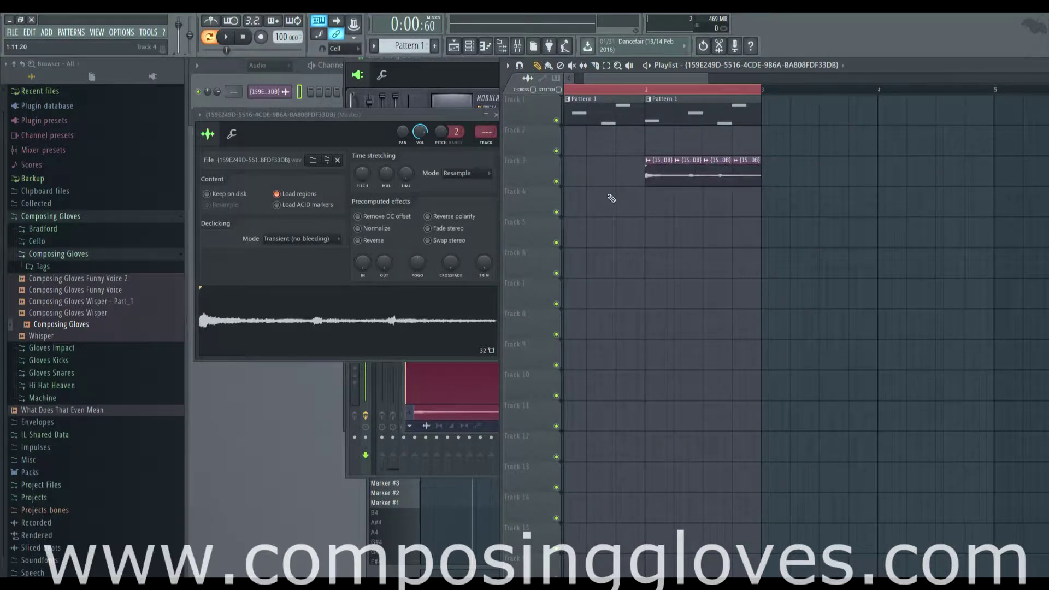
pyautogui.click(367, 244)
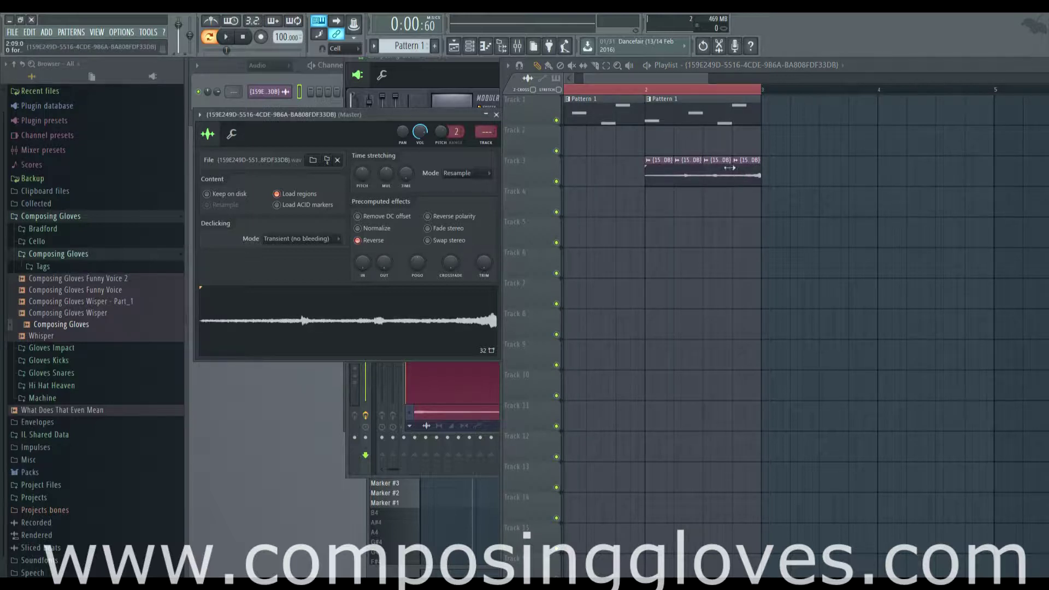
# - Copy the two Pattern 1 clips on Track 1 to bars 3 and 4
pyautogui.hscroll(-2, 705, 169)
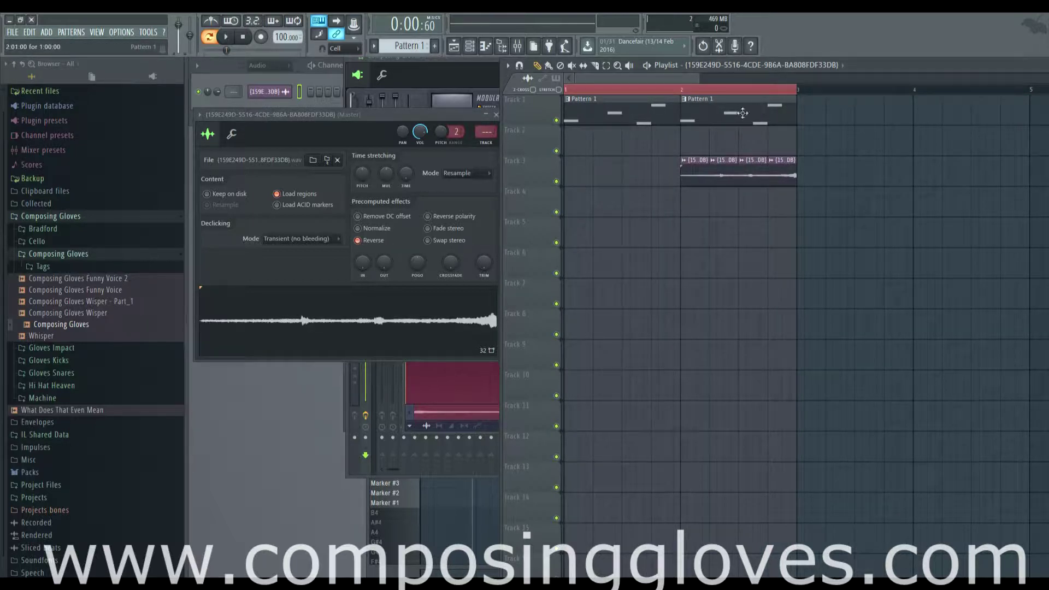
pyautogui.scroll(-2, 623, 130)
pyautogui.moveTo(598, 117); pyautogui.dragTo(770, 114)
# - Clear the playlist time selection and shorten the Pattern 1 clip at bar 2 to three beats
pyautogui.click(684, 90)
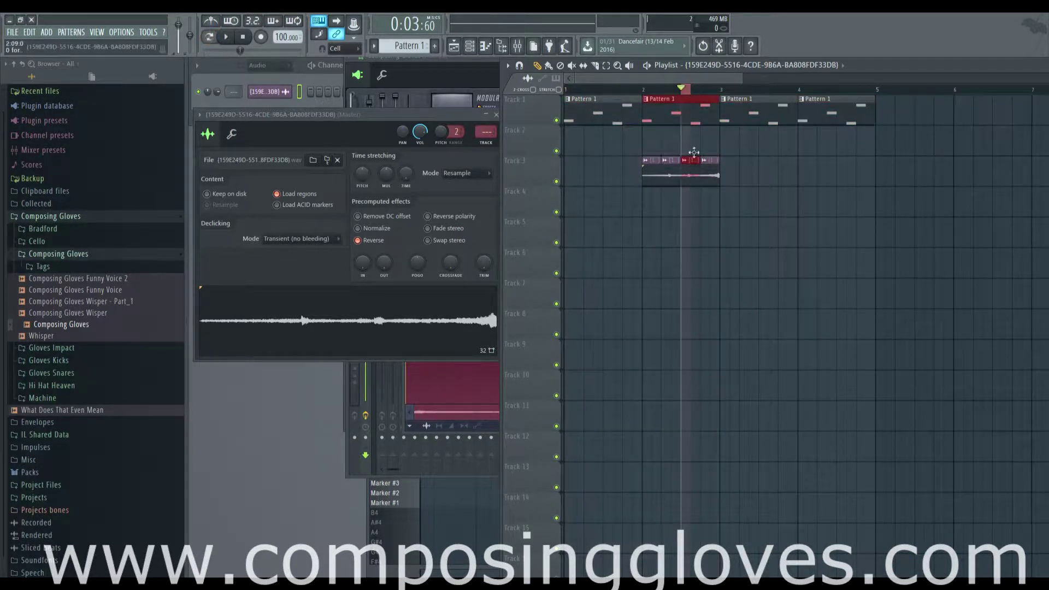
pyautogui.moveTo(689, 99)
pyautogui.mouseDown()
pyautogui.moveTo(681, 96)
pyautogui.moveTo(694, 95)
pyautogui.mouseUp()
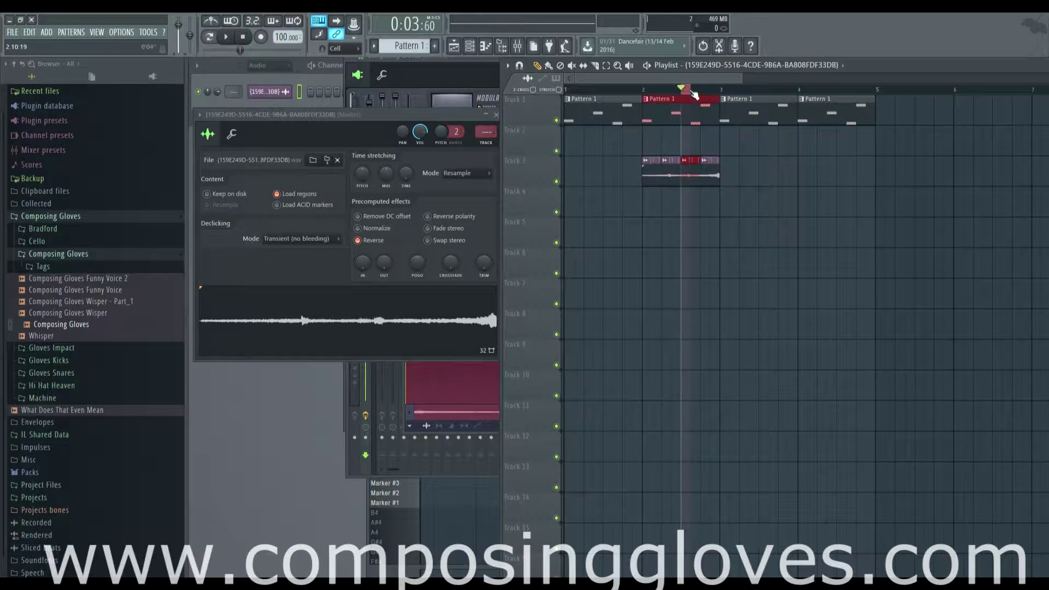
pyautogui.click(690, 94)
pyautogui.moveTo(711, 173)
pyautogui.mouseDown()
pyautogui.moveTo(847, 172)
pyautogui.moveTo(692, 169)
pyautogui.moveTo(714, 161)
pyautogui.mouseUp()
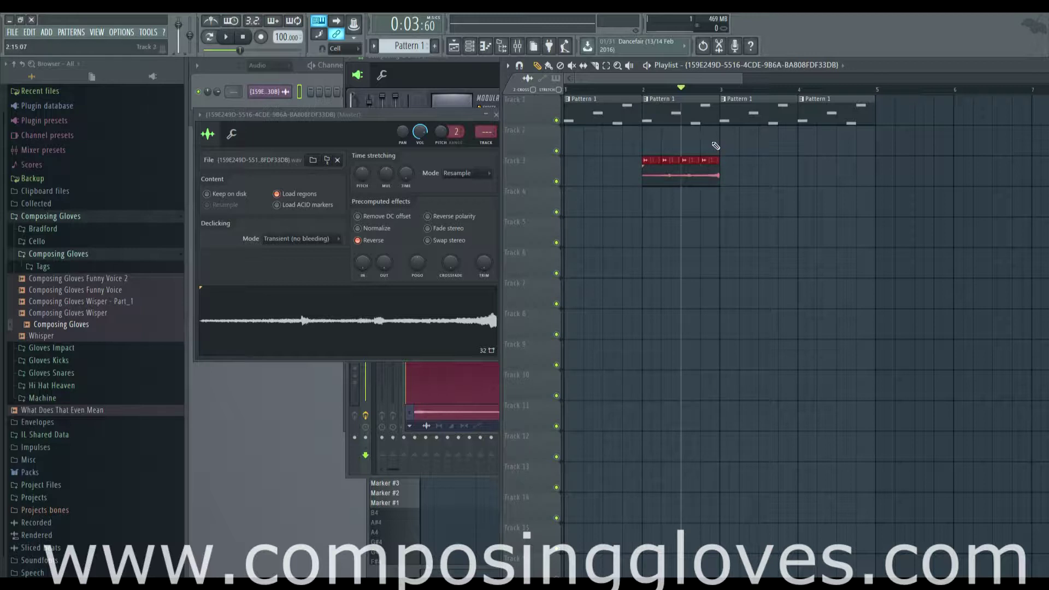
pyautogui.moveTo(715, 118); pyautogui.dragTo(699, 119)
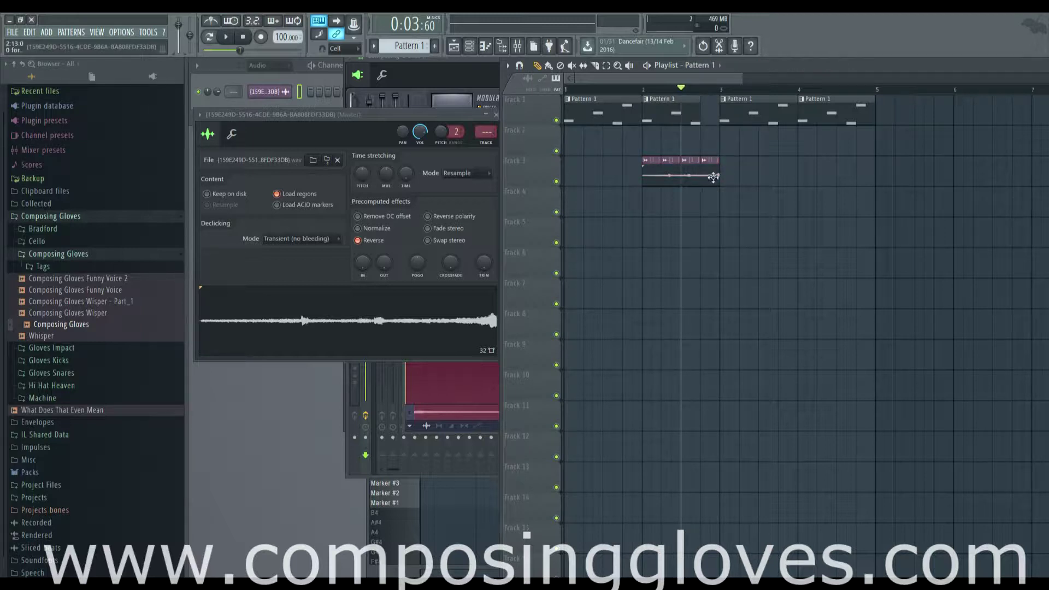
# - Move three of the reversed slices to beat 3 of bar 3, and cut that single beat out of the Pattern 1 clip above
pyautogui.moveTo(635, 157); pyautogui.dragTo(802, 173)
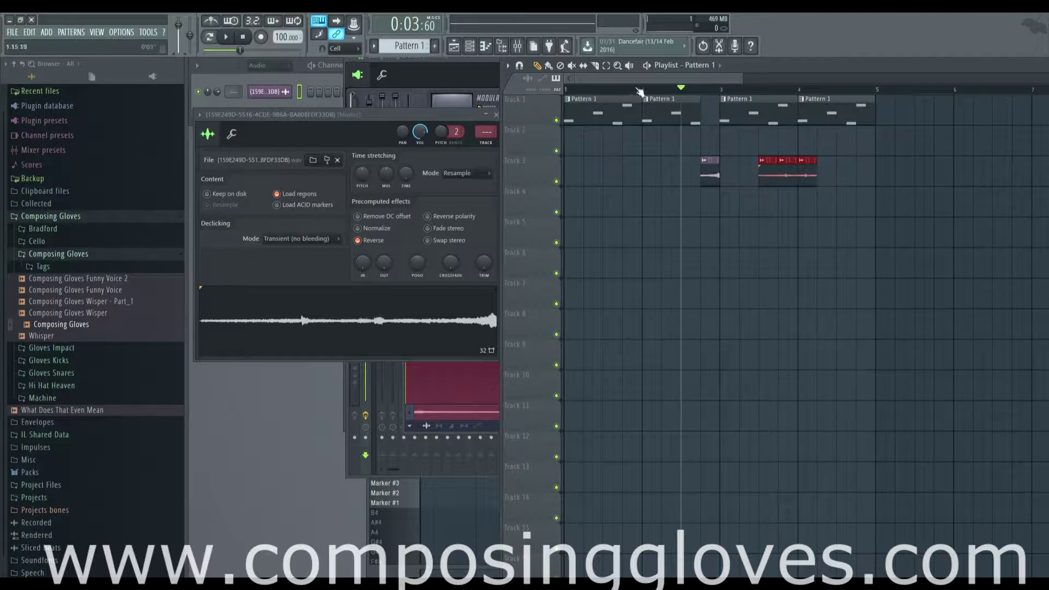
pyautogui.click(763, 115)
pyautogui.moveTo(764, 131); pyautogui.dragTo(782, 131)
pyautogui.click(538, 66)
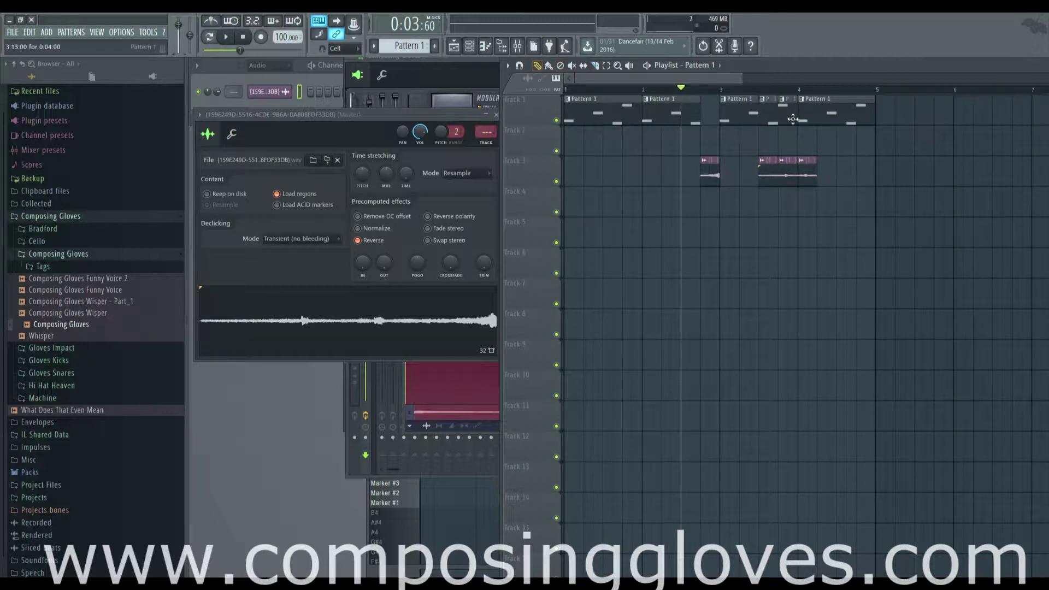
pyautogui.rightClick(775, 115)
# - Move the last two reversed slices to beats 3 and 4 of bar 4, and shorten the Pattern 1 clip there to two beats
pyautogui.moveTo(791, 180); pyautogui.dragTo(849, 174)
pyautogui.moveTo(872, 109); pyautogui.dragTo(841, 113)
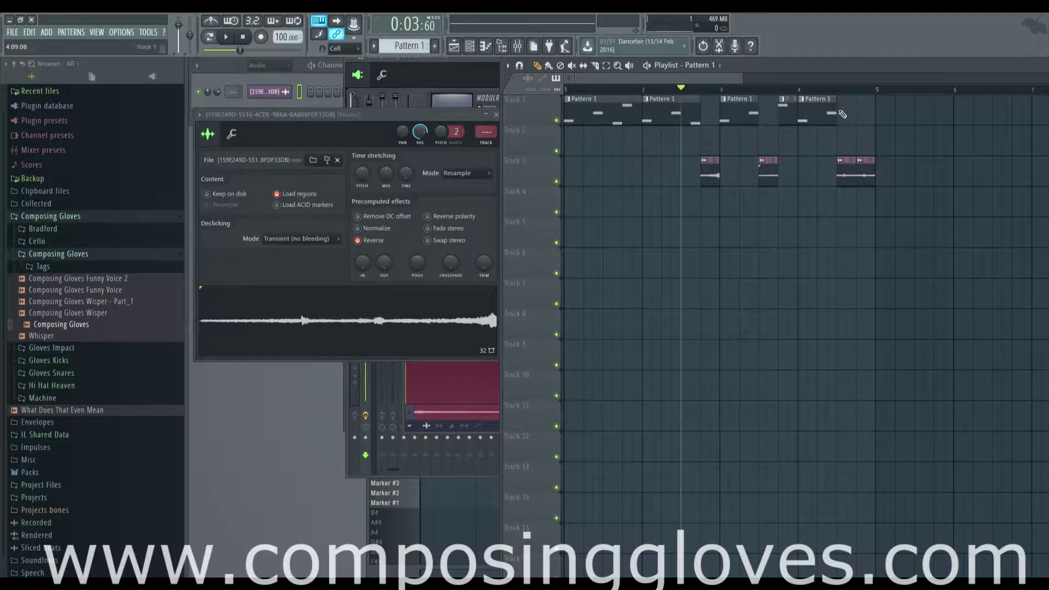
# - Play the four-bar arrangement from the start to check how the reversed slices sound
pyautogui.scroll(-2, 699, 175)
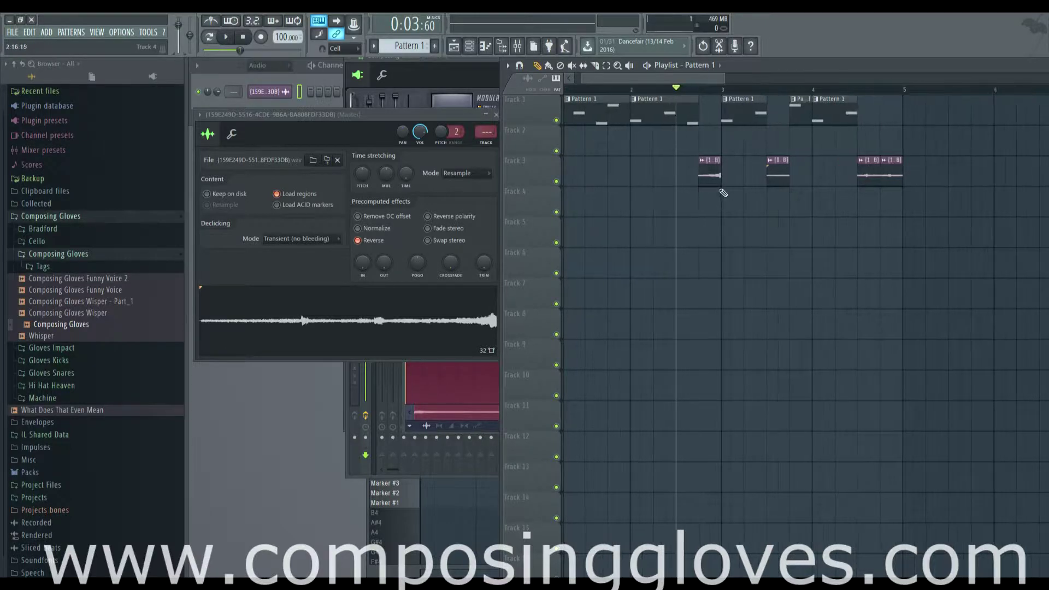
pyautogui.click(590, 89)
pyautogui.press('space')
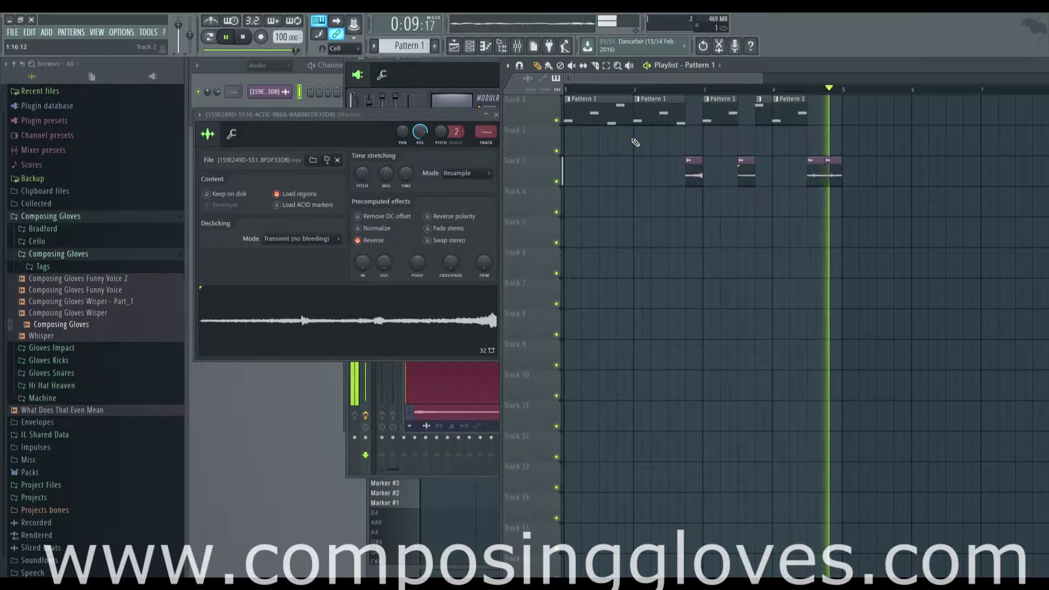
pyautogui.press('space')
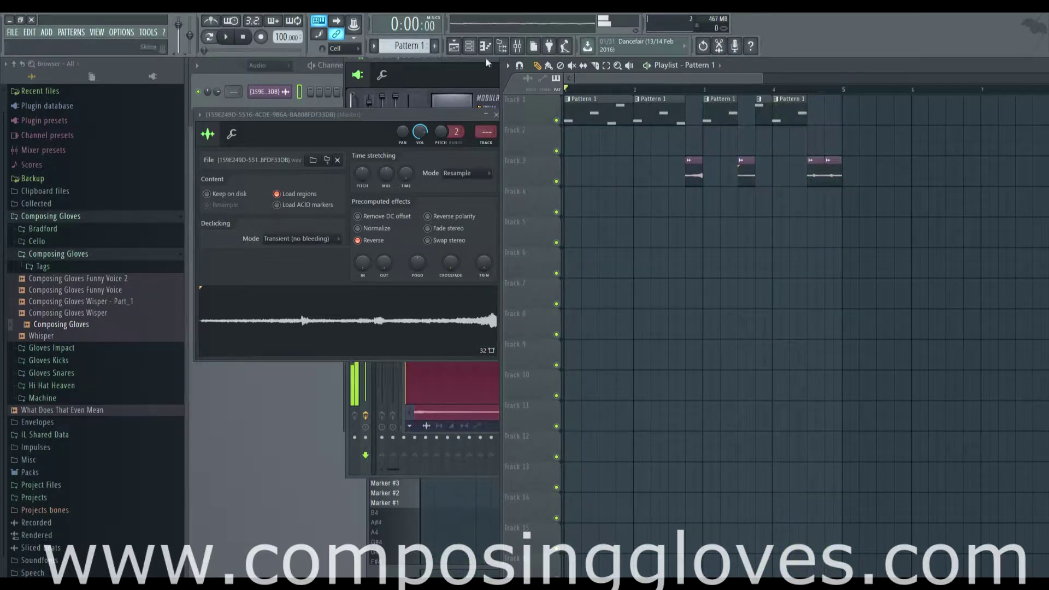
# - Move the reversed slices up into the gaps on Track 1, and duplicate the whole four-bar arrangement to bar 5
pyautogui.click(516, 46)
pyautogui.click(604, 76)
pyautogui.moveTo(664, 156); pyautogui.dragTo(828, 74)
pyautogui.hotkey('ctrl', 'a')
pyautogui.hotkey('ctrl', 'b')
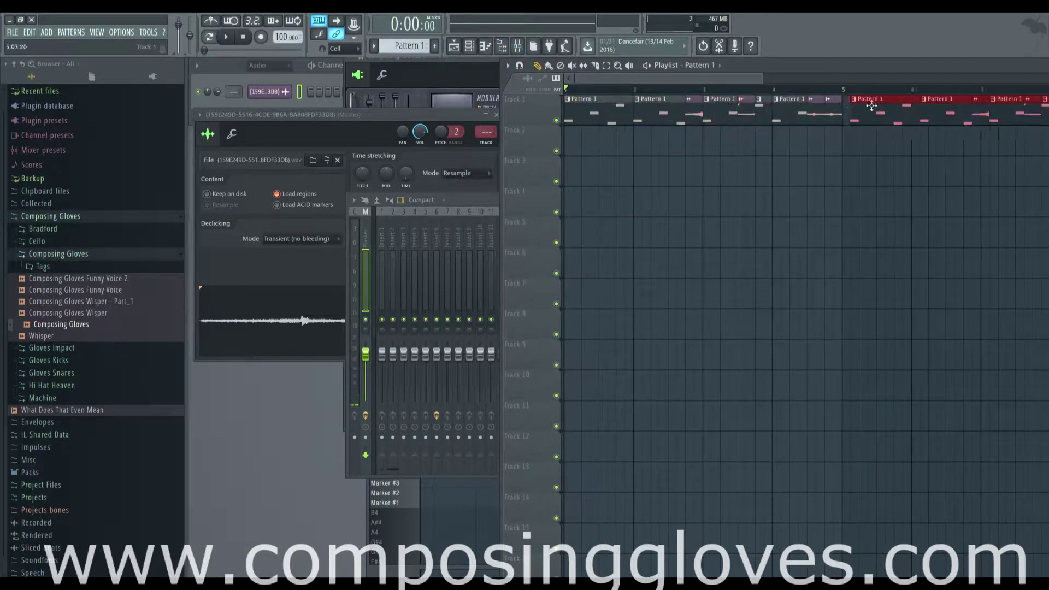
pyautogui.scroll(-2, 791, 109)
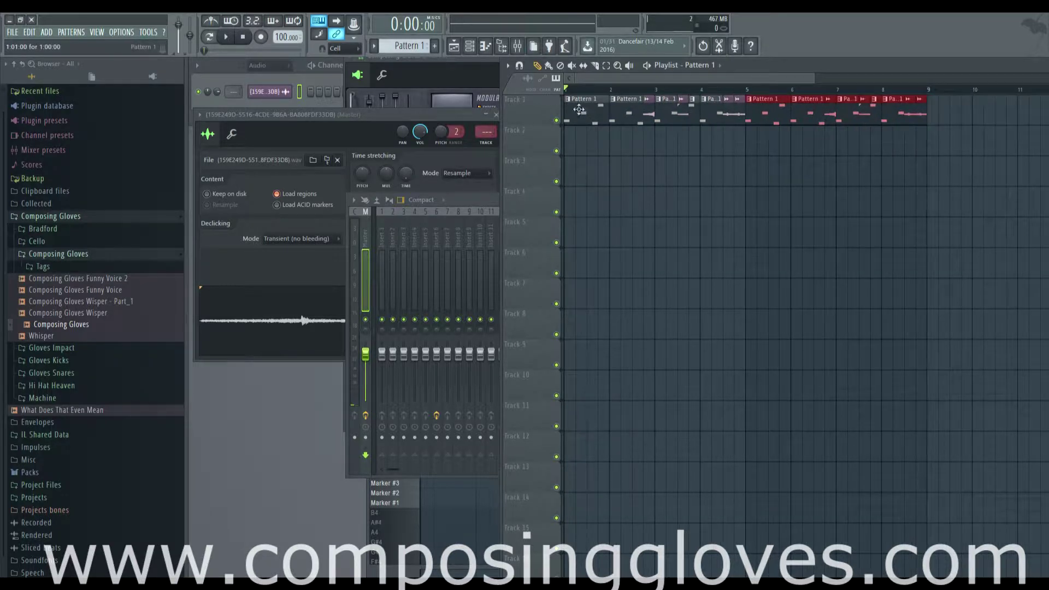
pyautogui.moveTo(580, 112); pyautogui.dragTo(927, 104)
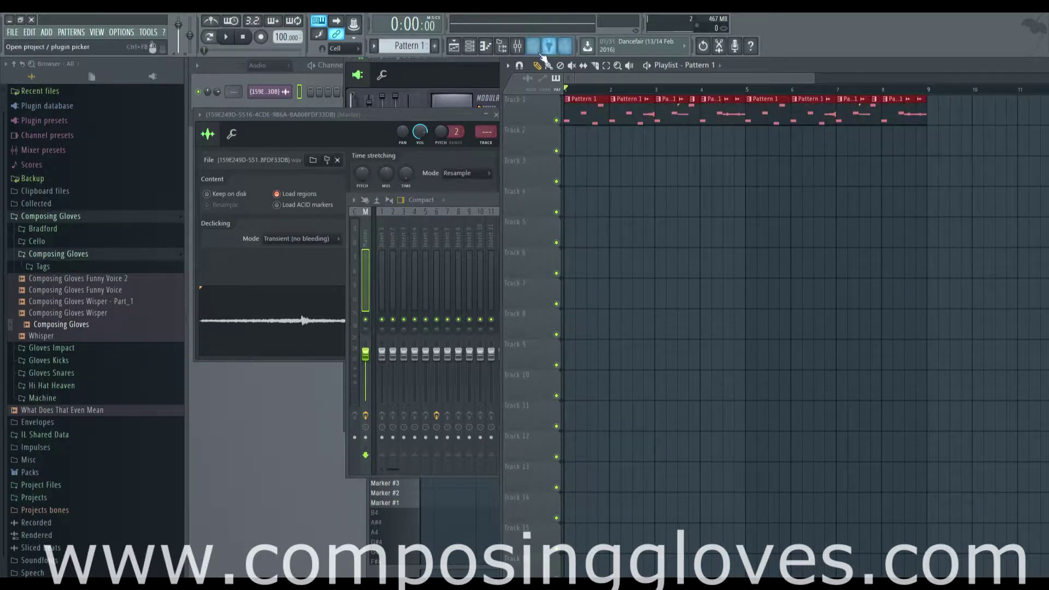
pyautogui.click(517, 46)
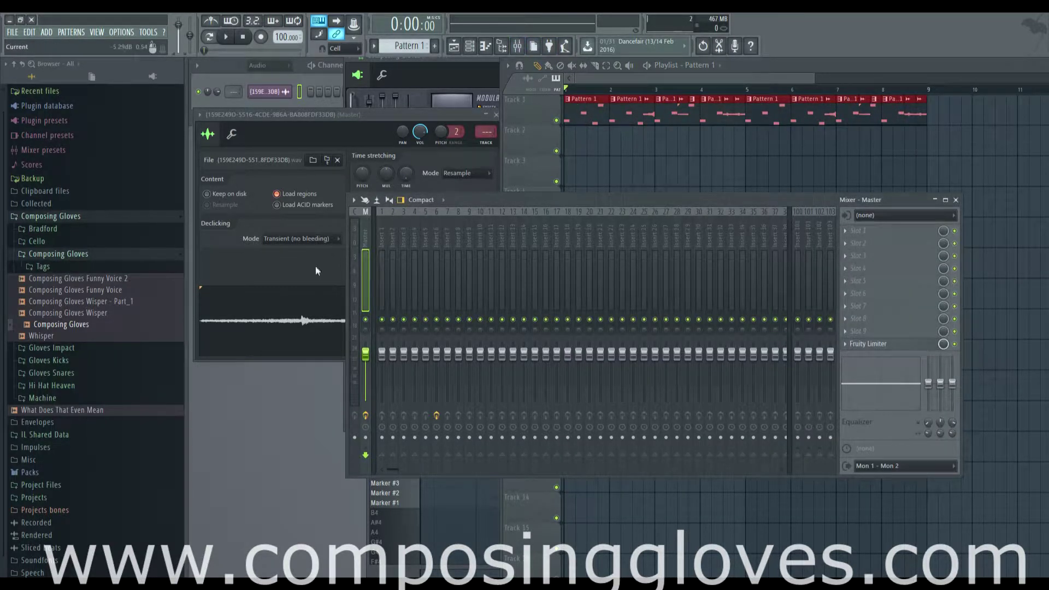
pyautogui.click(575, 106)
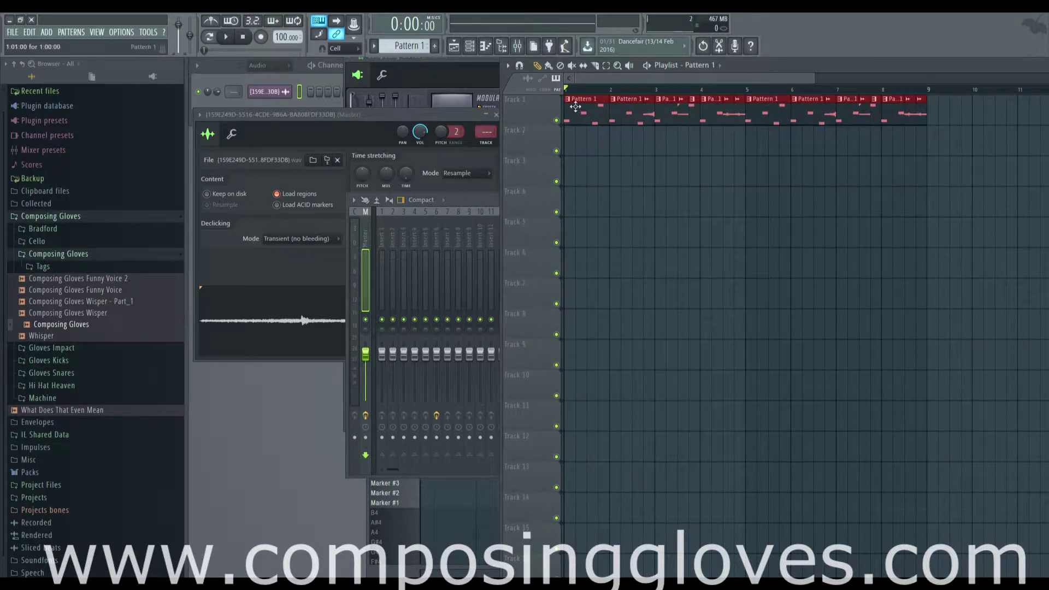
pyautogui.click(680, 124)
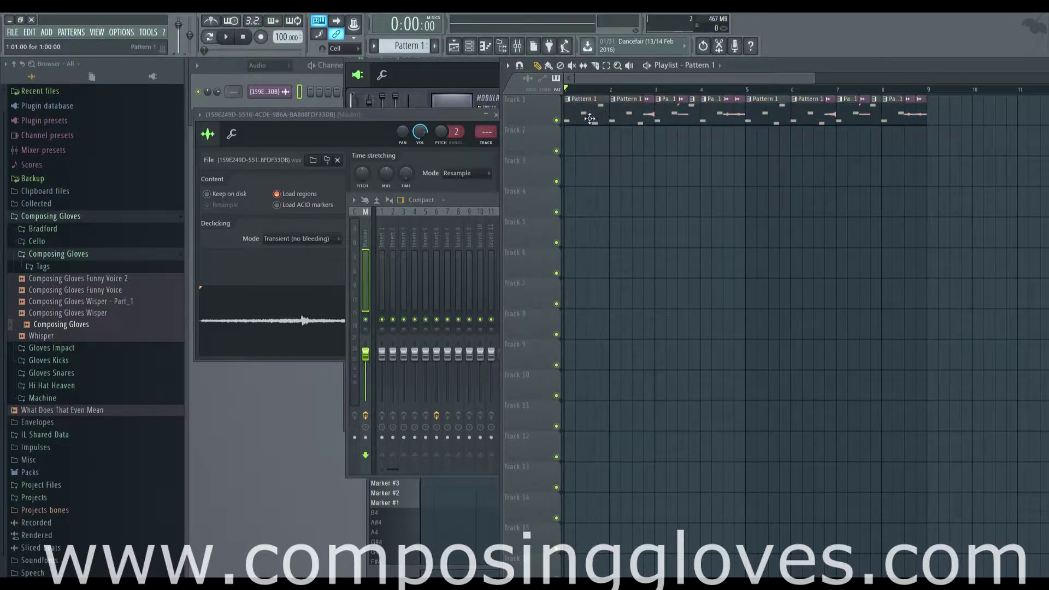
# - Assign the reversed audio clip's channel to mixer track 5, and show the Unsorted channel group in the channel rack
pyautogui.doubleClick(646, 111)
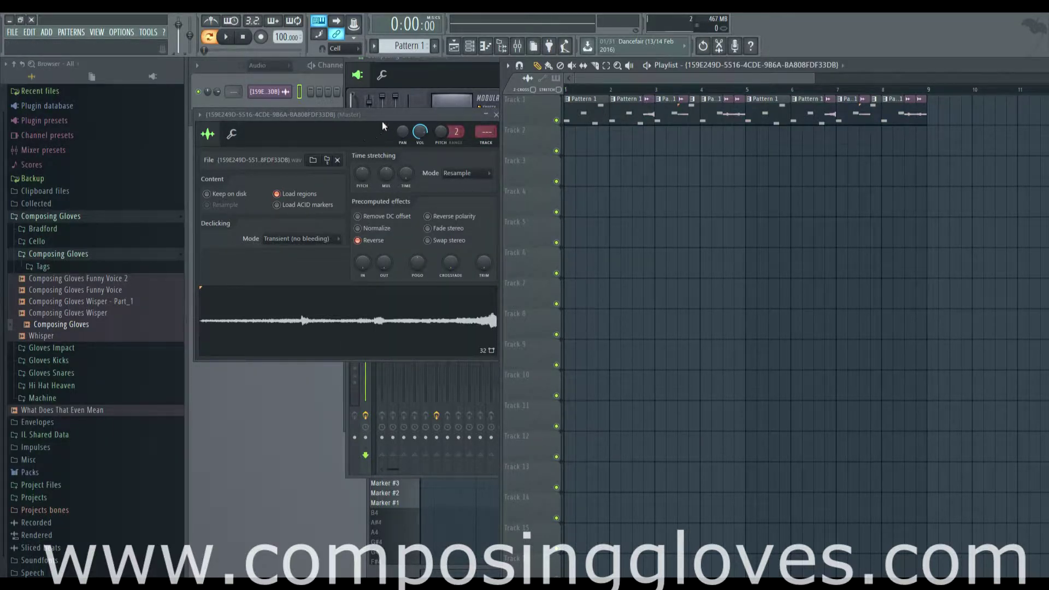
pyautogui.hotkey('ctrl', 'l')
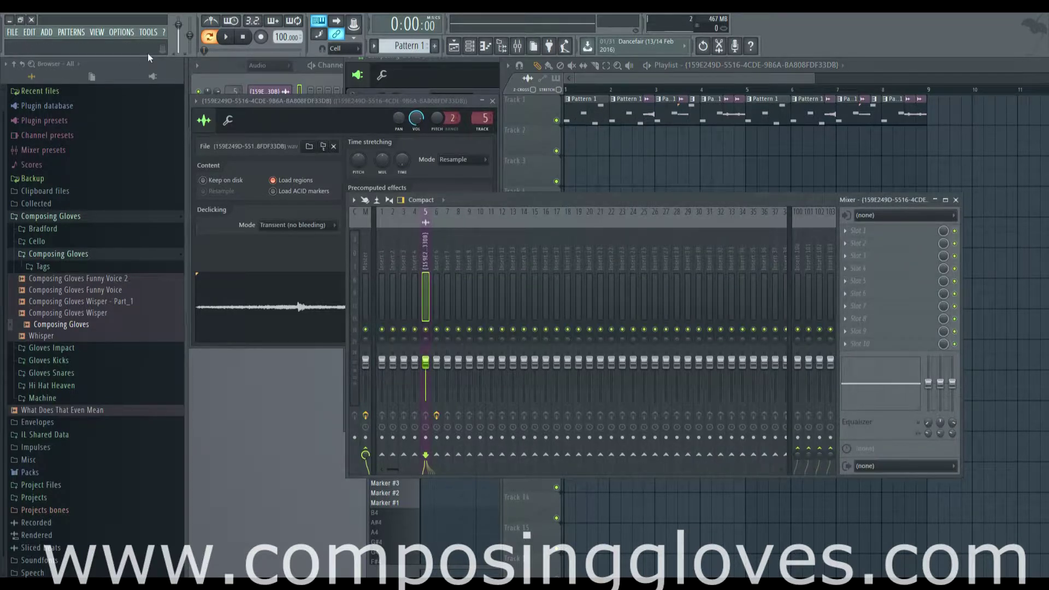
pyautogui.click(283, 77)
pyautogui.click(274, 71)
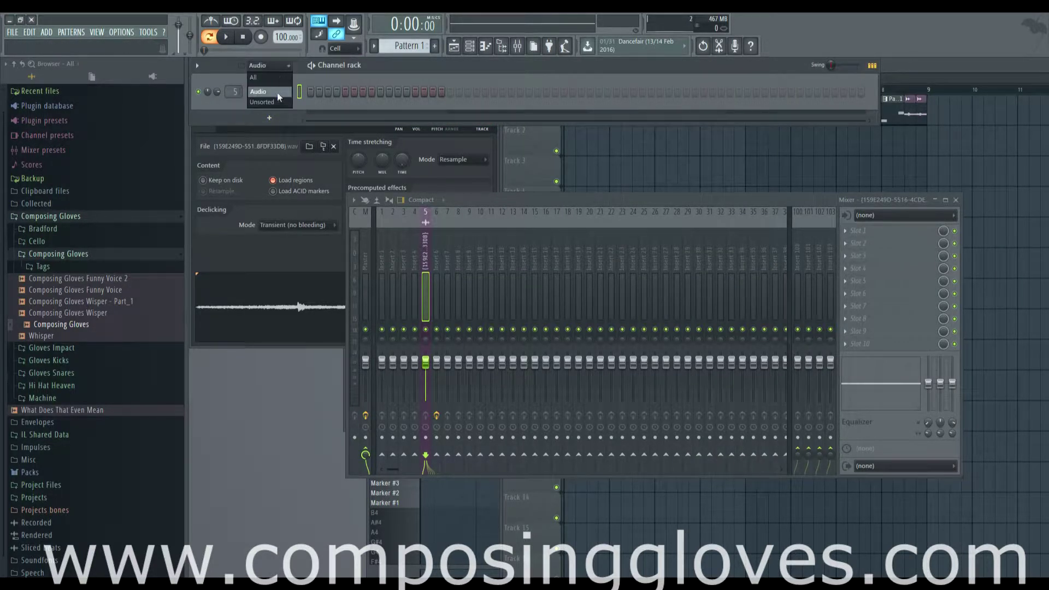
pyautogui.click(277, 100)
pyautogui.scroll(1, 235, 157)
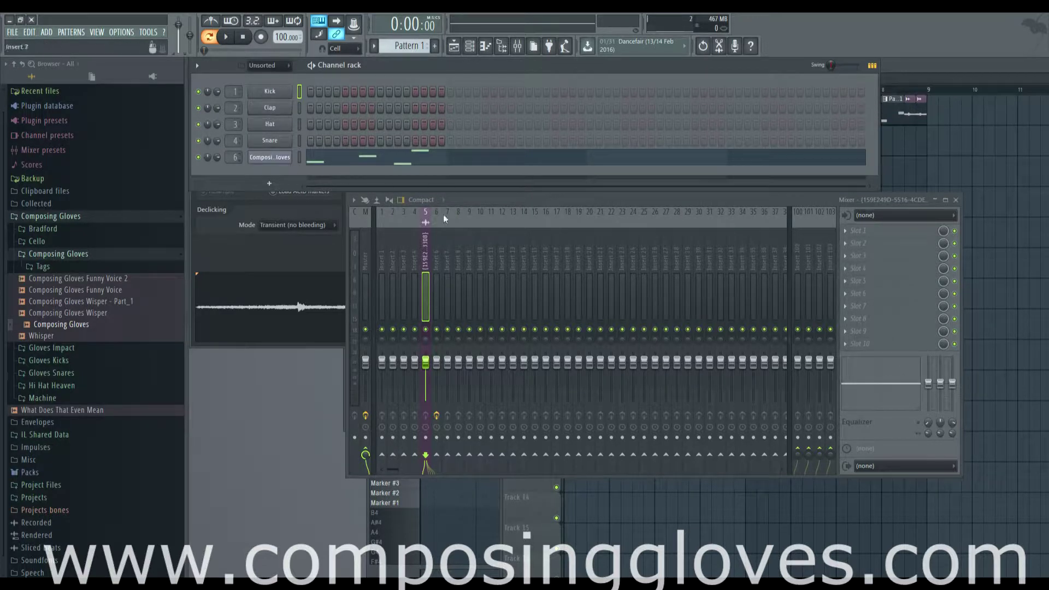
# - Rename mixer insert 6 as Slicex
pyautogui.rightClick(437, 251)
pyautogui.click(489, 233)
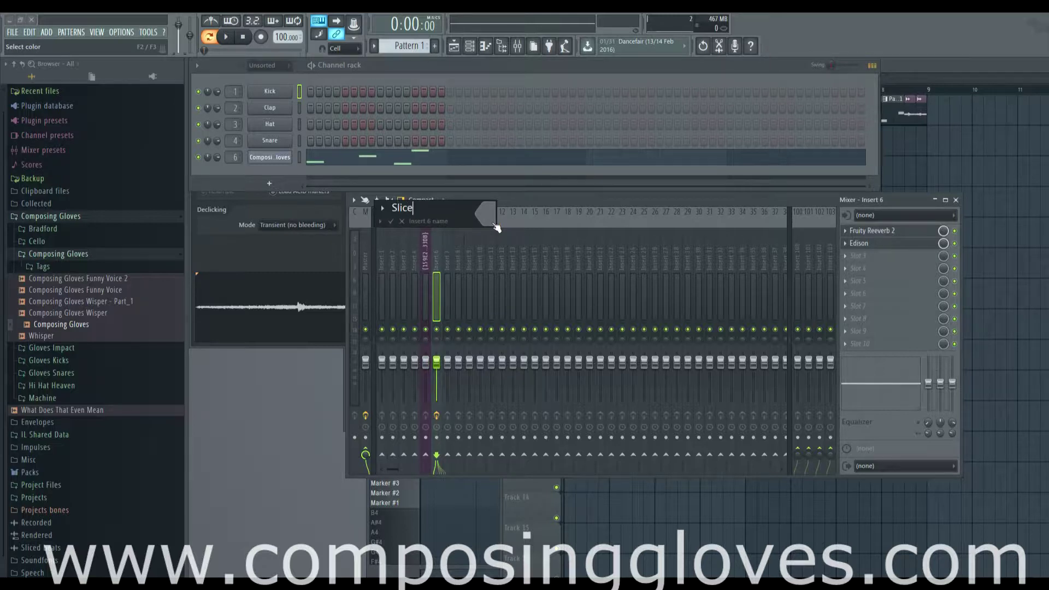
pyautogui.press('Return')
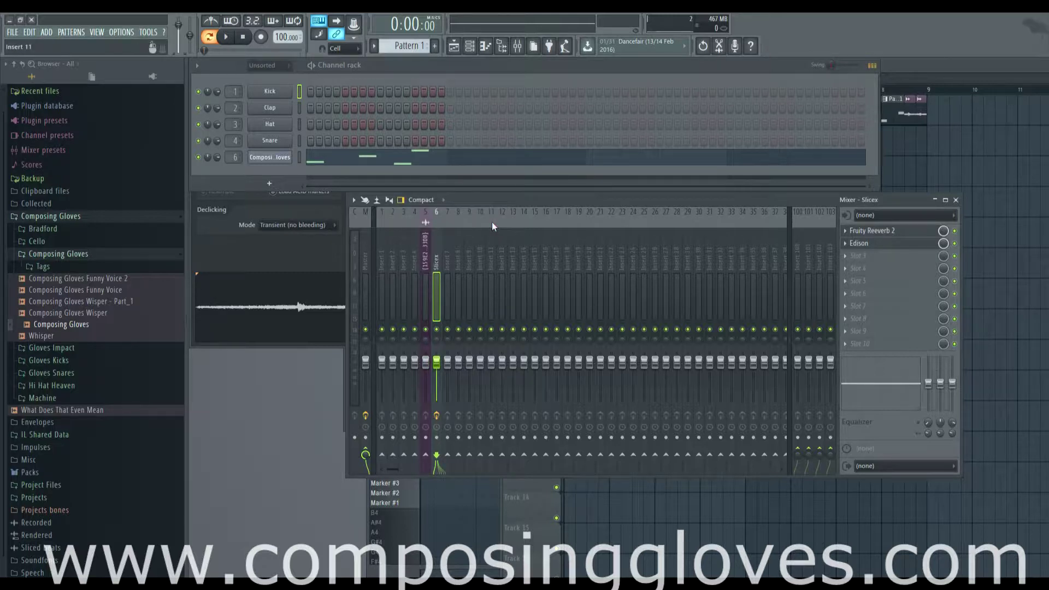
# - Route the audio clip's mixer track 5 and the Slicex track to insert 7 only
pyautogui.click(424, 253)
pyautogui.rightClick(449, 456)
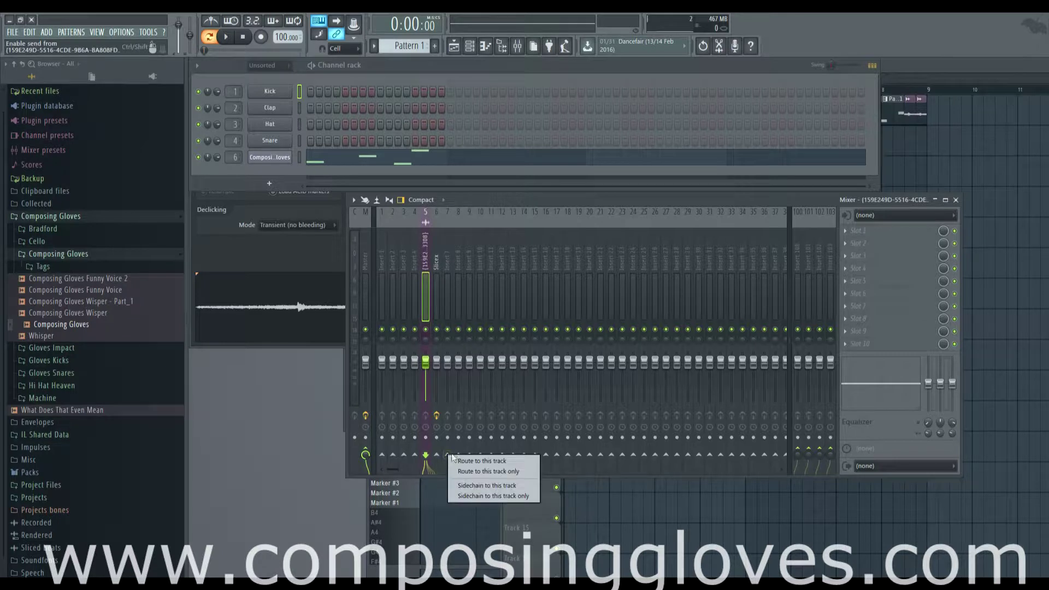
pyautogui.click(505, 470)
pyautogui.click(438, 261)
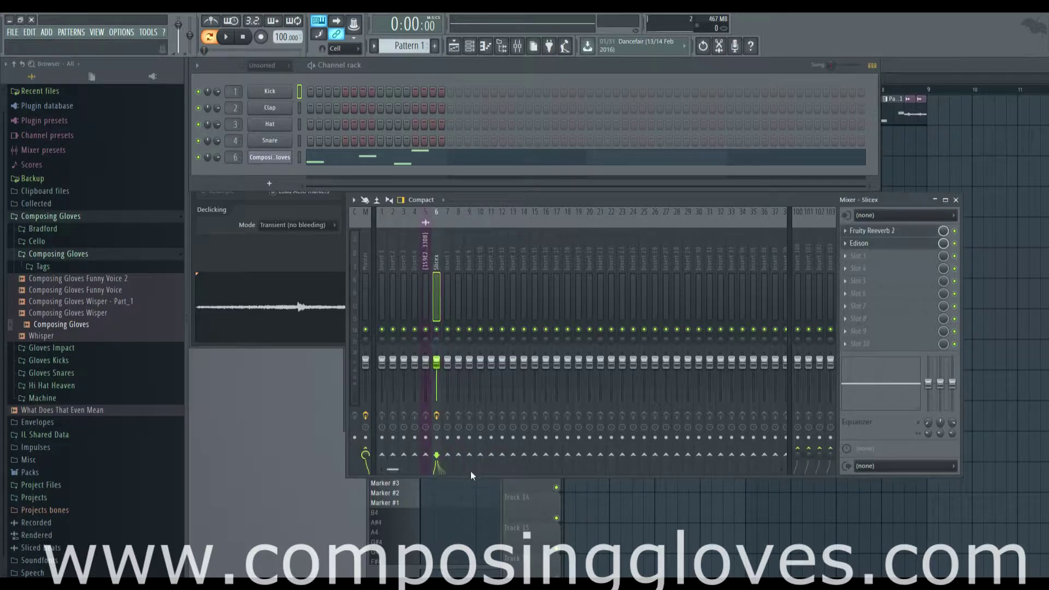
pyautogui.rightClick(447, 455)
pyautogui.click(507, 477)
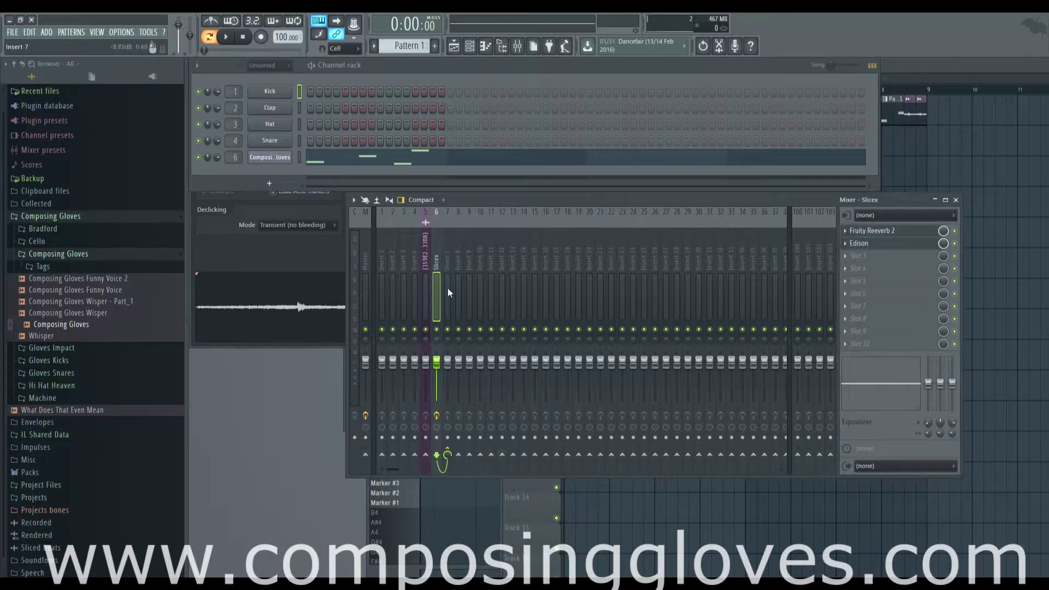
# - Rename mixer insert 7 as Vocal Bus and load Fruity Reeverb 2 in its first effect slot
pyautogui.rightClick(450, 261)
pyautogui.click(516, 229)
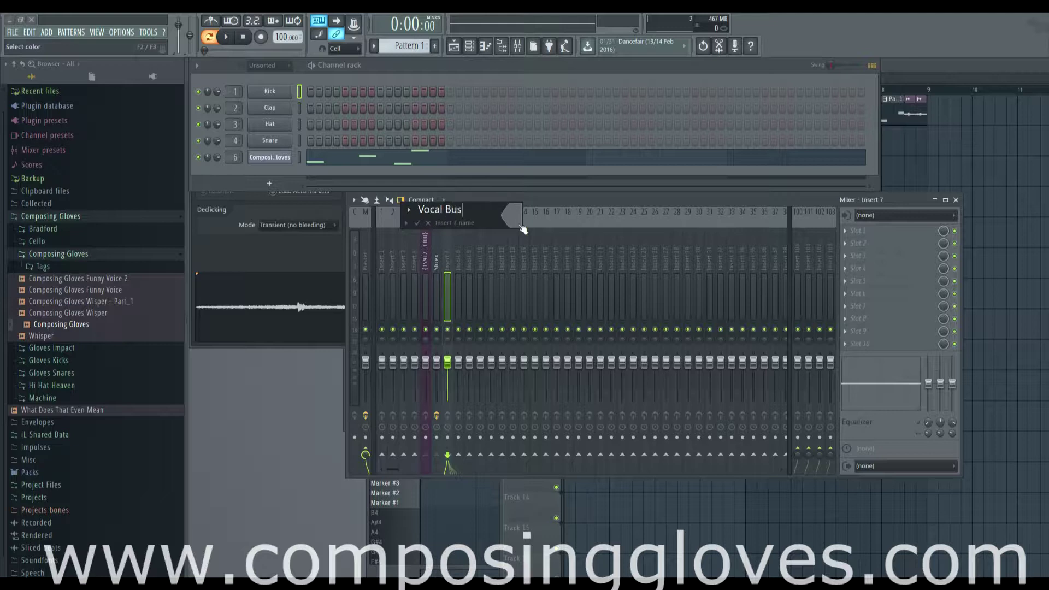
pyautogui.write('Vocal Bus')
pyautogui.press('Return')
pyautogui.click(846, 231)
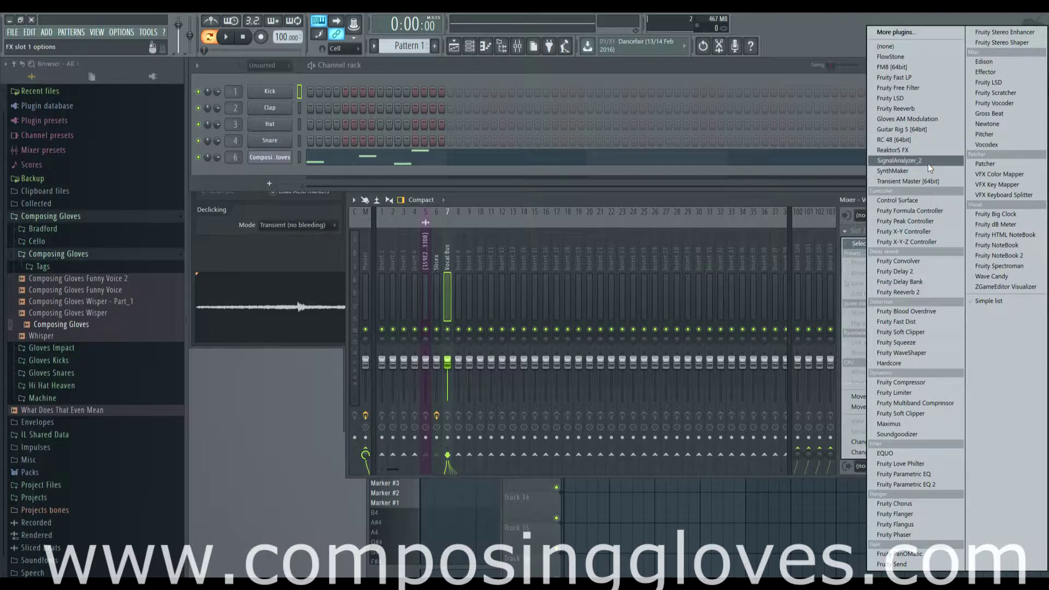
pyautogui.click(934, 292)
# - Create an automation clip over the arrangement for Reeverb 2's dry level, rising from low to high, and shorten it to bars 1 to 4
pyautogui.click(905, 66)
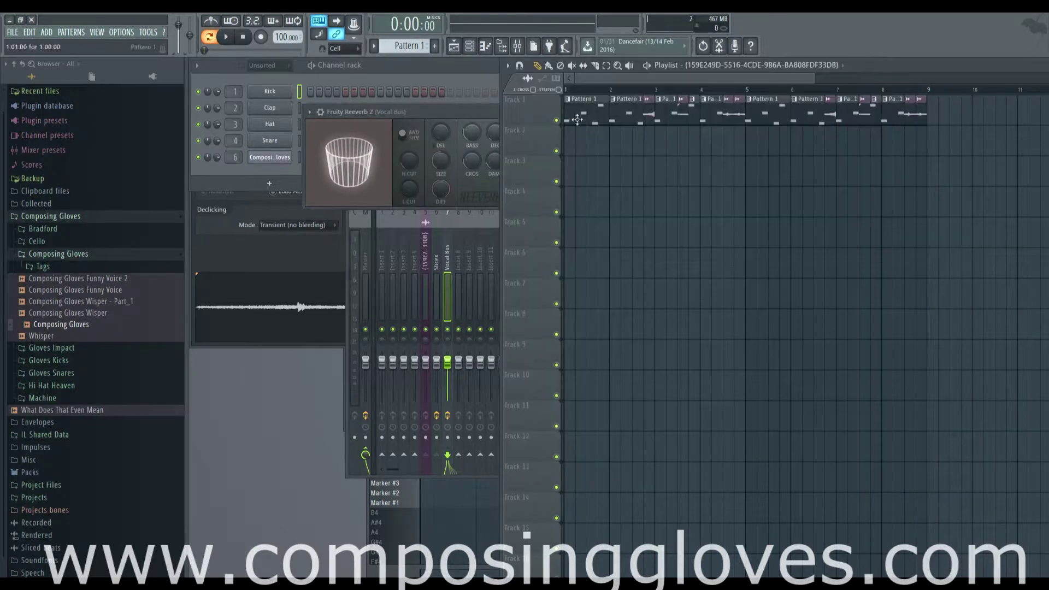
pyautogui.moveTo(568, 90); pyautogui.dragTo(918, 115)
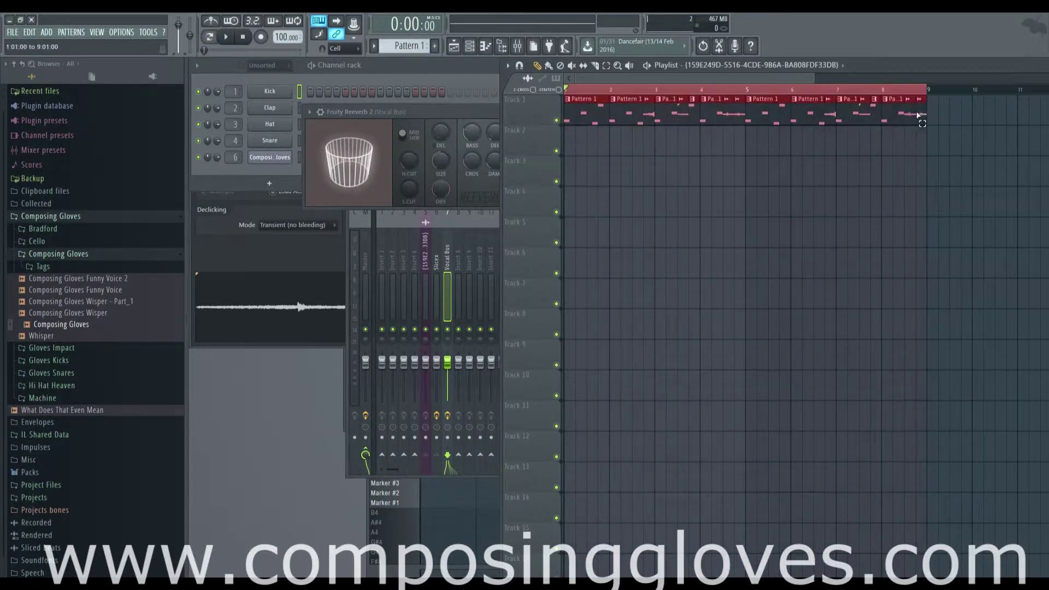
pyautogui.click(460, 113)
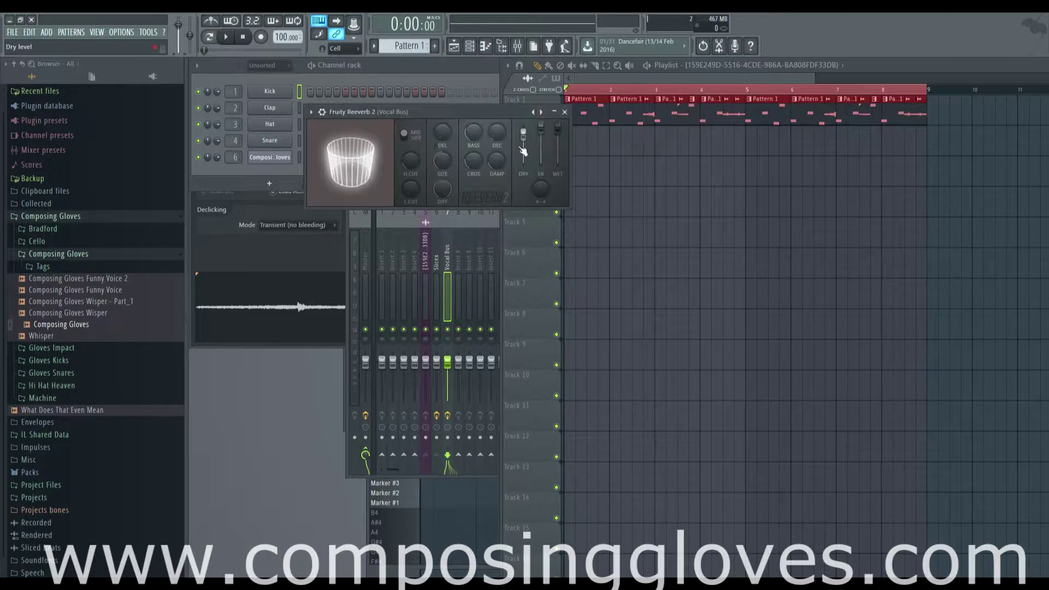
pyautogui.rightClick(526, 126)
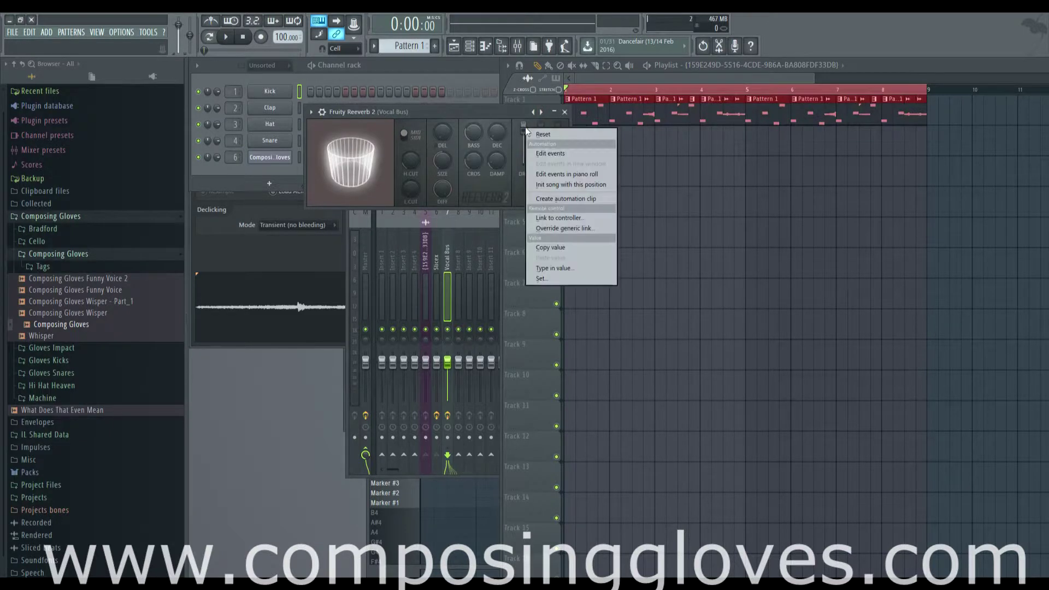
pyautogui.click(573, 202)
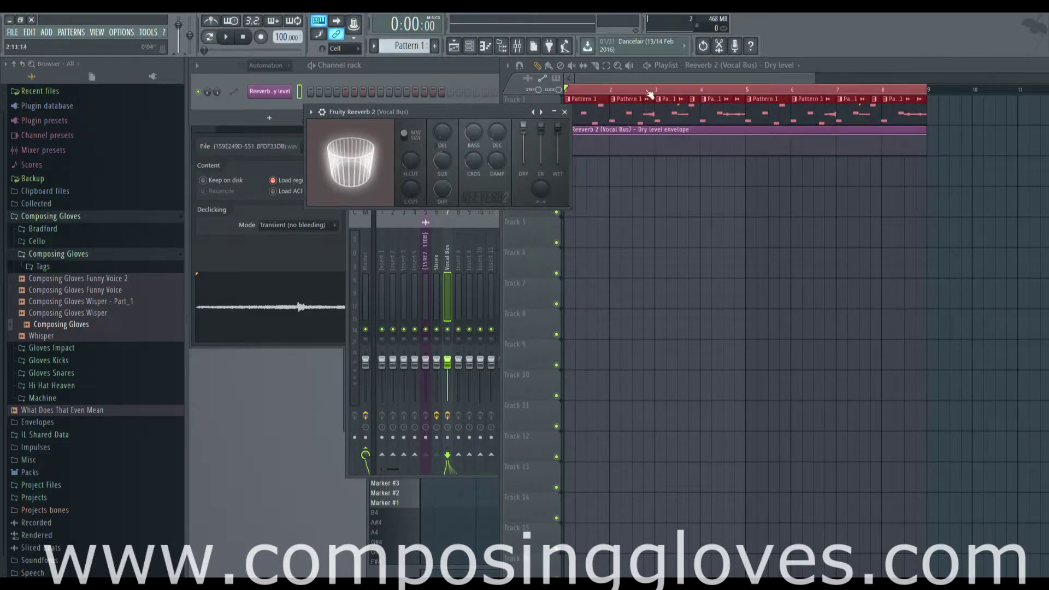
pyautogui.click(633, 81)
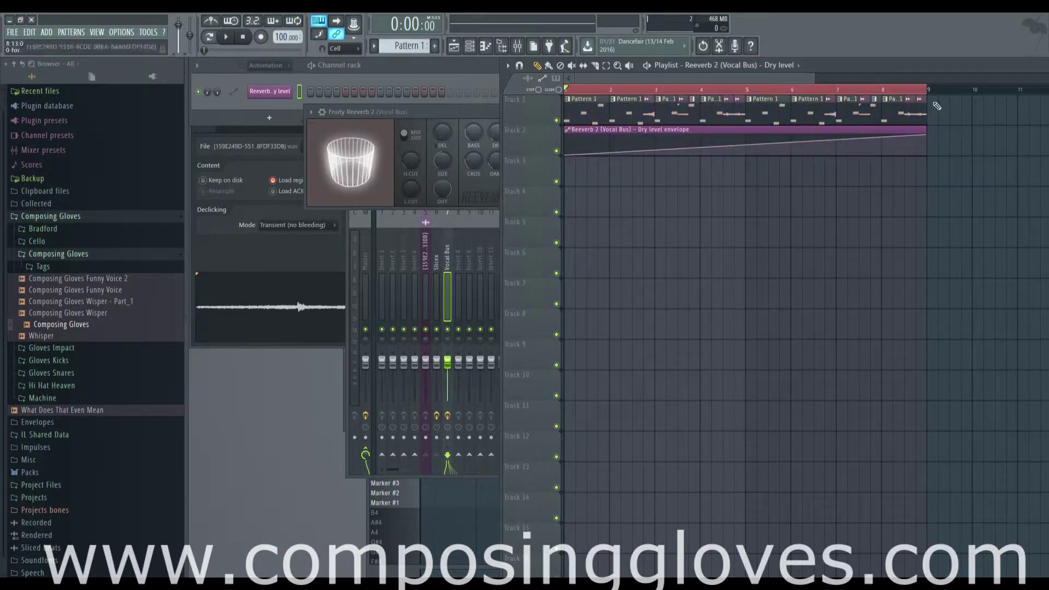
pyautogui.moveTo(924, 134); pyautogui.dragTo(745, 131)
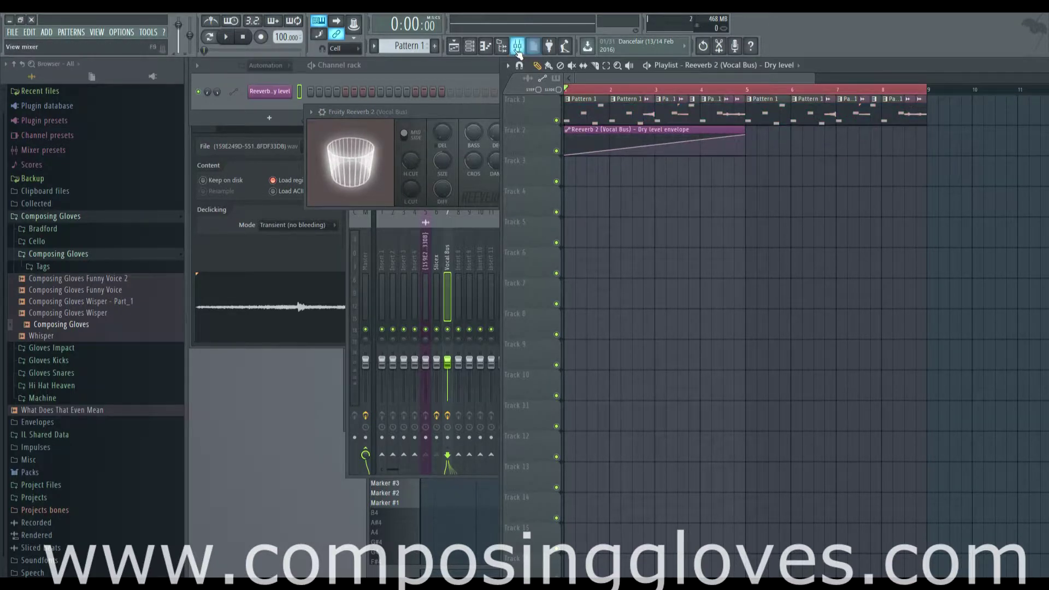
# - Automate Reeverb 2's mix level over bars 1 to 4, with a steep fall in bar 4, and play the arrangement
pyautogui.click(516, 46)
pyautogui.rightClick(942, 232)
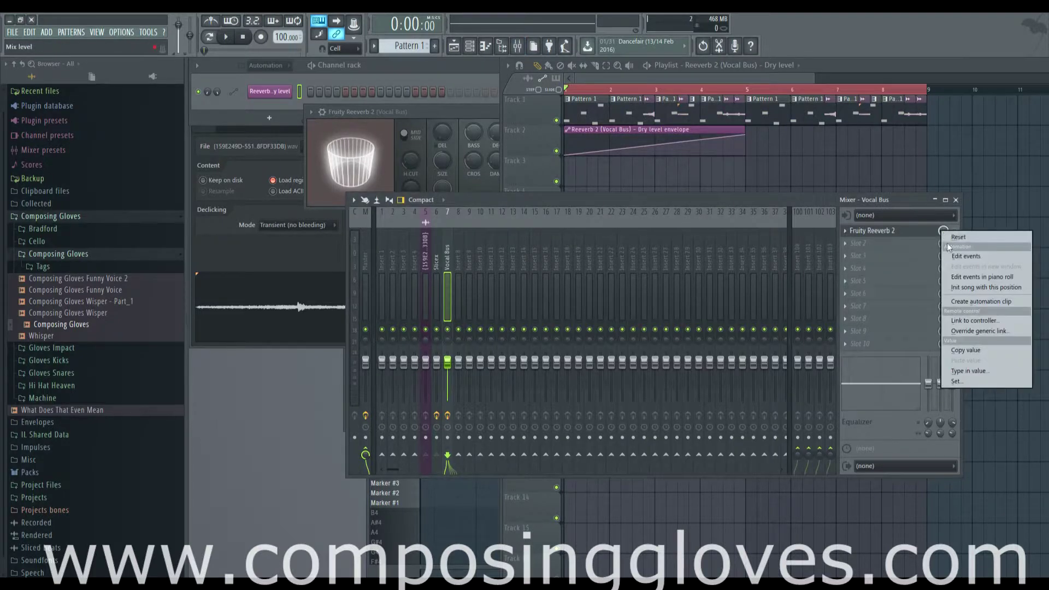
pyautogui.click(913, 239)
pyautogui.rightClick(947, 227)
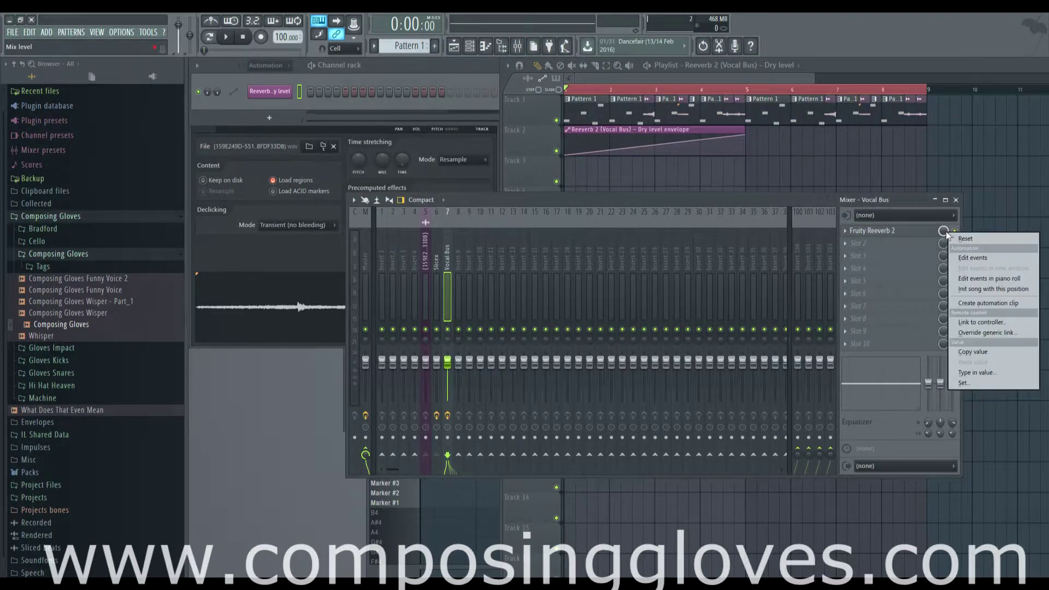
pyautogui.click(975, 301)
pyautogui.click(641, 77)
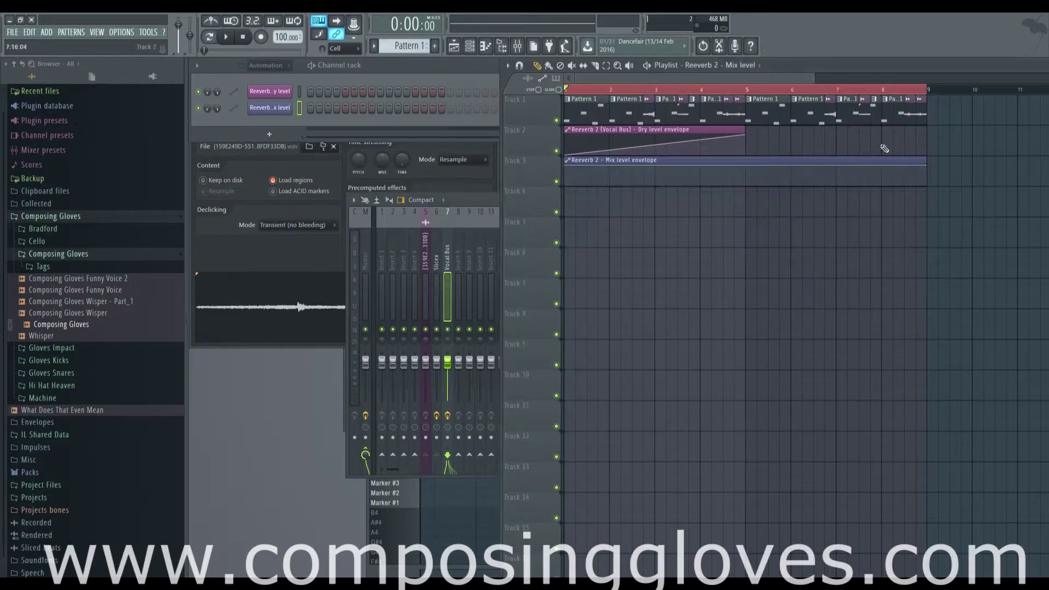
pyautogui.moveTo(925, 159); pyautogui.dragTo(745, 164)
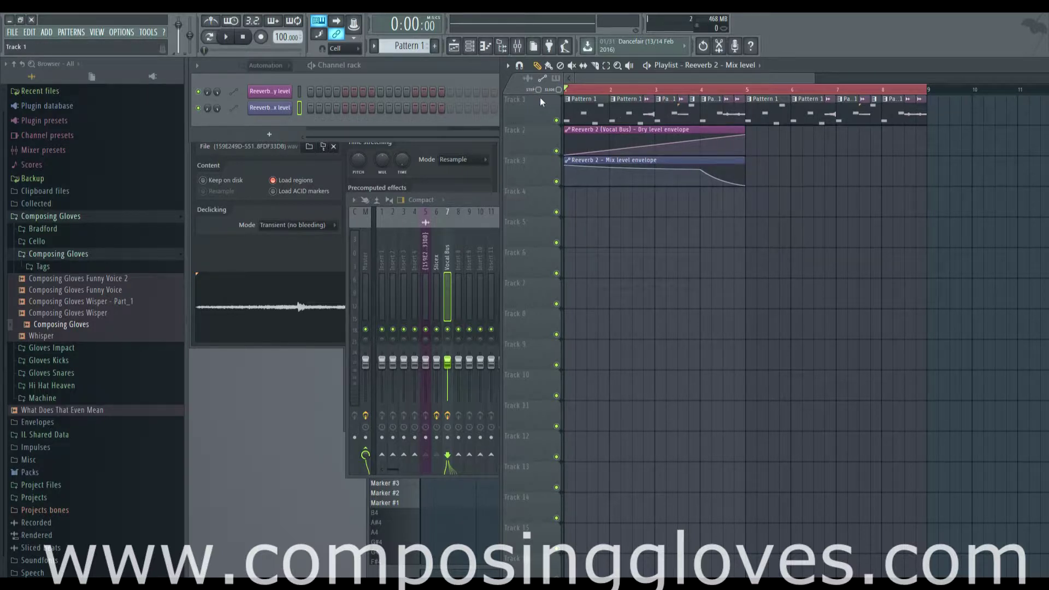
pyautogui.press('space')
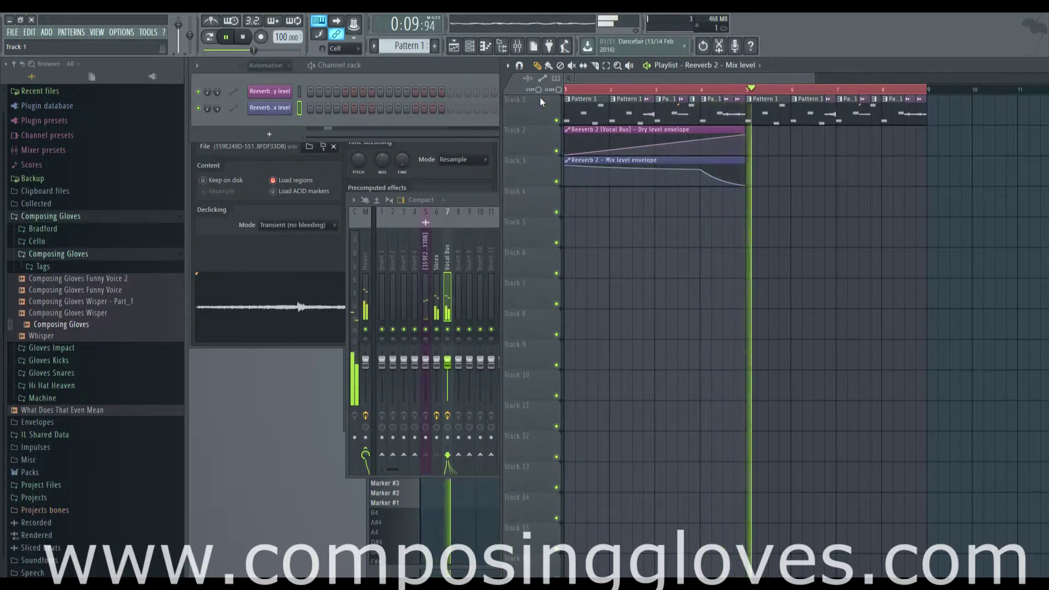
# - Stop playback and load Fruity Fast LP in the Vocal Bus track's second effect slot
pyautogui.press('space')
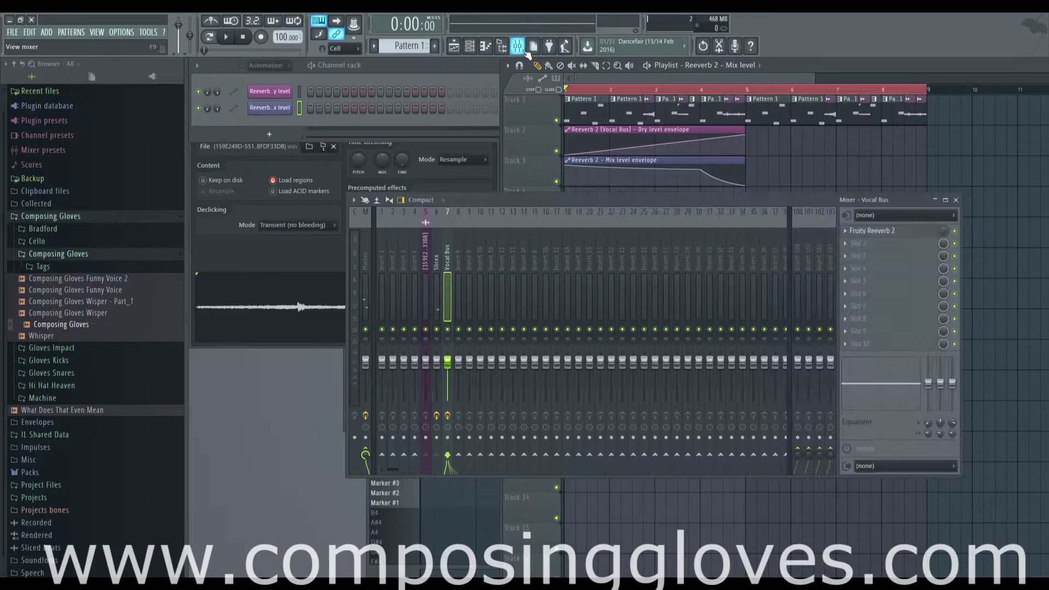
pyautogui.click(857, 243)
pyautogui.moveTo(857, 256)
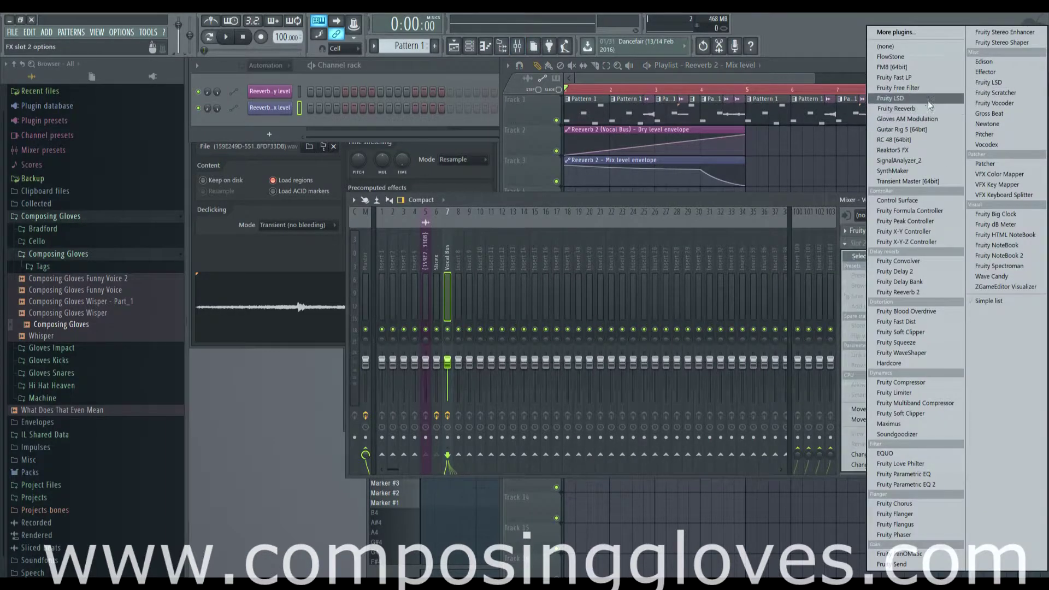
pyautogui.click(921, 80)
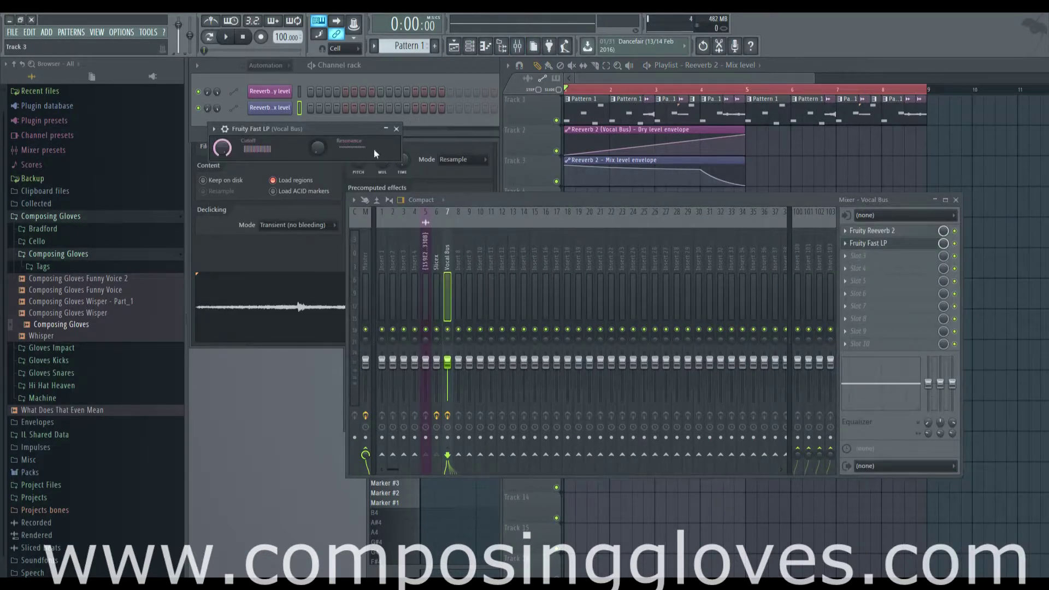
pyautogui.moveTo(311, 130); pyautogui.dragTo(389, 136)
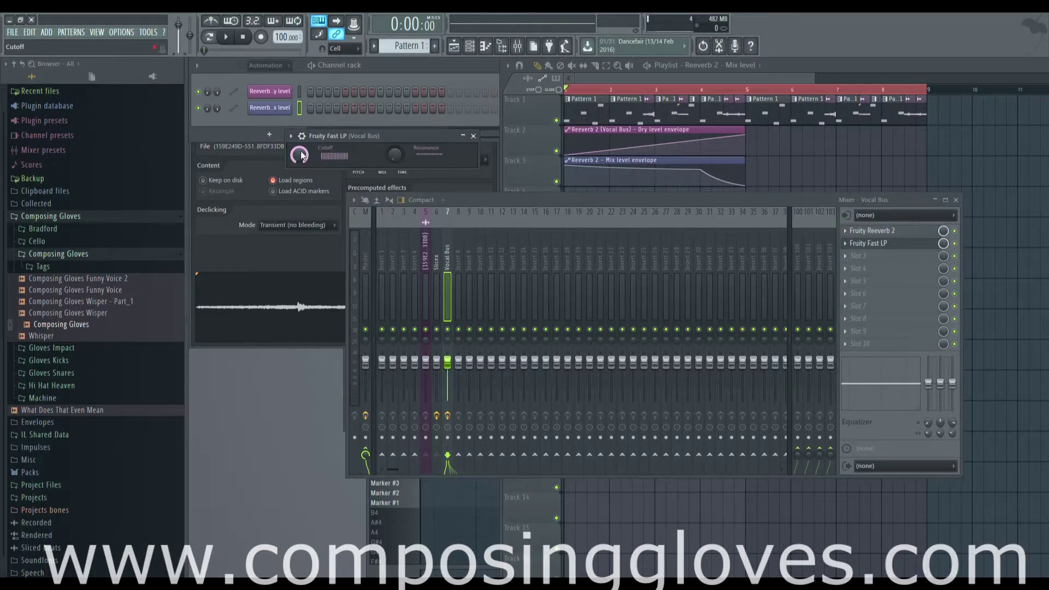
# - Create an automation clip for Fast LP's cutoff, curving from a low start at bar 1 up to a high point at bar 5
pyautogui.rightClick(301, 155)
pyautogui.click(405, 137)
pyautogui.rightClick(302, 159)
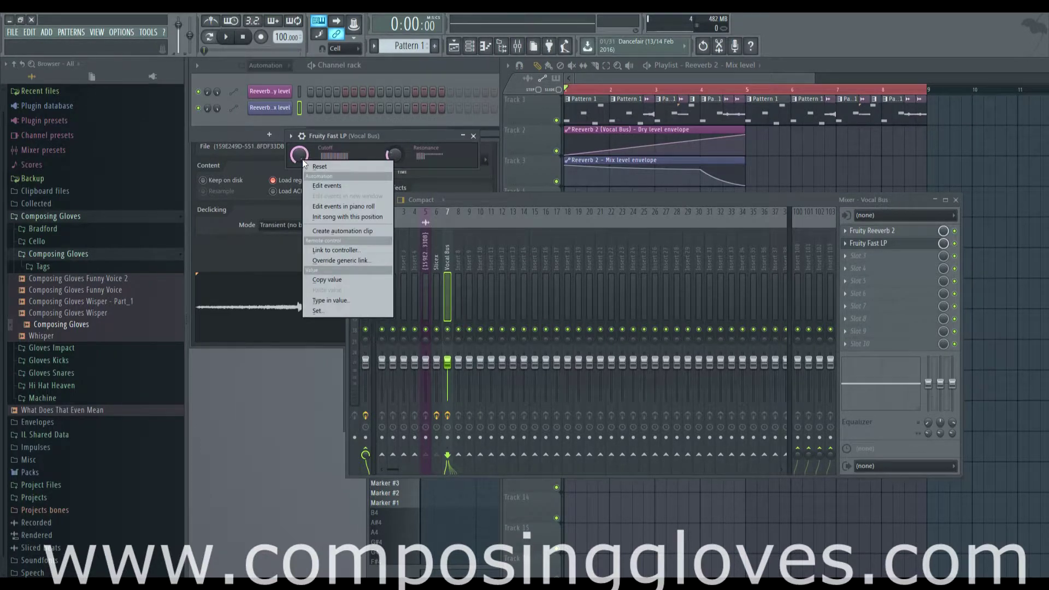
pyautogui.click(372, 233)
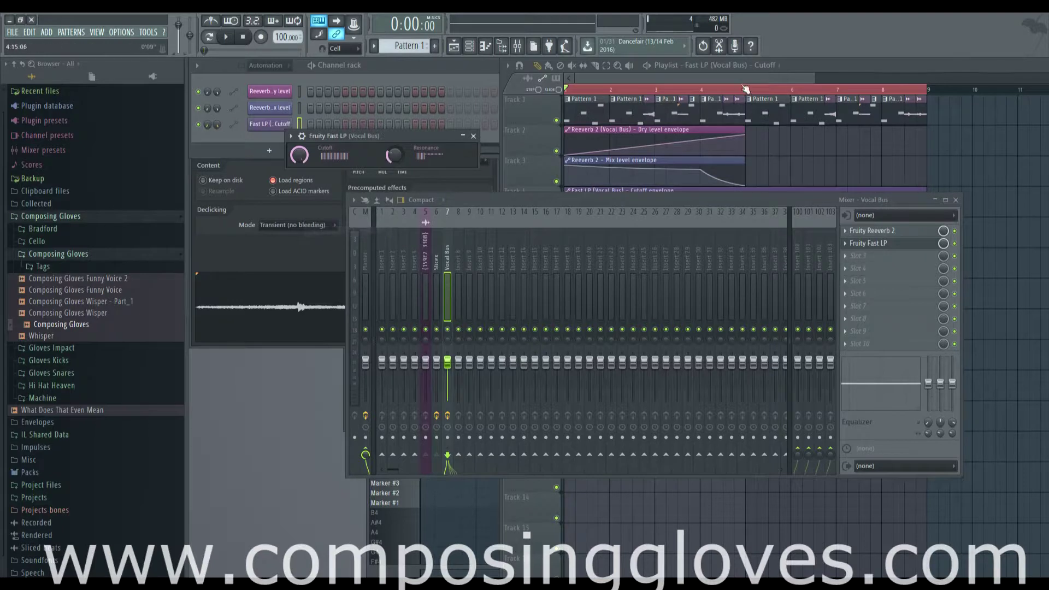
pyautogui.moveTo(564, 203); pyautogui.dragTo(567, 217)
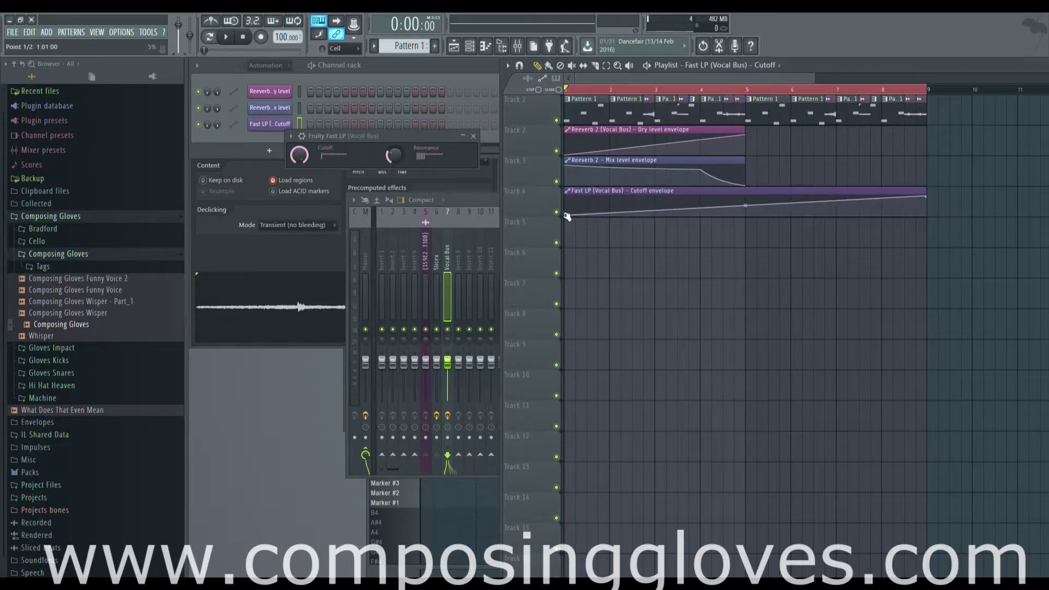
pyautogui.rightClick(743, 201)
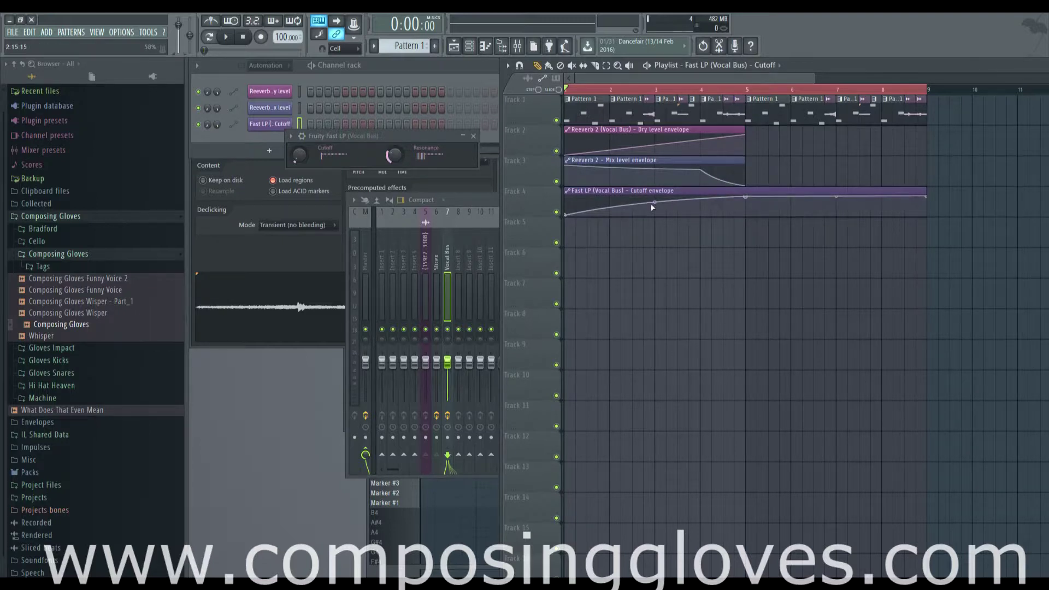
pyautogui.moveTo(654, 202); pyautogui.dragTo(654, 209)
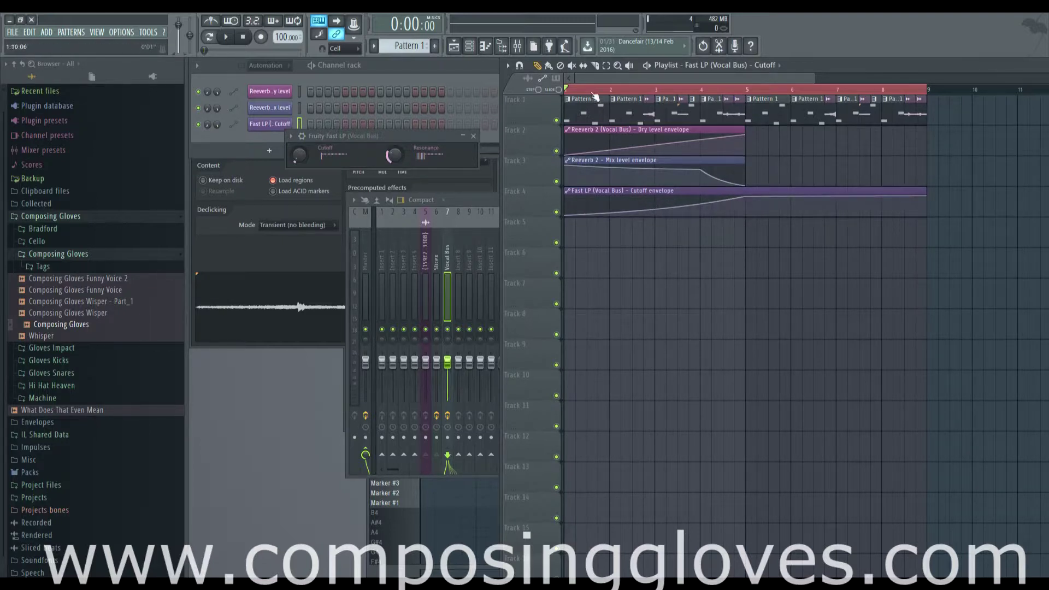
# - During playback, lower the cutoff envelope's bar 5 point, add a low point at about bar 8, clear the time selection and stop
pyautogui.press('space')
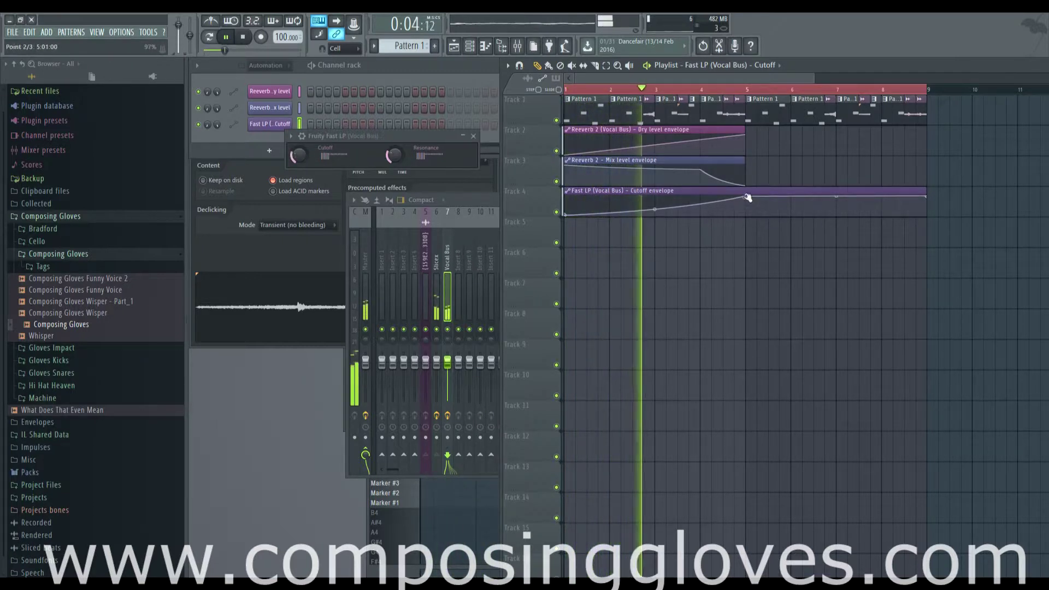
pyautogui.moveTo(745, 196); pyautogui.dragTo(745, 210)
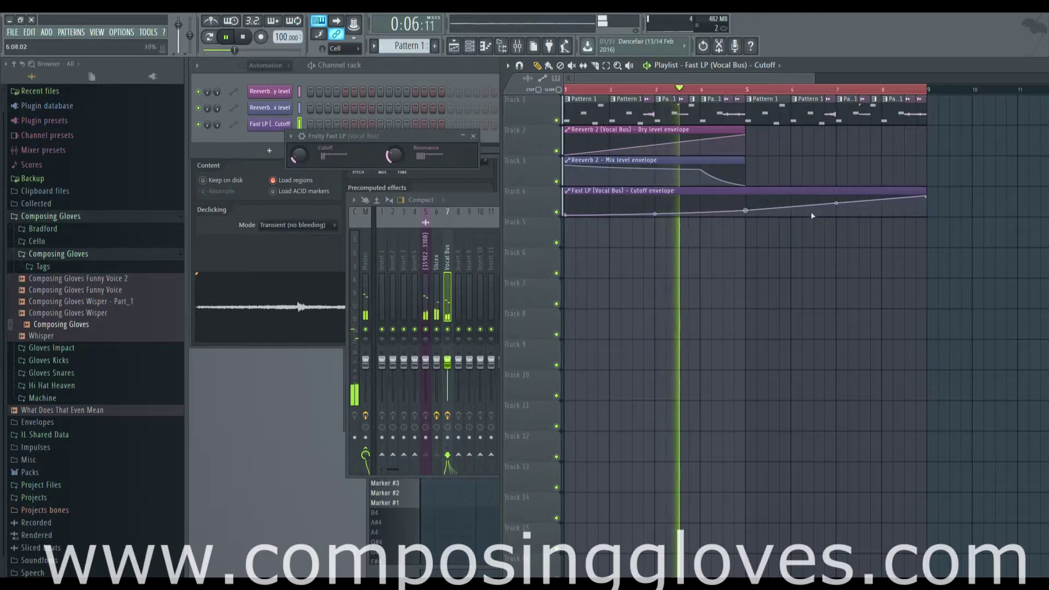
pyautogui.rightClick(870, 211)
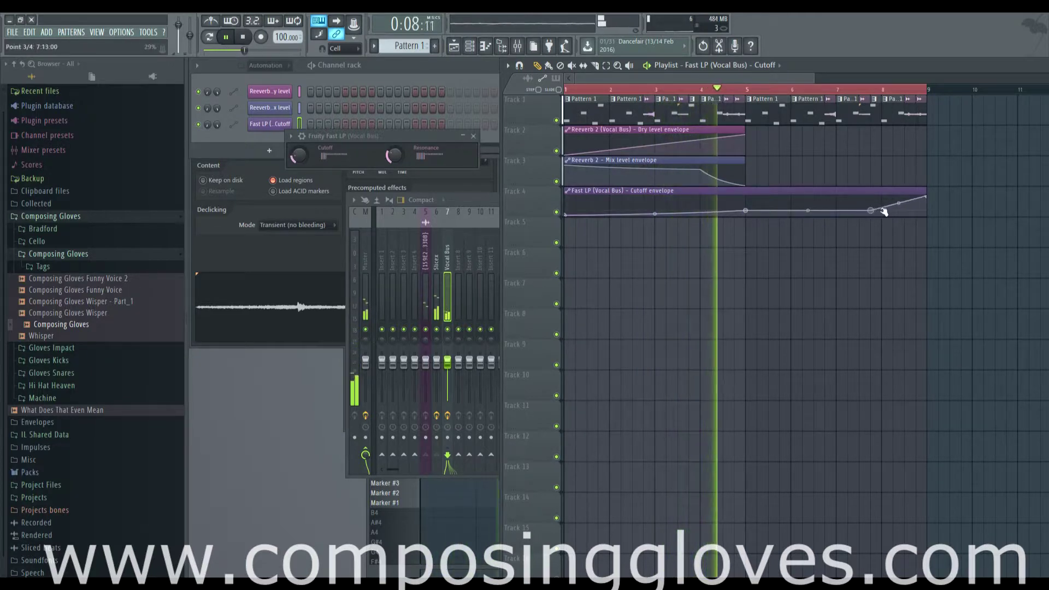
pyautogui.moveTo(874, 212); pyautogui.dragTo(886, 212)
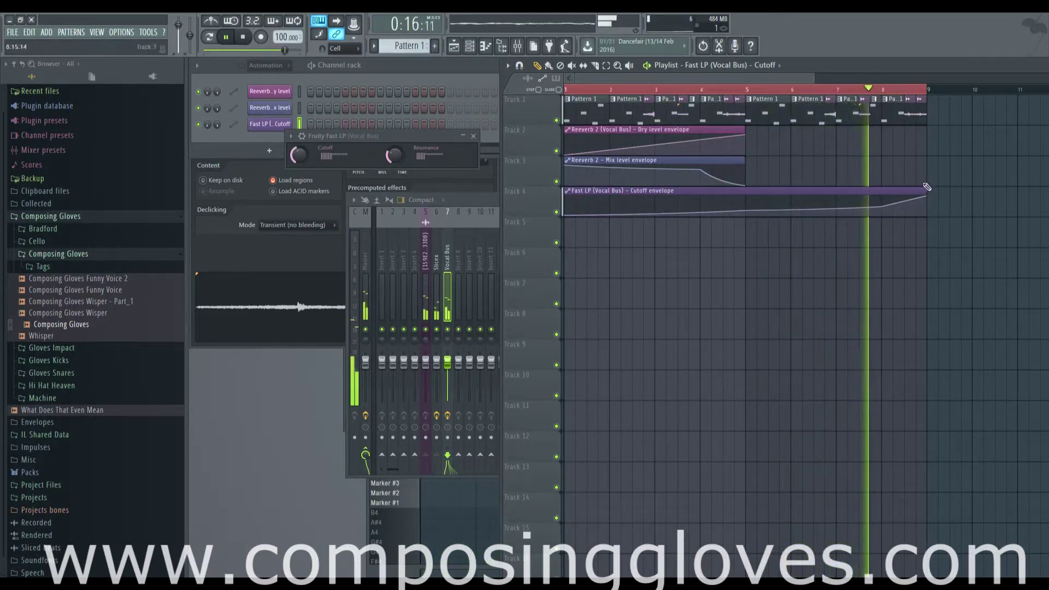
pyautogui.click(863, 89)
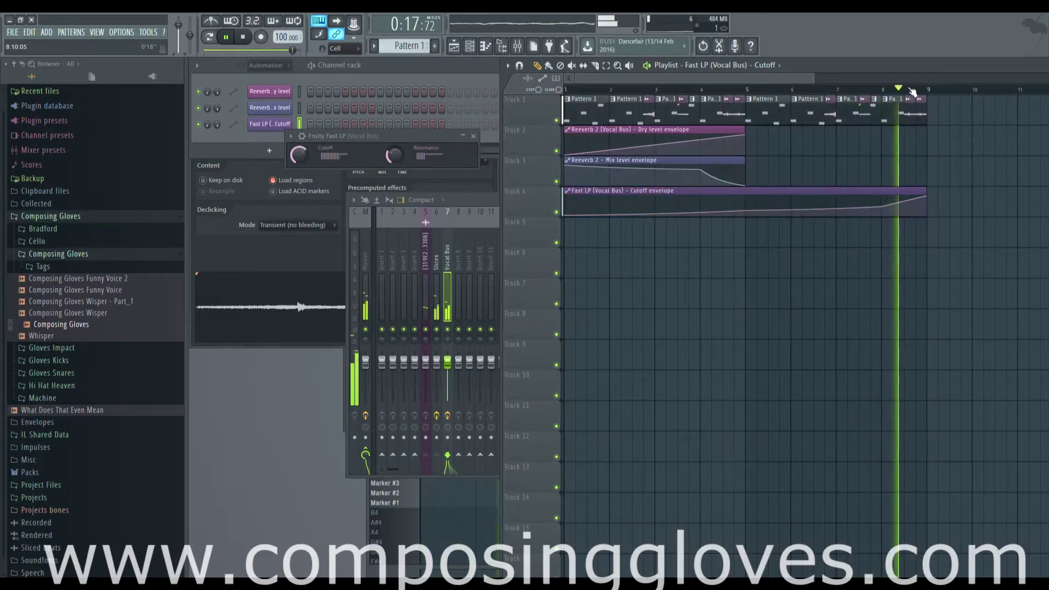
pyautogui.press('space')
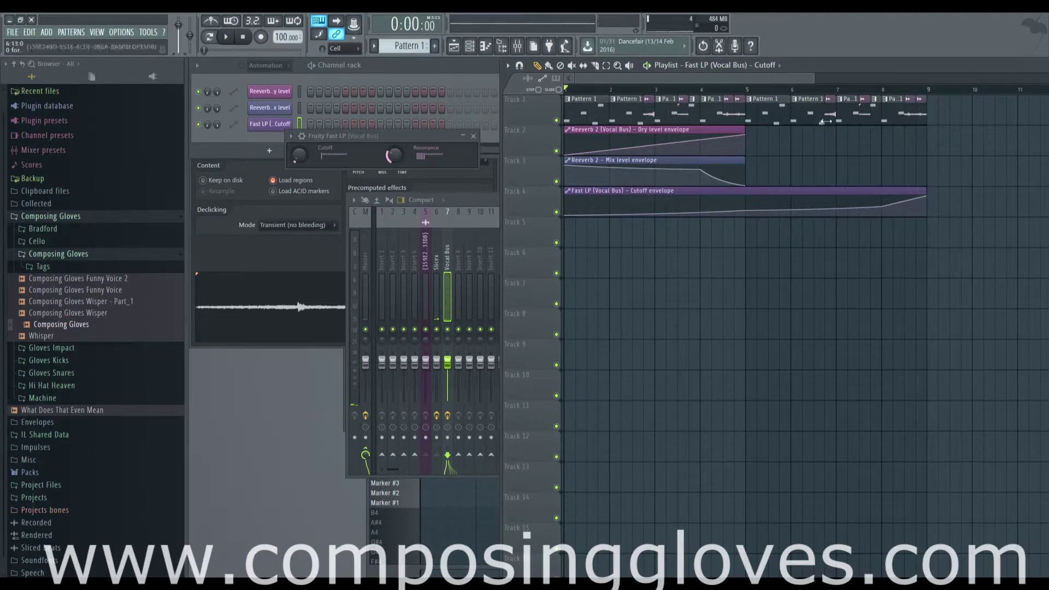
# - Open Fruity Reeverb 2 from the Vocal Bus and examine its level controls alongside its two automation clips
pyautogui.press('F9')
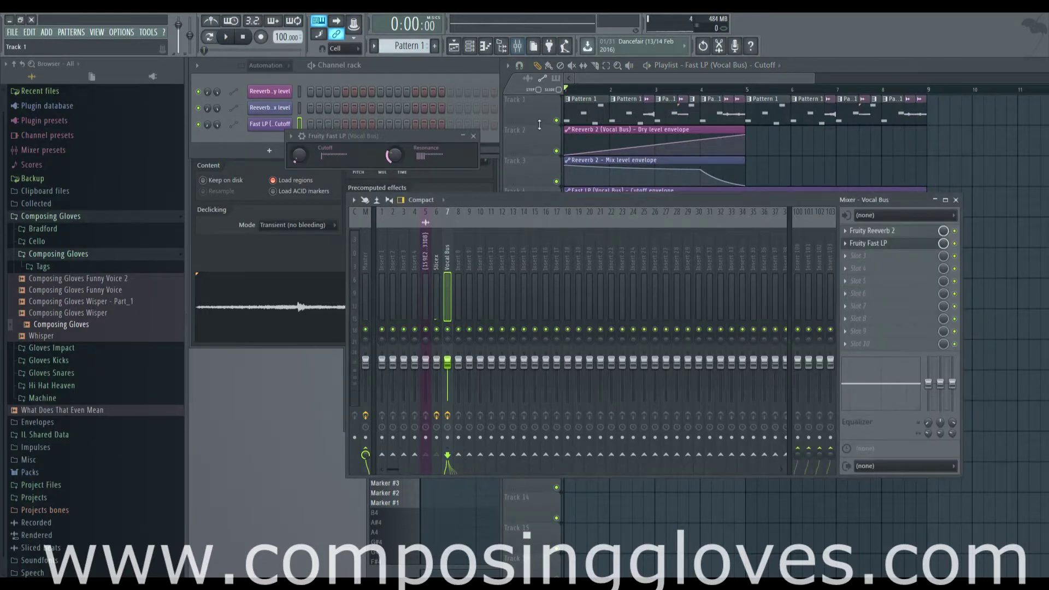
pyautogui.click(876, 243)
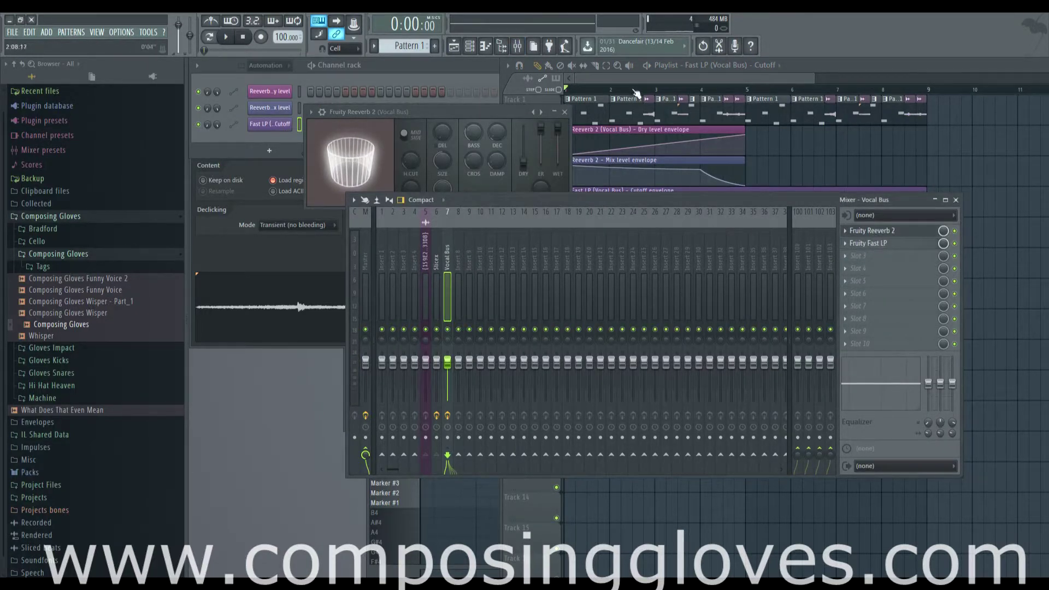
pyautogui.click(636, 94)
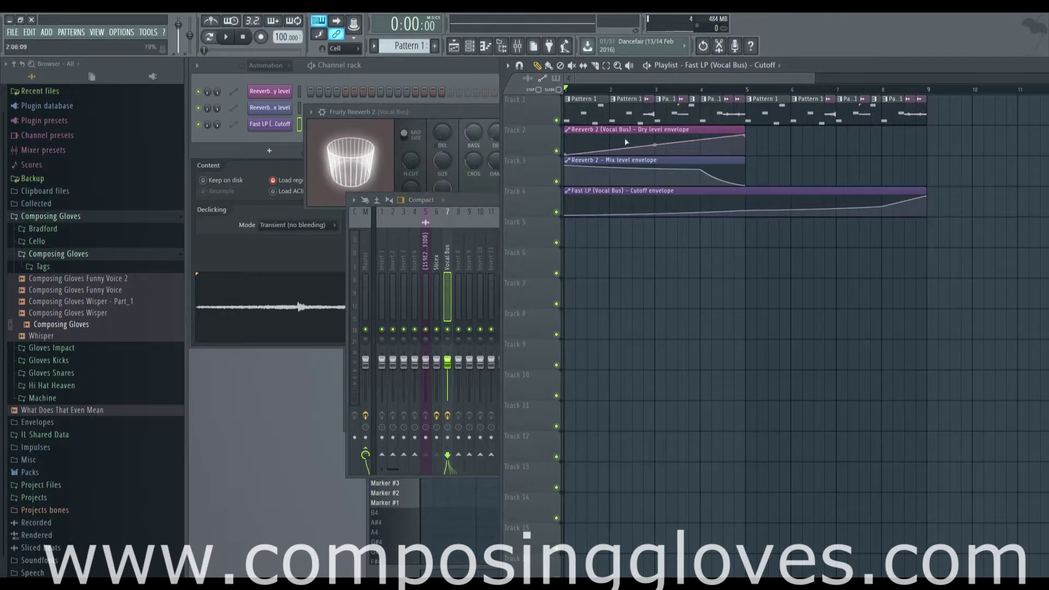
pyautogui.hotkey('ctrl', 'a')
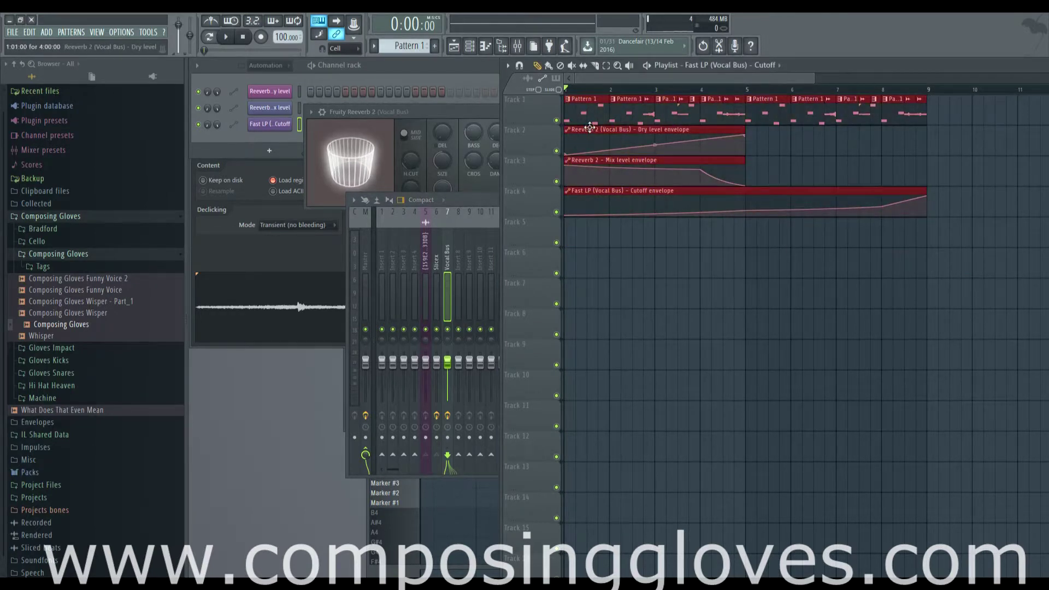
pyautogui.moveTo(590, 127); pyautogui.dragTo(605, 183)
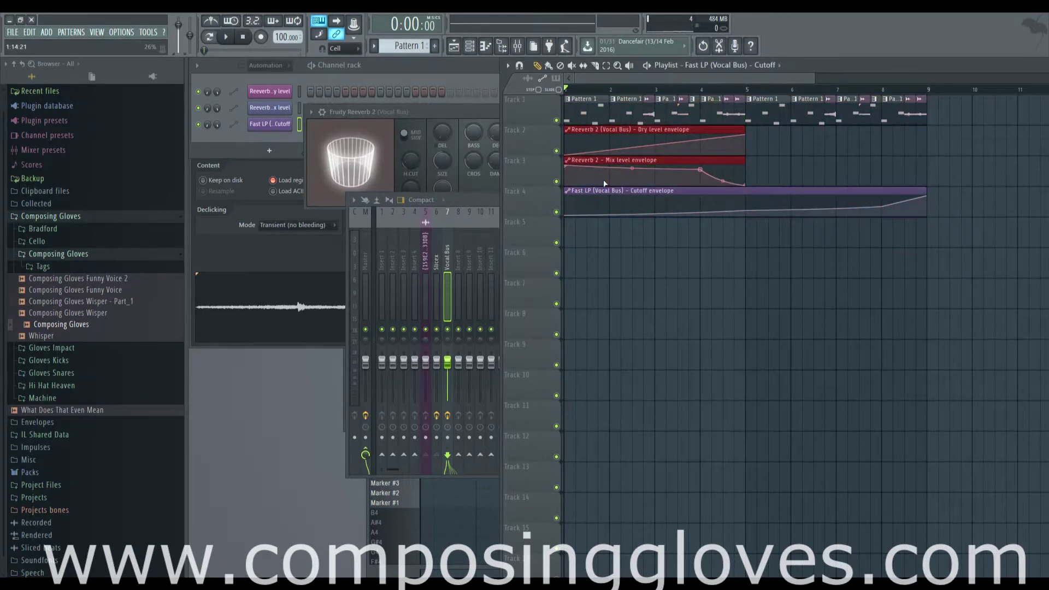
pyautogui.click(589, 113)
pyautogui.click(435, 116)
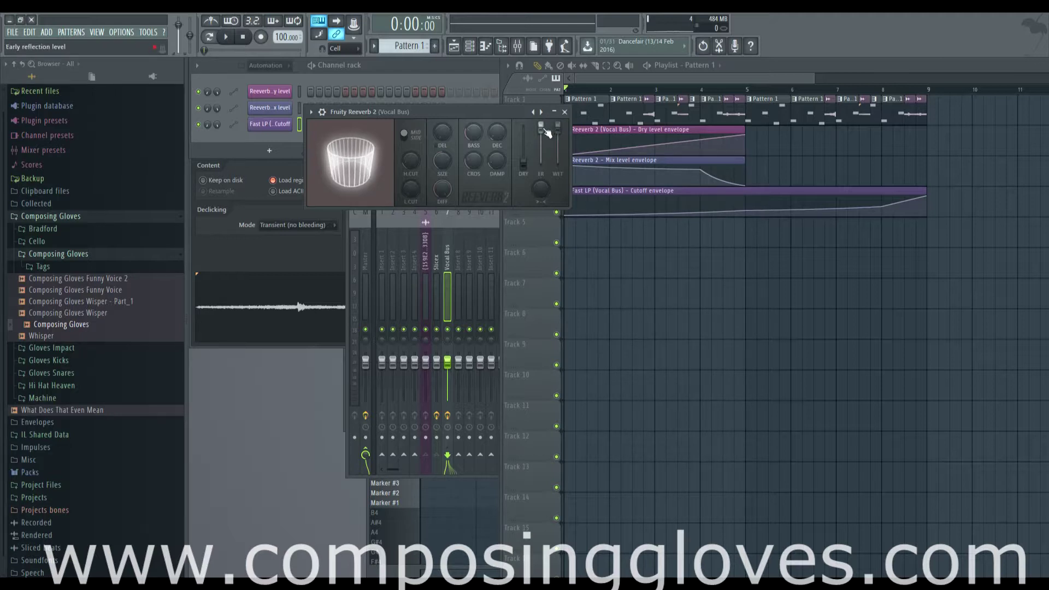
# - Compare the effect chains of the Slicex and Vocal Bus tracks and browse the plugins available for the third slot
pyautogui.click(517, 50)
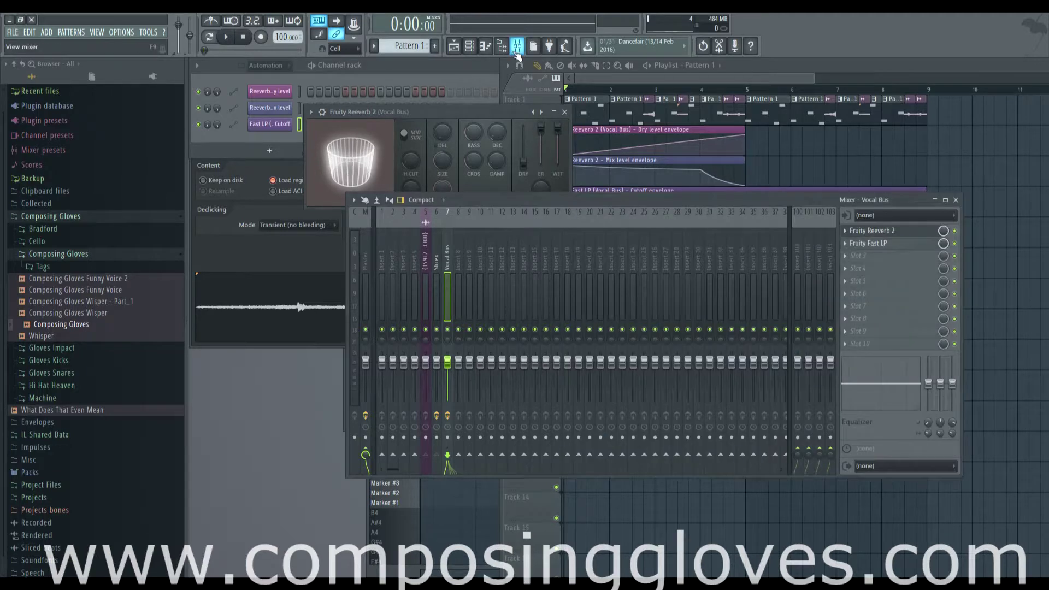
pyautogui.click(435, 262)
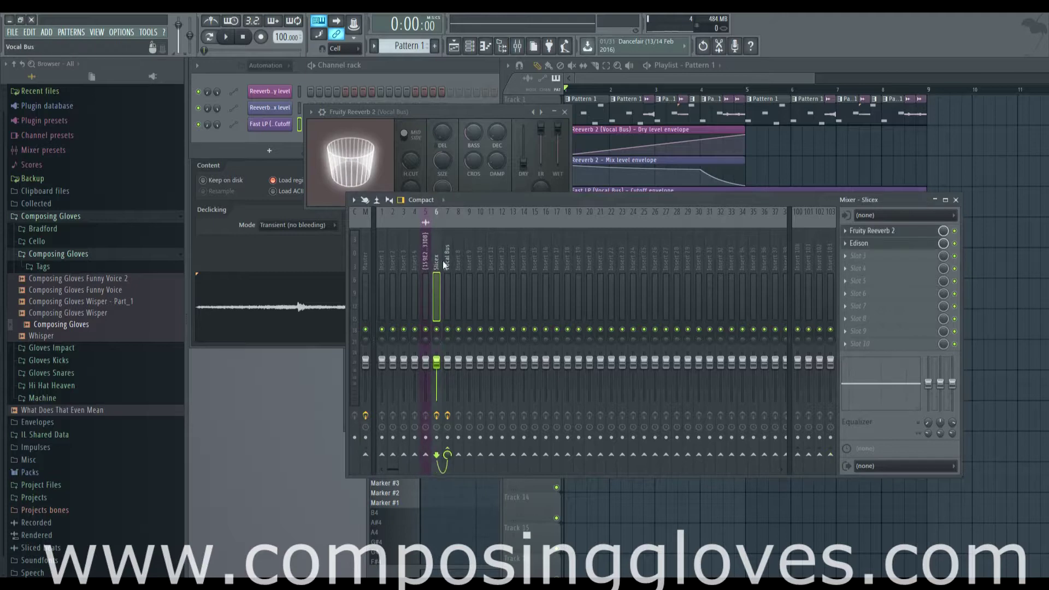
pyautogui.click(444, 263)
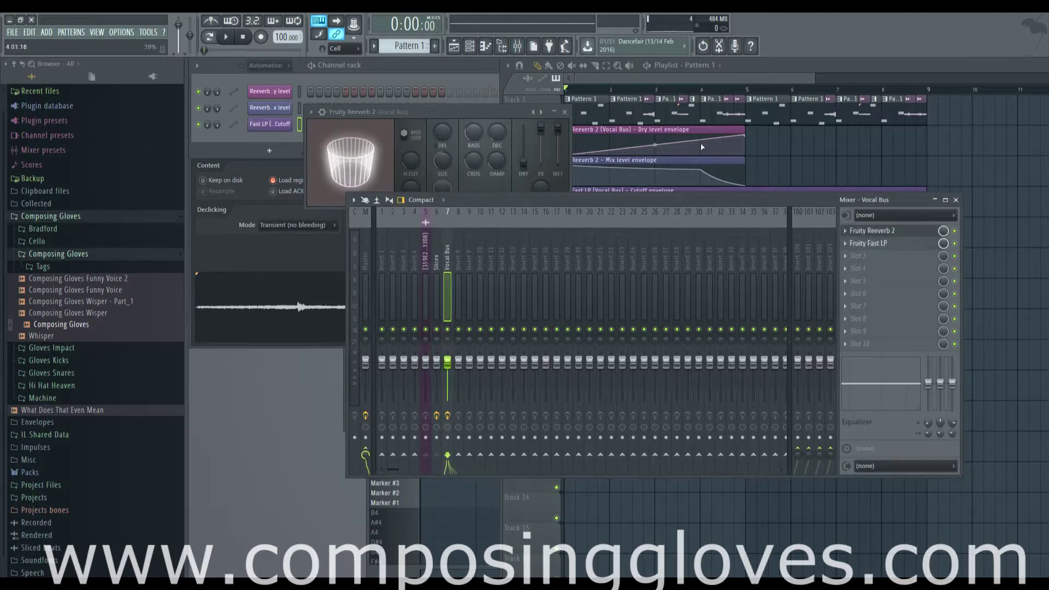
pyautogui.click(853, 256)
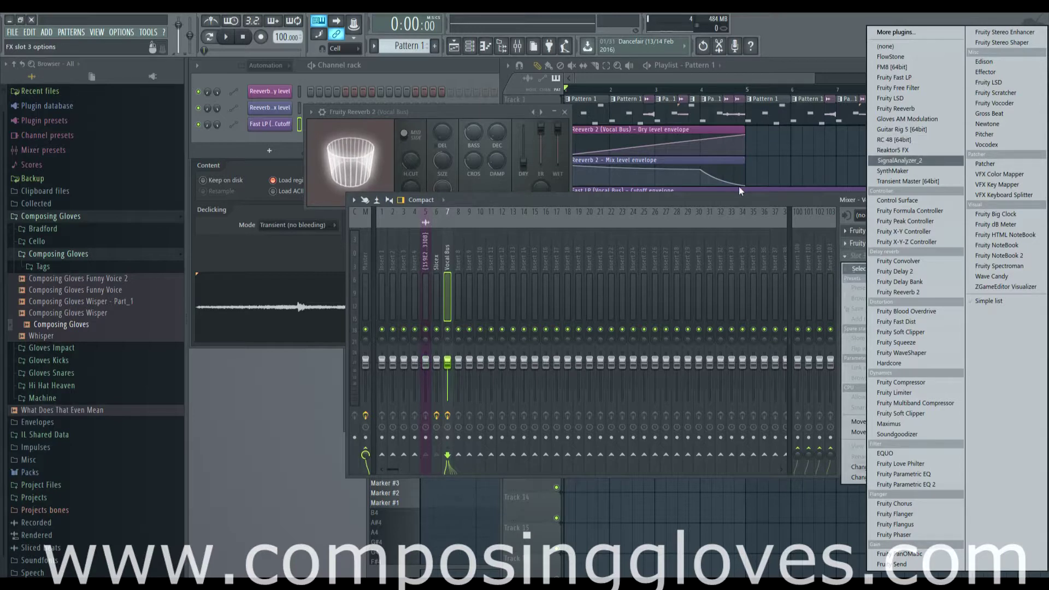
pyautogui.click(758, 198)
pyautogui.moveTo(463, 112); pyautogui.dragTo(459, 107)
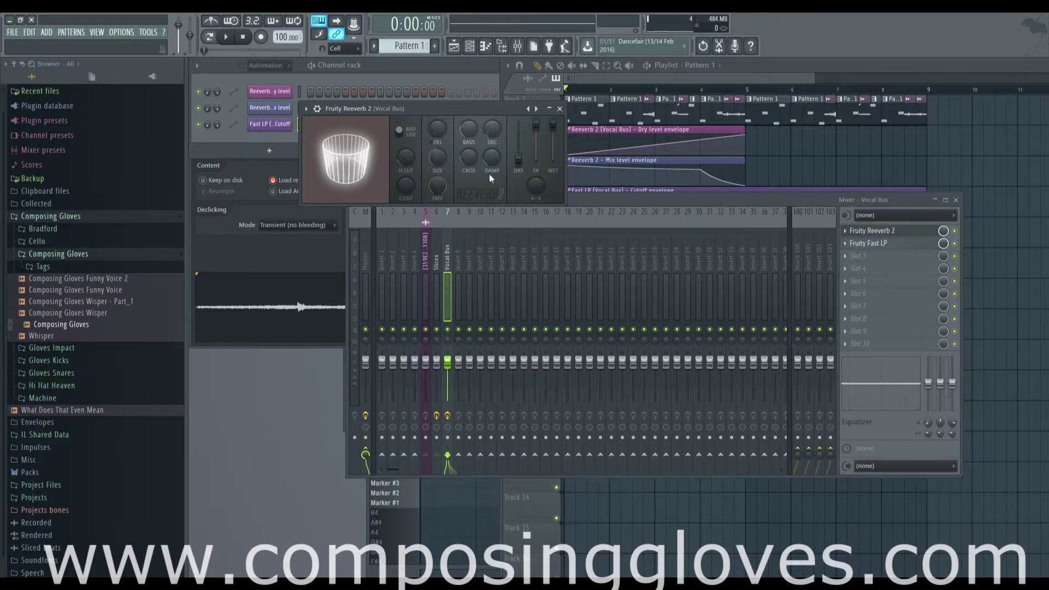
pyautogui.click(913, 244)
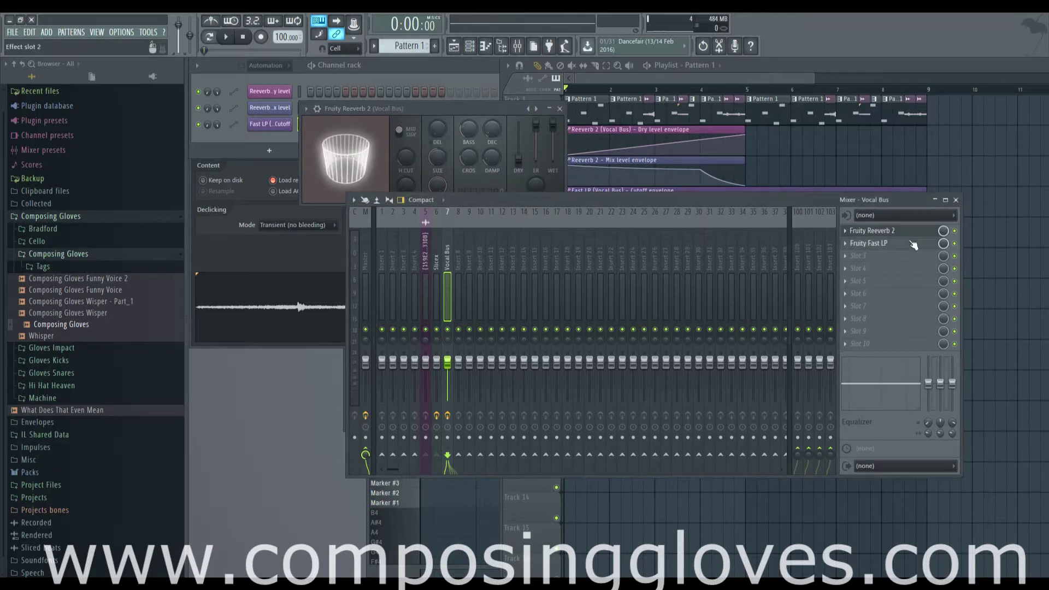
pyautogui.click(668, 78)
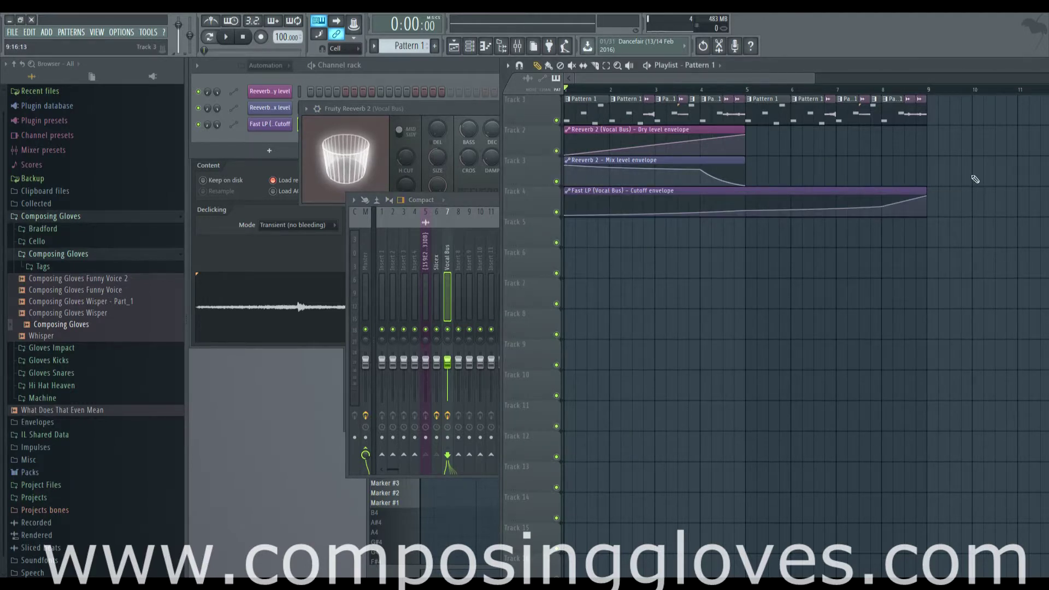
# - Add points to the Fast LP cutoff envelope so it peaks at bars 2 and 4 with a dip in bar 3, and audition it
pyautogui.rightClick(609, 208)
pyautogui.rightClick(665, 214)
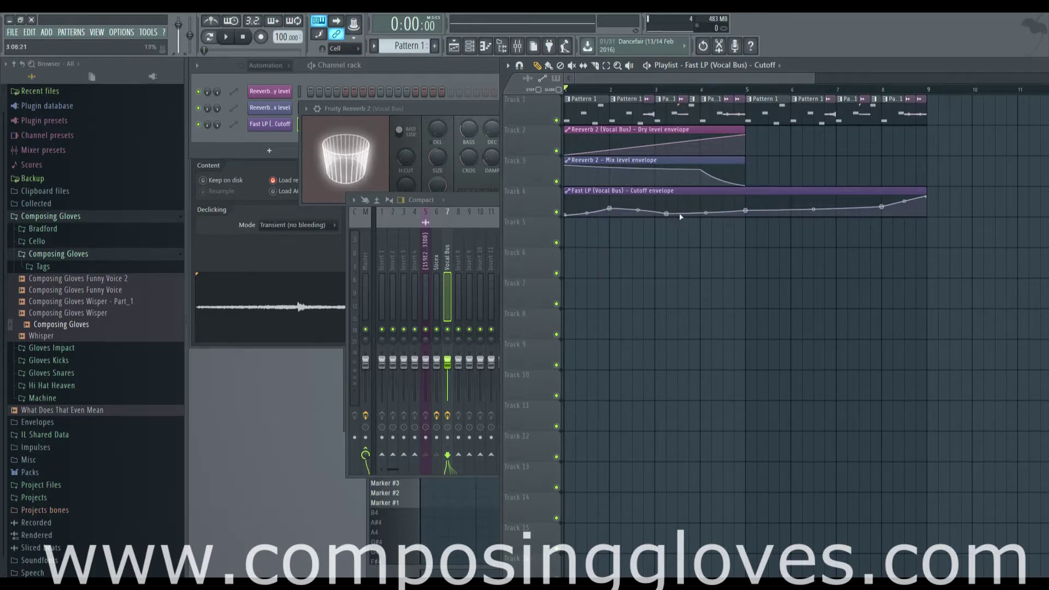
pyautogui.rightClick(701, 207)
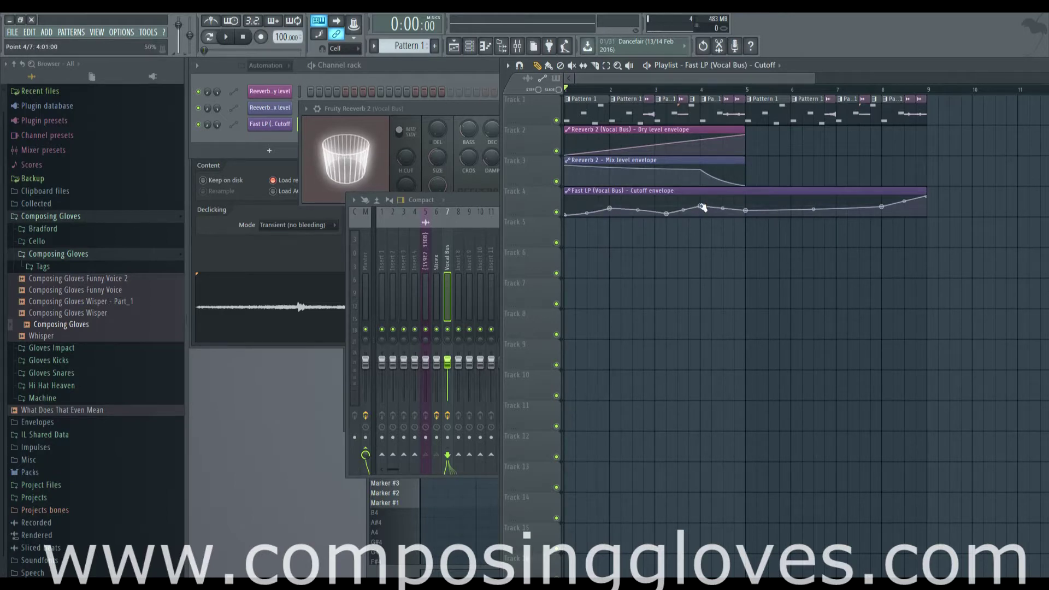
pyautogui.press('space')
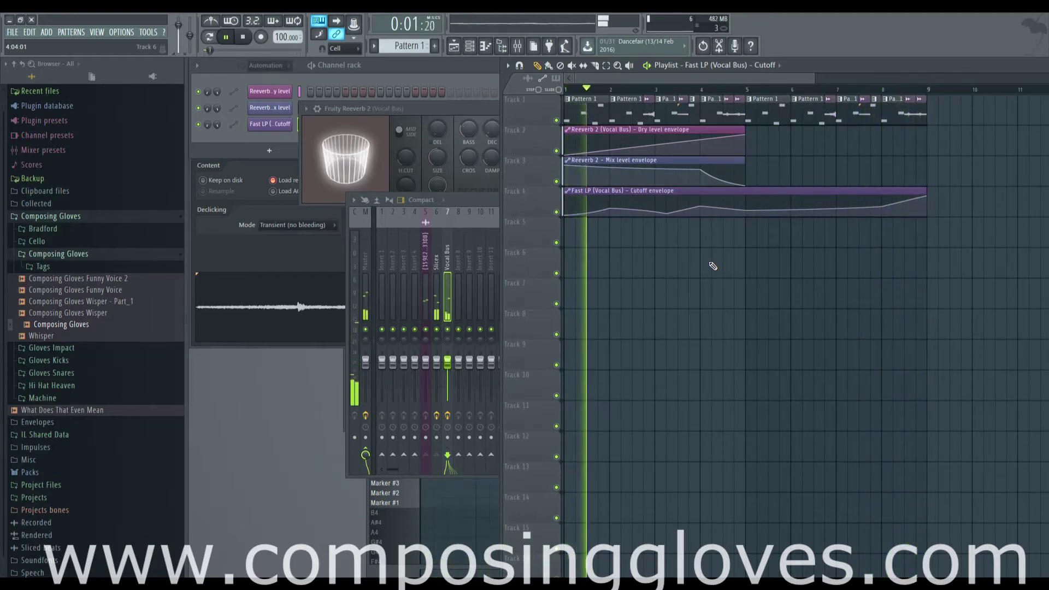
pyautogui.press('space')
# - Select the timeline from bar 8 past the last clip and play the end of the arrangement
pyautogui.moveTo(779, 77); pyautogui.dragTo(964, 90)
pyautogui.click(816, 89)
pyautogui.press('space')
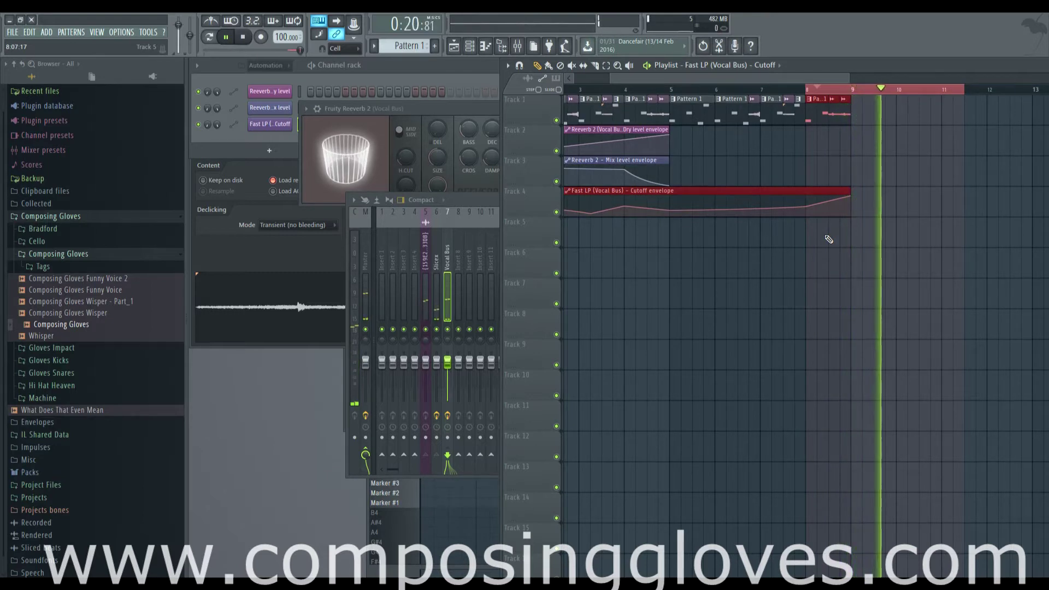
pyautogui.press('space')
# - Mark short time ranges around bars 7 and 8, clear them, and return the playhead to the start of the arrangement
pyautogui.moveTo(807, 90); pyautogui.dragTo(818, 91)
pyautogui.click(813, 90)
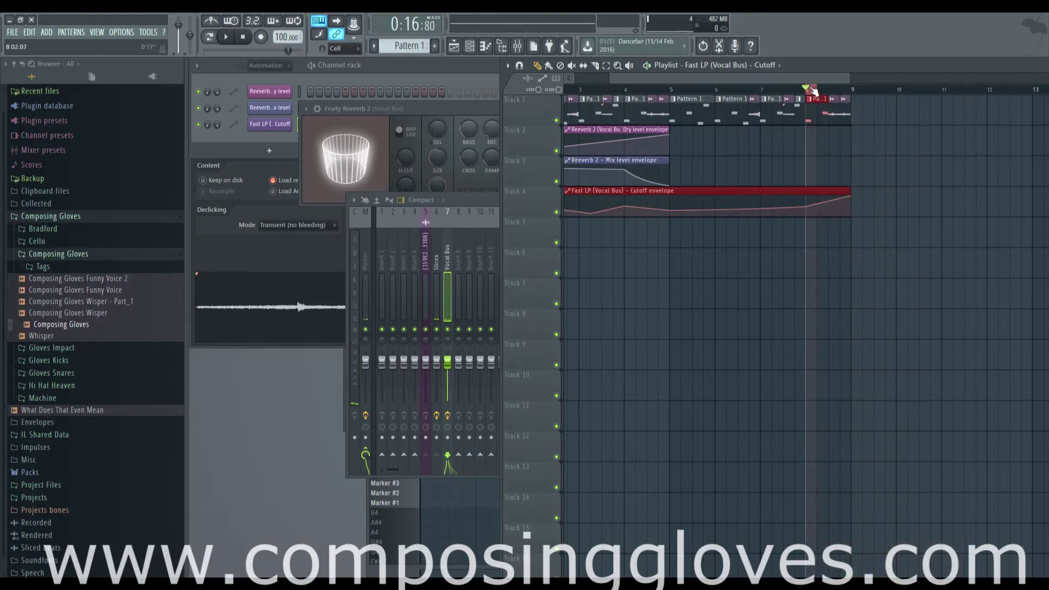
pyautogui.click(803, 90)
pyautogui.click(790, 90)
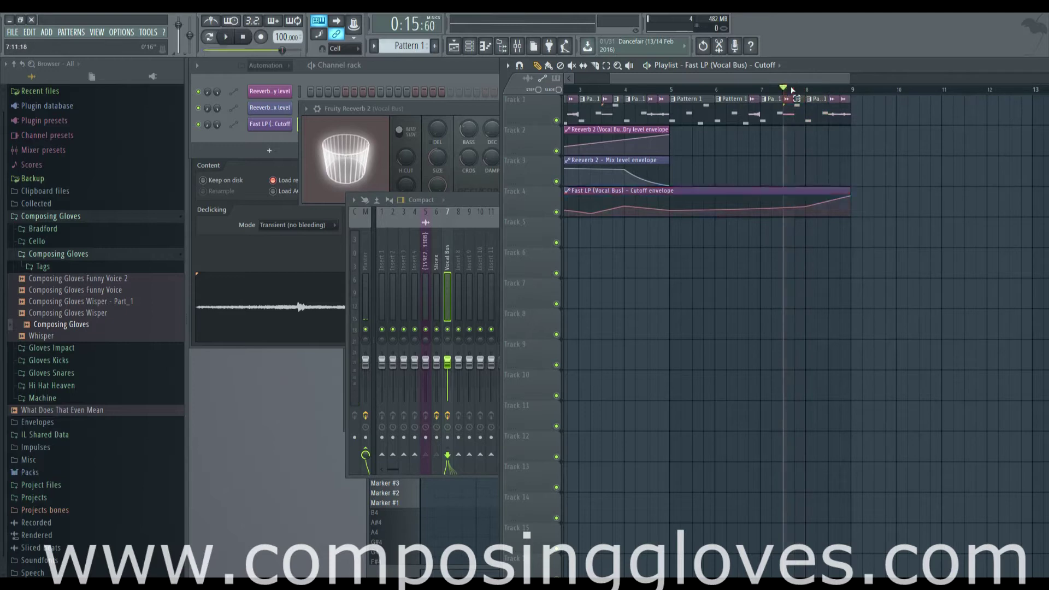
pyautogui.click(783, 90)
pyautogui.click(805, 91)
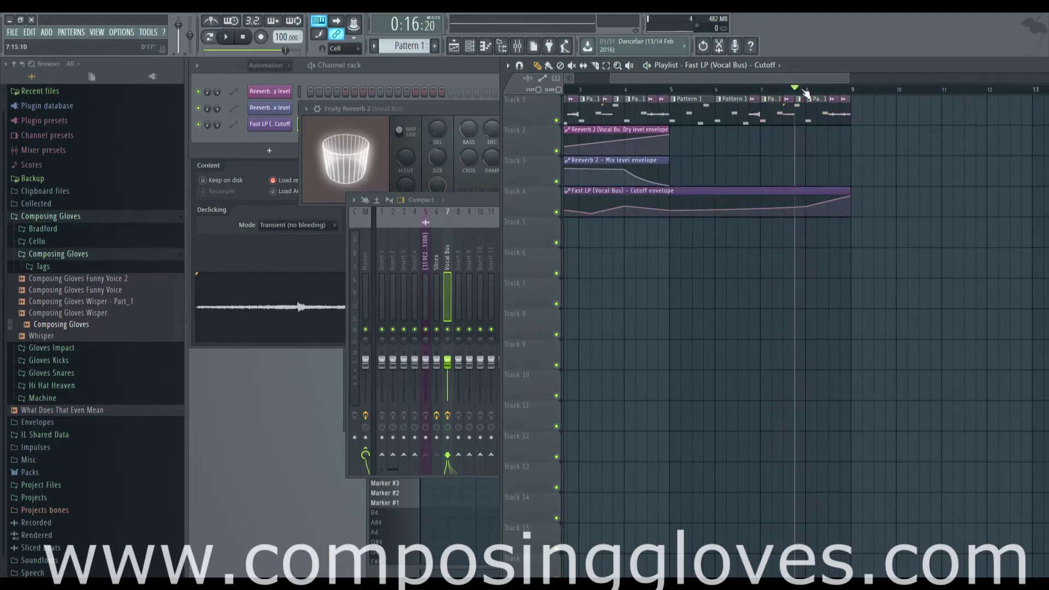
pyautogui.moveTo(783, 90); pyautogui.dragTo(796, 90)
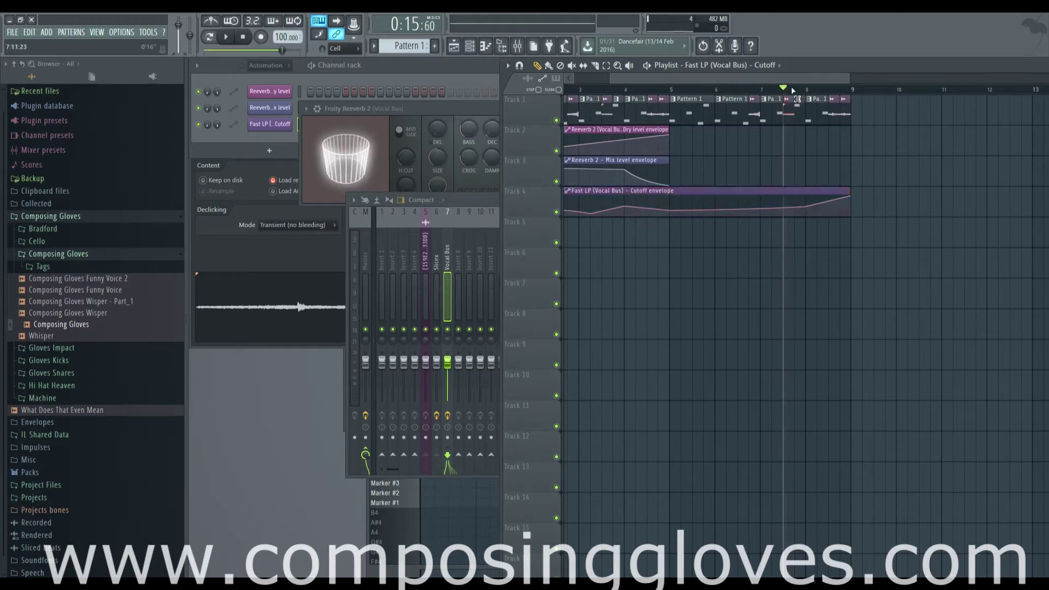
pyautogui.click(801, 92)
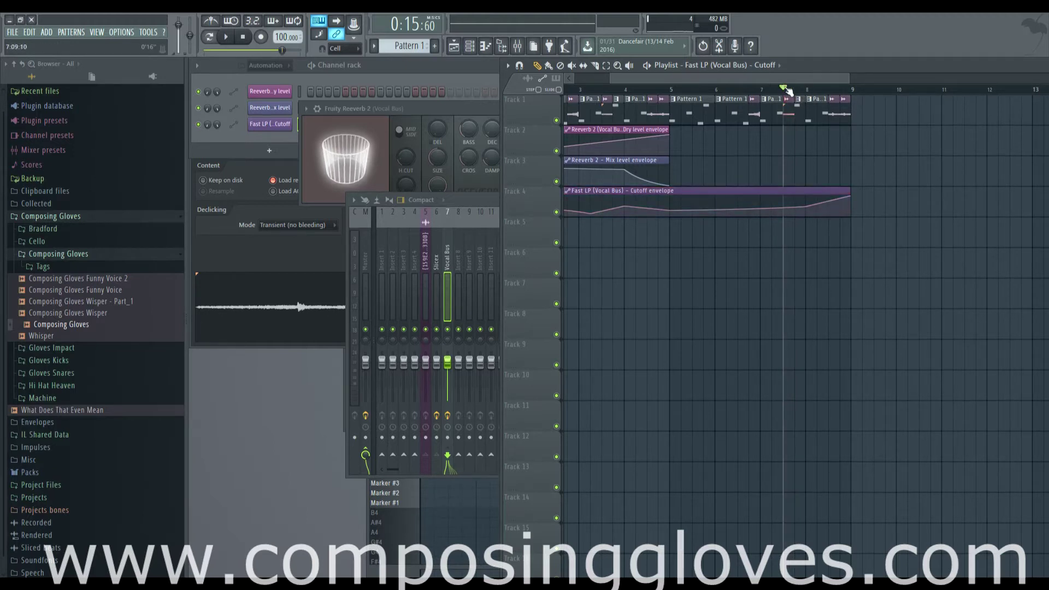
pyautogui.moveTo(786, 90); pyautogui.dragTo(791, 92)
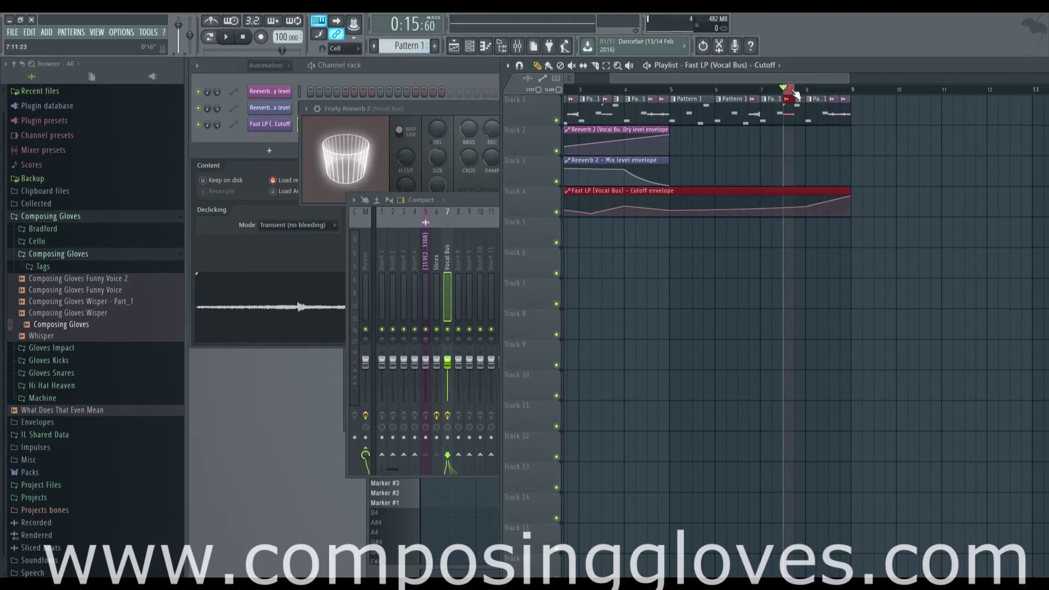
pyautogui.click(783, 90)
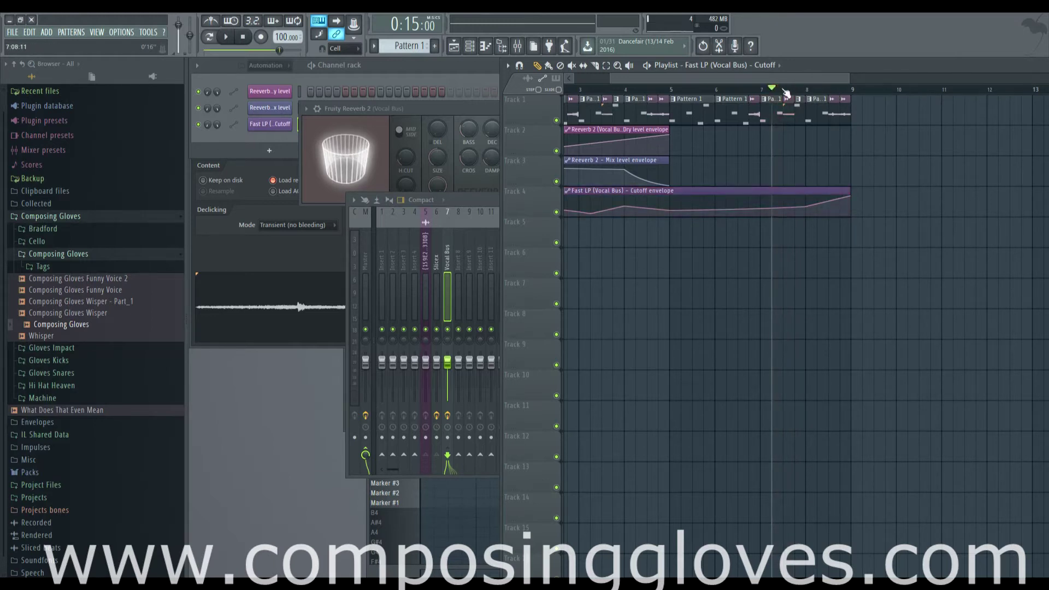
pyautogui.press('Home')
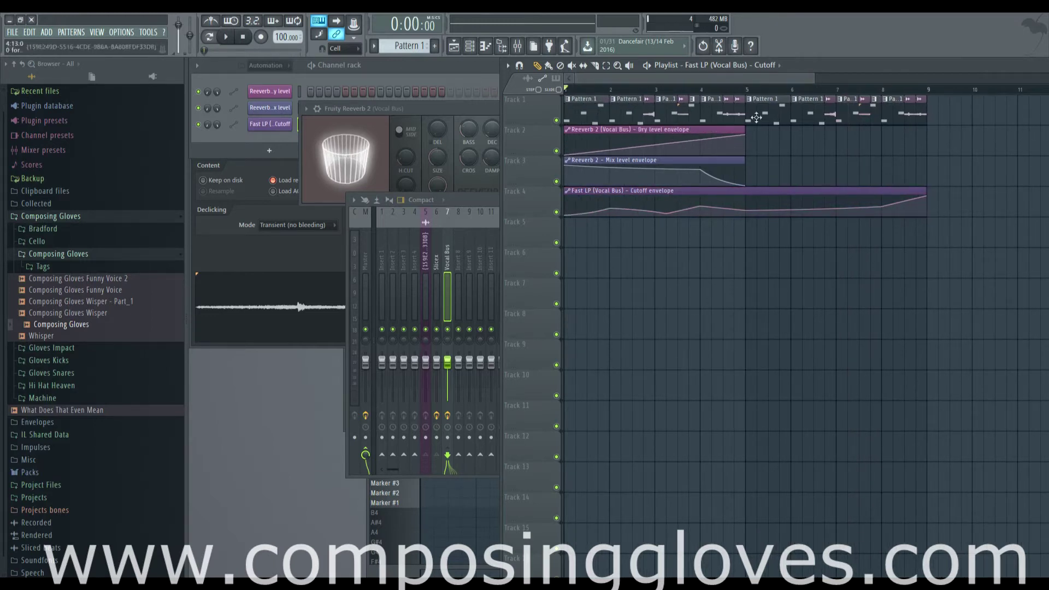